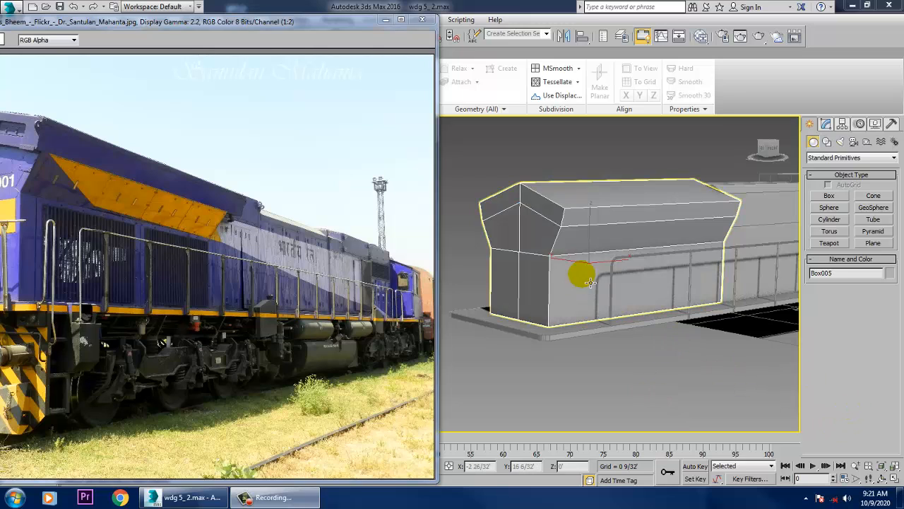
# Select the hood body box with the slanted upper sides and open it for editing, moving the reference photo aside
pyautogui.keyDown('alt'); pyautogui.moveTo(593, 264); pyautogui.dragTo(609, 265, button='middle'); pyautogui.keyUp('alt')
pyautogui.click(133, 232)
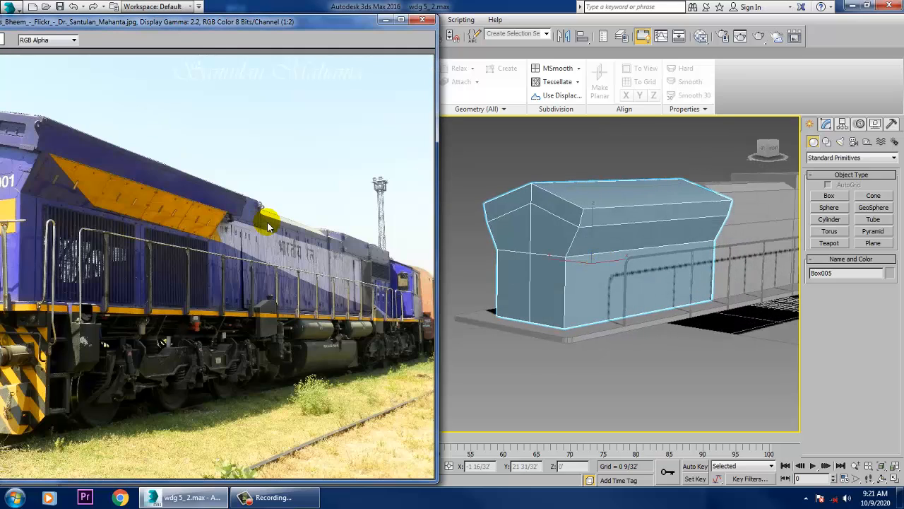
pyautogui.moveTo(168, 23)
pyautogui.mouseDown()
pyautogui.moveTo(344, 28)
pyautogui.moveTo(195, 10)
pyautogui.moveTo(171, 21)
pyautogui.mouseUp()
pyautogui.scroll(5, 556, 274)
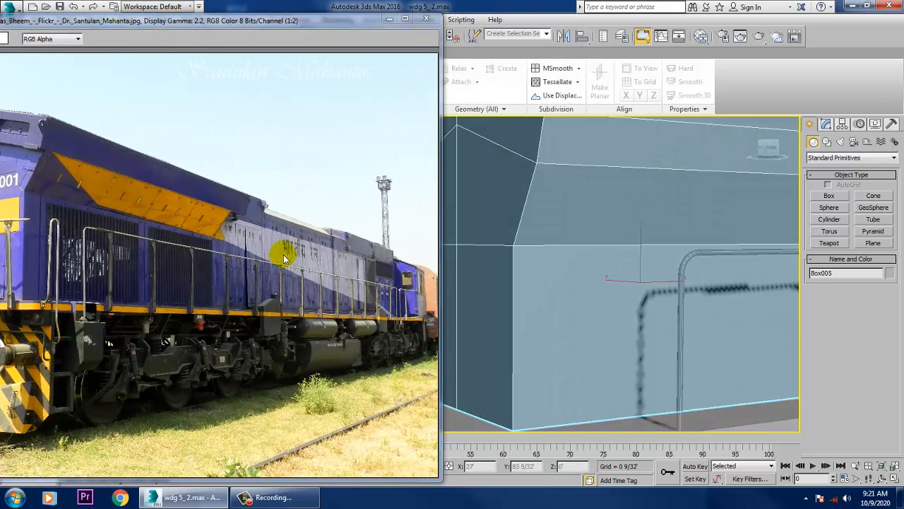
pyautogui.keyDown('alt'); pyautogui.moveTo(576, 266); pyautogui.dragTo(558, 262, button='middle'); pyautogui.keyUp('alt')
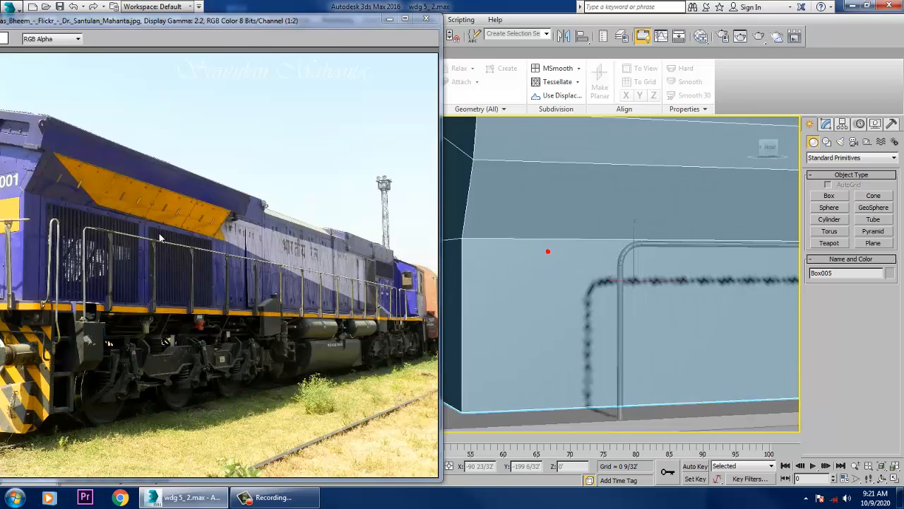
pyautogui.click(735, 221)
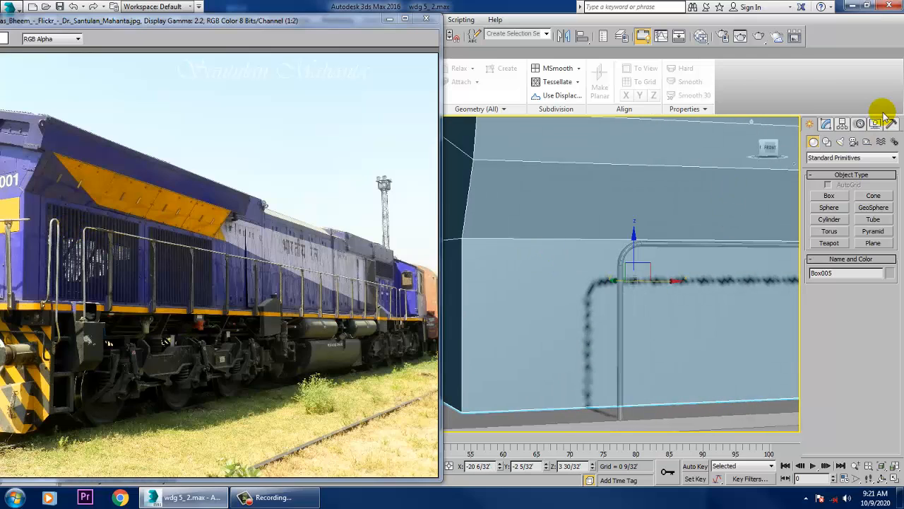
pyautogui.click(825, 124)
pyautogui.moveTo(337, 30); pyautogui.dragTo(270, 46)
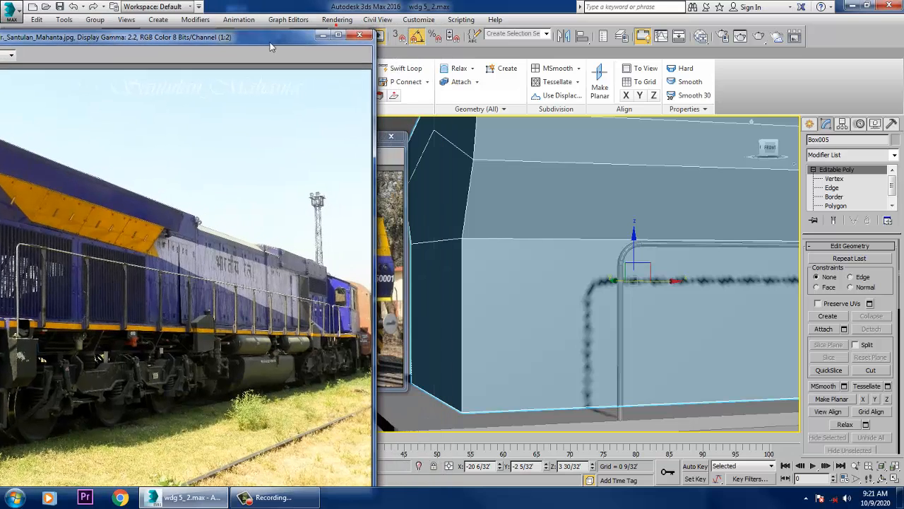
# Add vertical edge loops with Swift Loop near the hood's front end, around its middle and near its far end
pyautogui.click(400, 67)
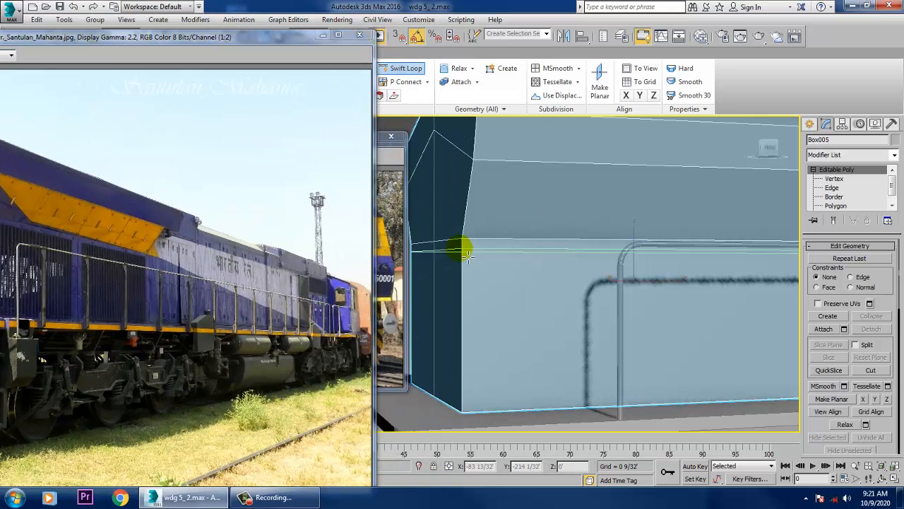
pyautogui.moveTo(141, 36); pyautogui.dragTo(208, 36)
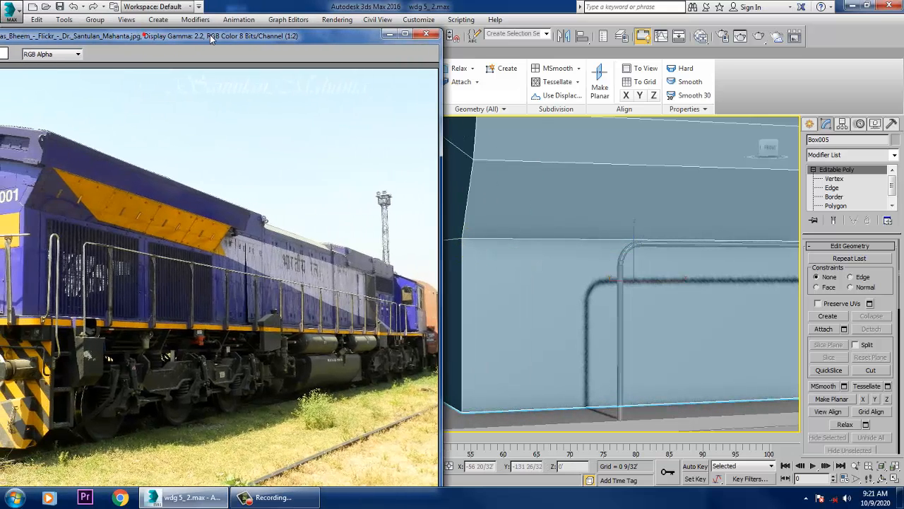
pyautogui.keyDown('alt'); pyautogui.moveTo(634, 261); pyautogui.dragTo(555, 287, button='middle'); pyautogui.keyUp('alt')
pyautogui.scroll(-4, 672, 281)
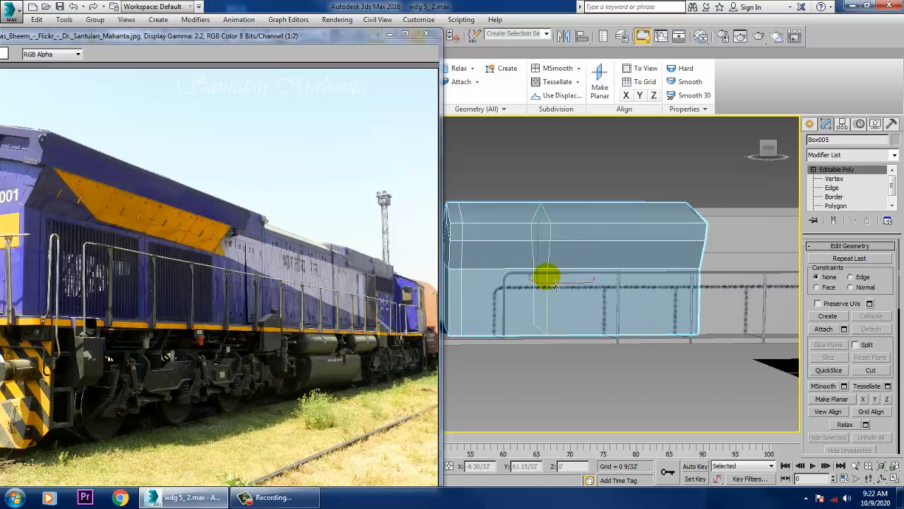
pyautogui.moveTo(566, 285); pyautogui.dragTo(584, 284)
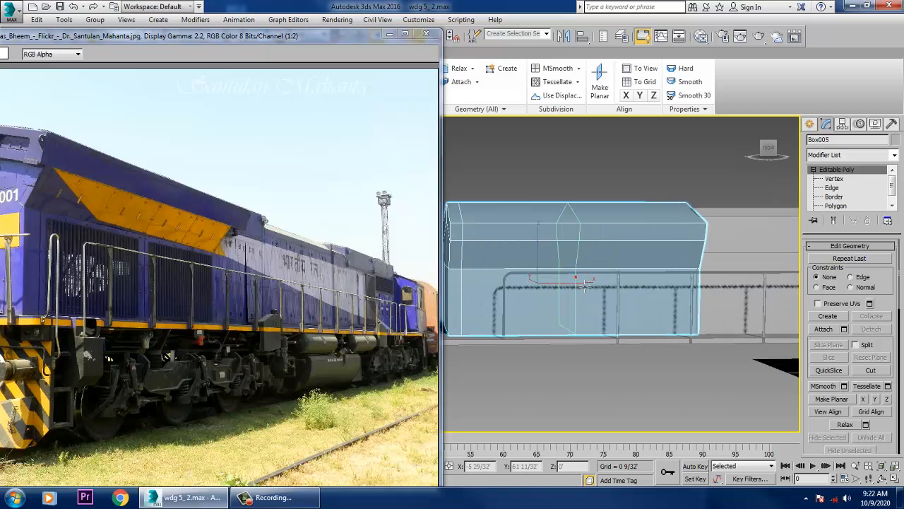
pyautogui.scroll(5, 585, 284)
pyautogui.moveTo(597, 264)
pyautogui.mouseDown()
pyautogui.moveTo(689, 276)
pyautogui.moveTo(648, 280)
pyautogui.moveTo(595, 268)
pyautogui.moveTo(701, 275)
pyautogui.moveTo(524, 268)
pyautogui.moveTo(682, 257)
pyautogui.mouseUp()
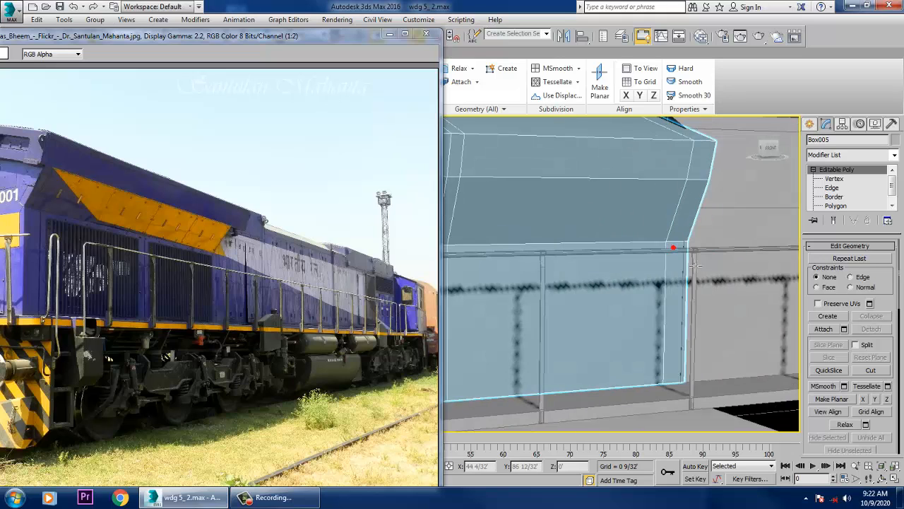
# Add horizontal edge loops along the hood's base and just below the slanted upper section, ending Swift Loop
pyautogui.scroll(3, 676, 252)
pyautogui.keyDown('alt'); pyautogui.moveTo(650, 286); pyautogui.dragTo(632, 343, button='middle'); pyautogui.keyUp('alt')
pyautogui.moveTo(633, 344); pyautogui.dragTo(603, 338)
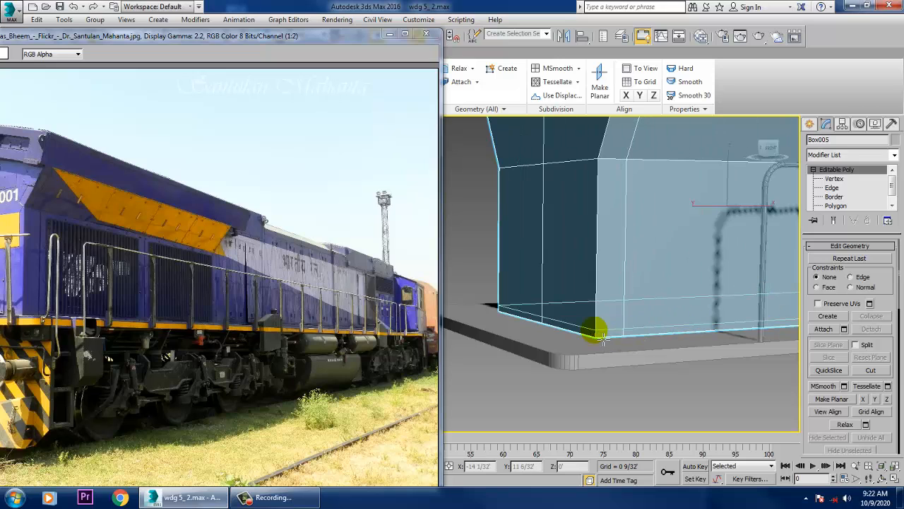
pyautogui.keyDown('alt'); pyautogui.moveTo(603, 231); pyautogui.dragTo(580, 297, button='middle'); pyautogui.keyUp('alt')
pyautogui.click(553, 250)
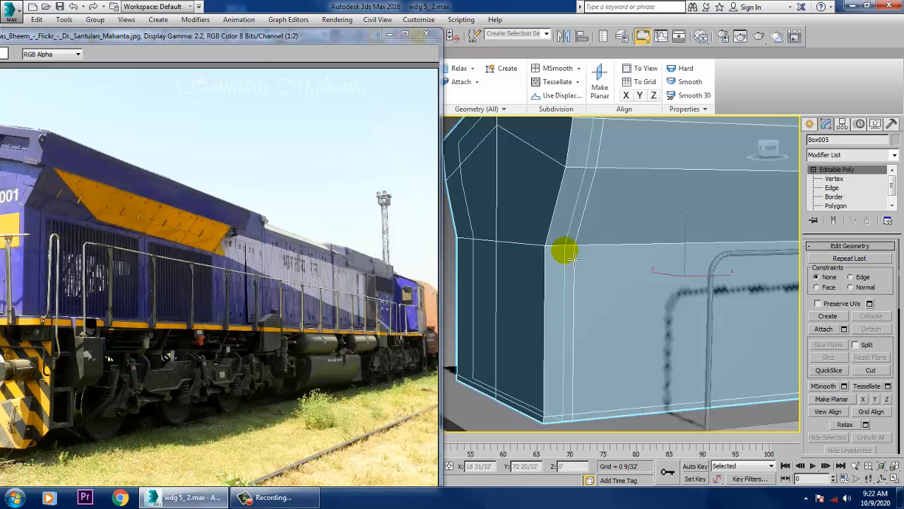
pyautogui.click(576, 250)
pyautogui.rightClick(576, 250)
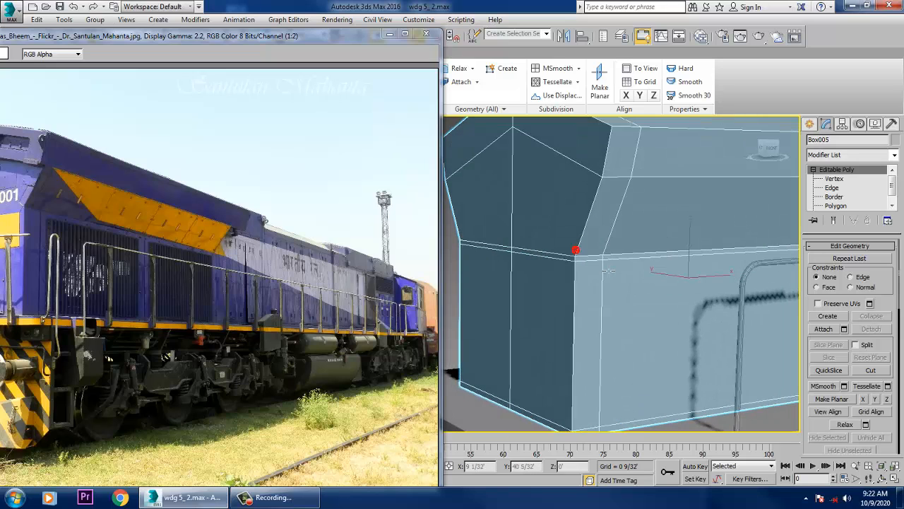
# Inset the two large lower side polygons of the hood by 0 2/32'
pyautogui.keyDown('alt'); pyautogui.moveTo(718, 299); pyautogui.dragTo(685, 291, button='middle'); pyautogui.keyUp('alt')
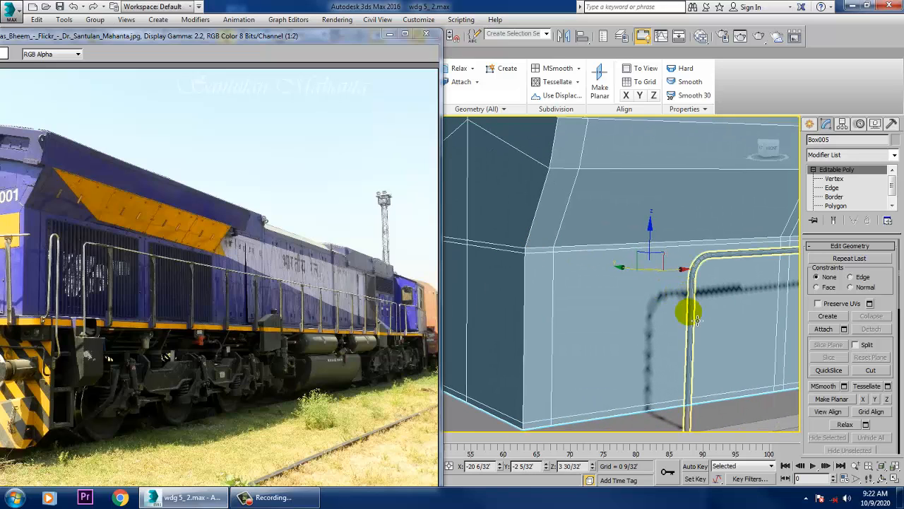
pyautogui.press('4')
pyautogui.click(615, 312)
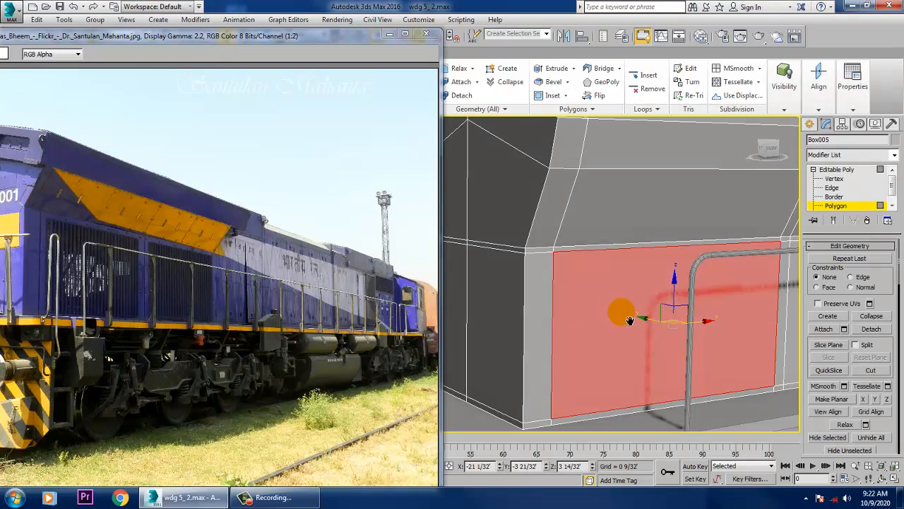
pyautogui.keyDown('alt'); pyautogui.moveTo(630, 320); pyautogui.dragTo(503, 314, button='middle'); pyautogui.keyUp('alt')
pyautogui.keyDown('ctrl'); pyautogui.click(738, 291); pyautogui.keyUp('ctrl')
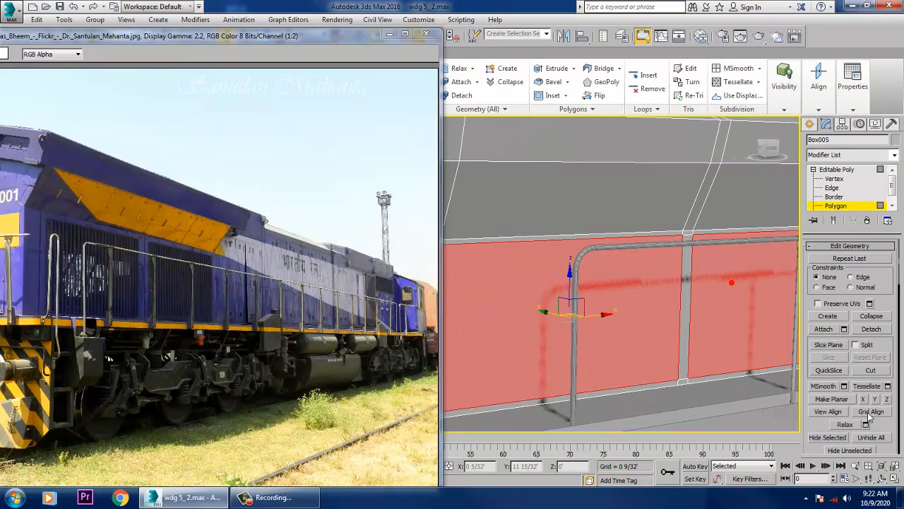
pyautogui.moveTo(880, 423); pyautogui.dragTo(880, 180)
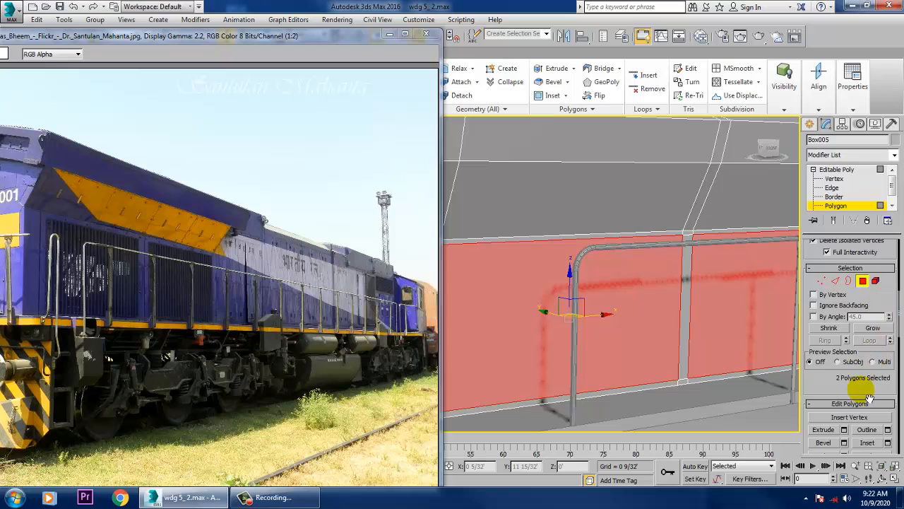
pyautogui.moveTo(861, 389); pyautogui.dragTo(865, 290)
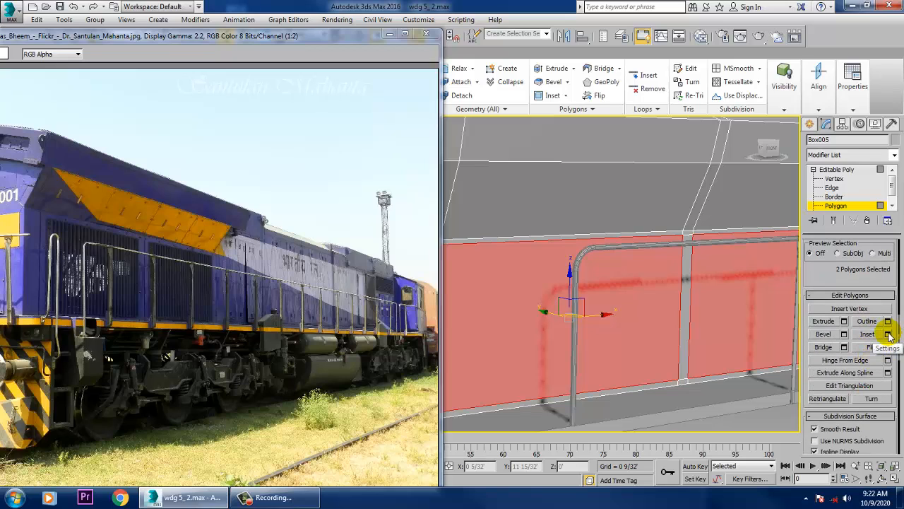
pyautogui.click(888, 334)
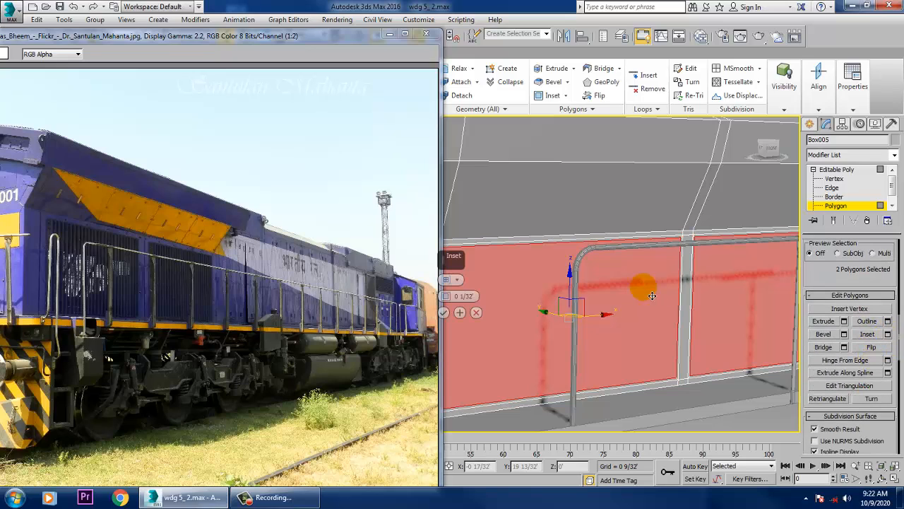
pyautogui.click(446, 293)
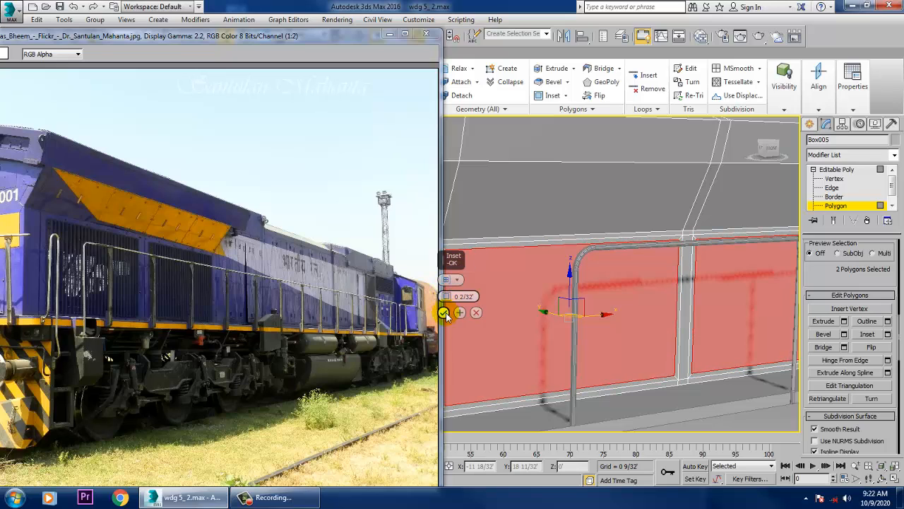
pyautogui.click(444, 313)
# Extrude the two inset side polygons inward by -0 3/32' to form recessed panels
pyautogui.click(843, 321)
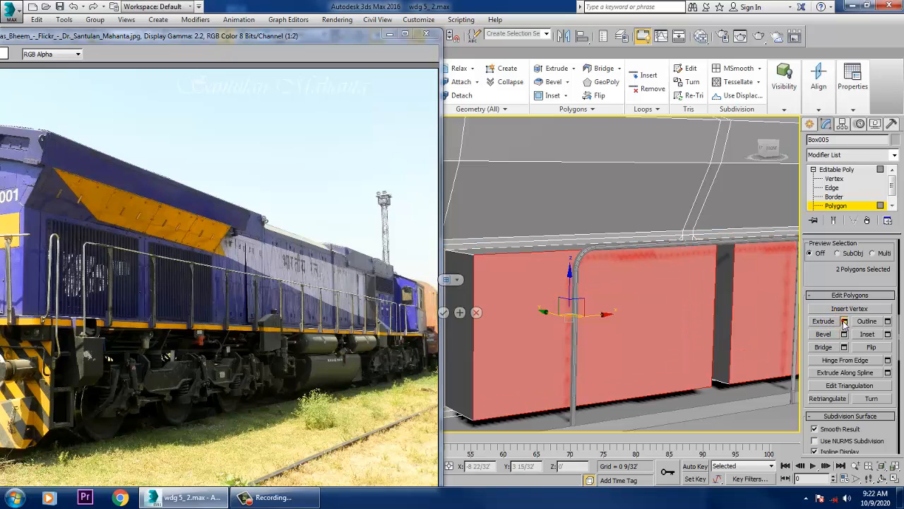
pyautogui.moveTo(447, 302); pyautogui.dragTo(479, 414)
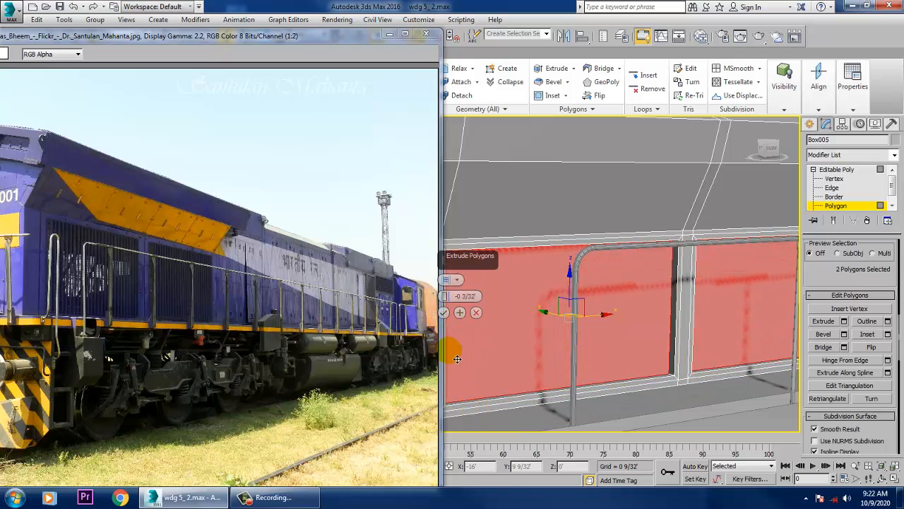
pyautogui.click(443, 312)
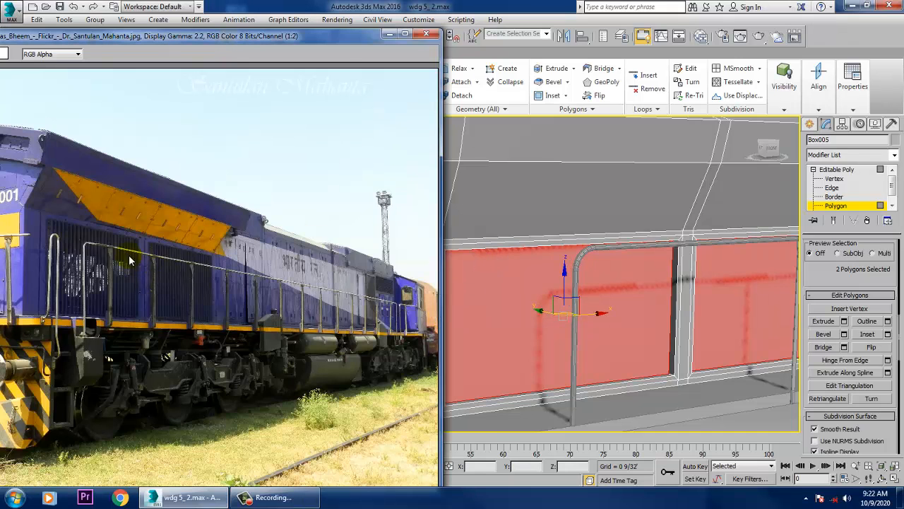
# Examine the vertical grille slats in the reference photo and frame the matching recessed side panel in the front view
pyautogui.scroll(2, 74, 246)
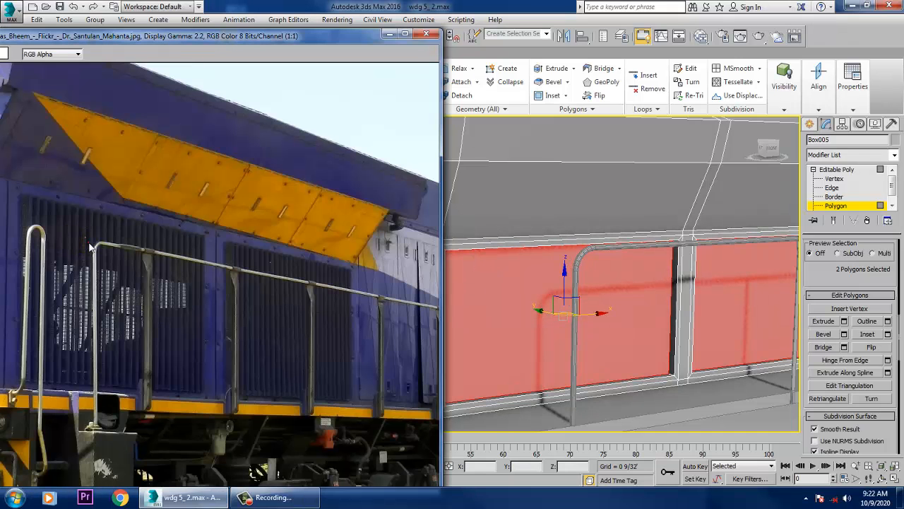
pyautogui.scroll(2, 88, 245)
pyautogui.scroll(-1, 82, 253)
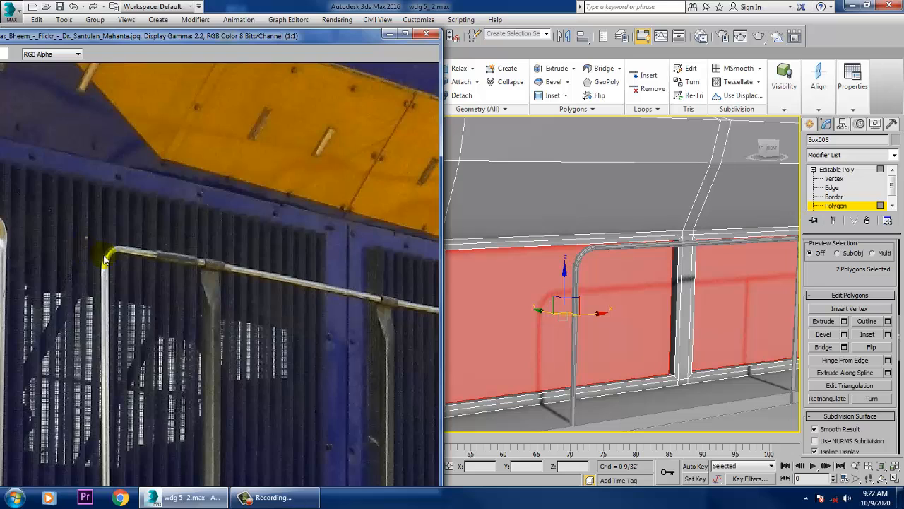
pyautogui.scroll(-2, 104, 258)
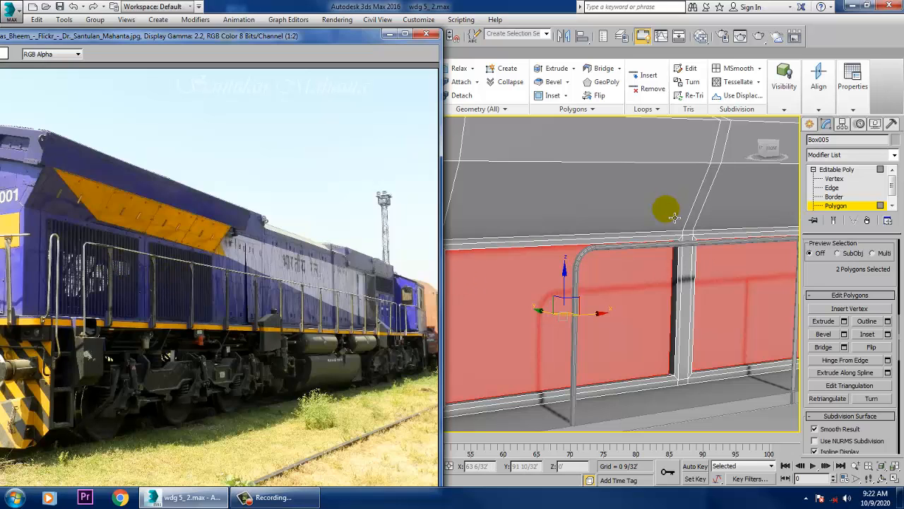
pyautogui.hotkey('alt', 'w')
pyautogui.rightClick(655, 204)
pyautogui.hotkey('alt', 'w')
pyautogui.press('z')
pyautogui.scroll(-5, 582, 261)
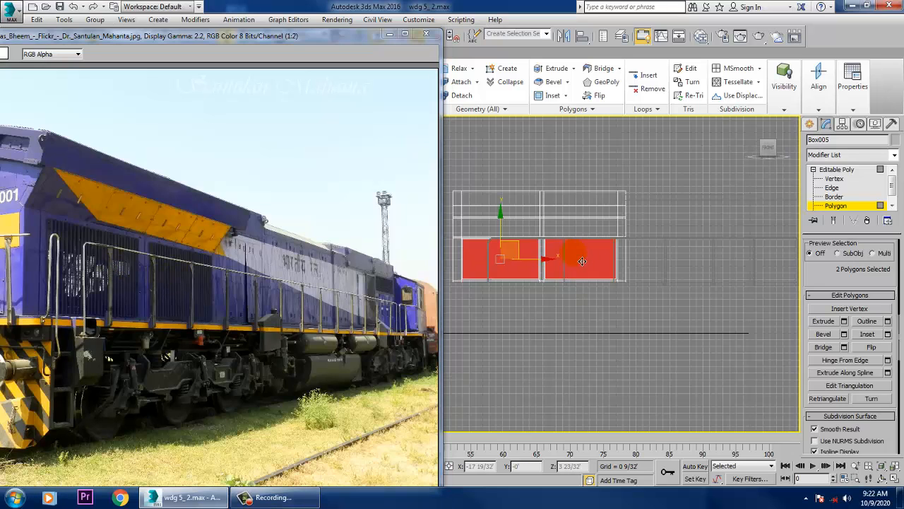
pyautogui.scroll(8, 678, 292)
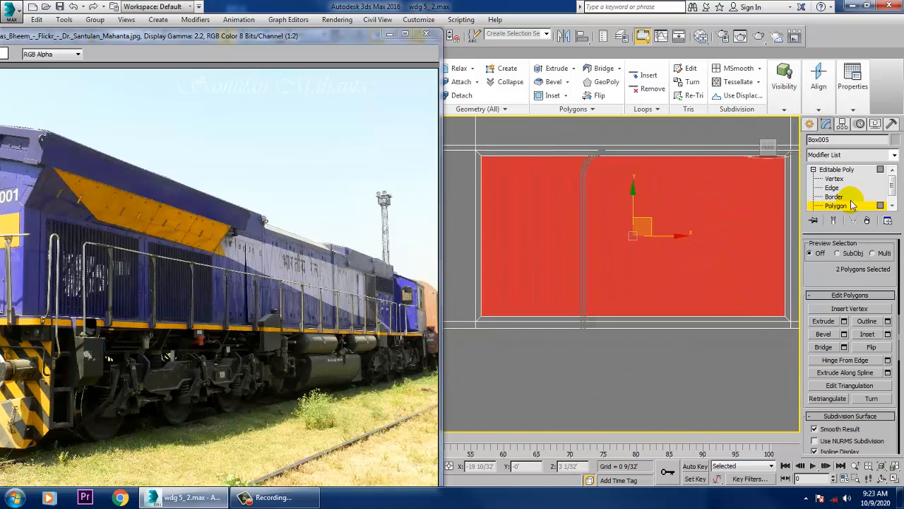
# Draw a straight vertical line spline over the full height of the first recessed panel, just inside its front edge
pyautogui.click(809, 125)
pyautogui.click(826, 142)
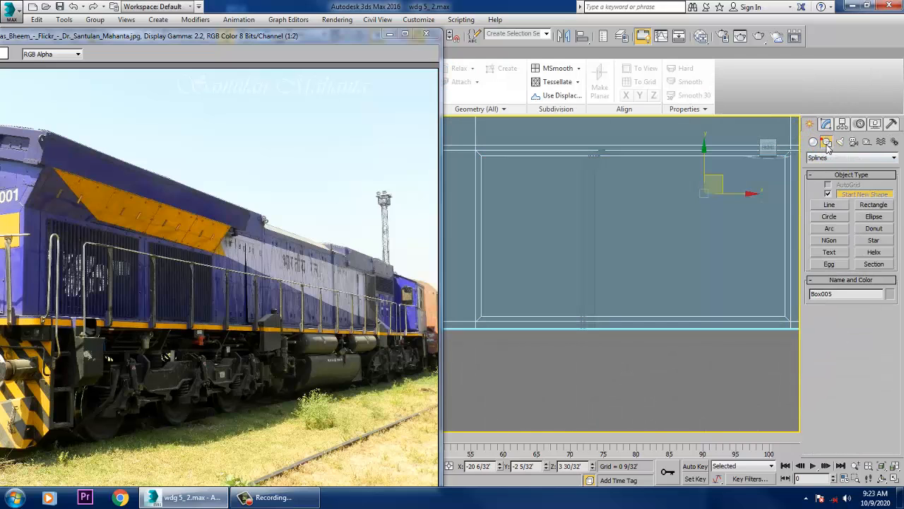
pyautogui.click(830, 204)
pyautogui.click(653, 205)
pyautogui.click(570, 158)
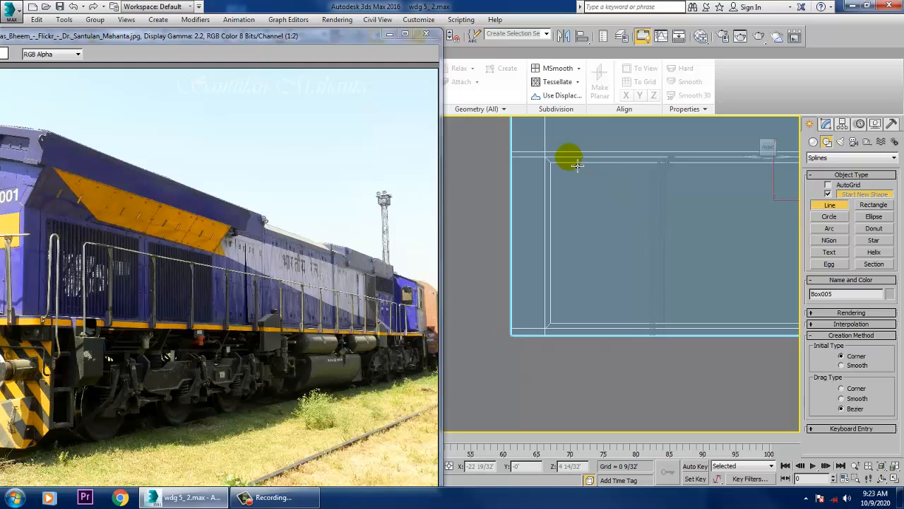
pyautogui.click(558, 237)
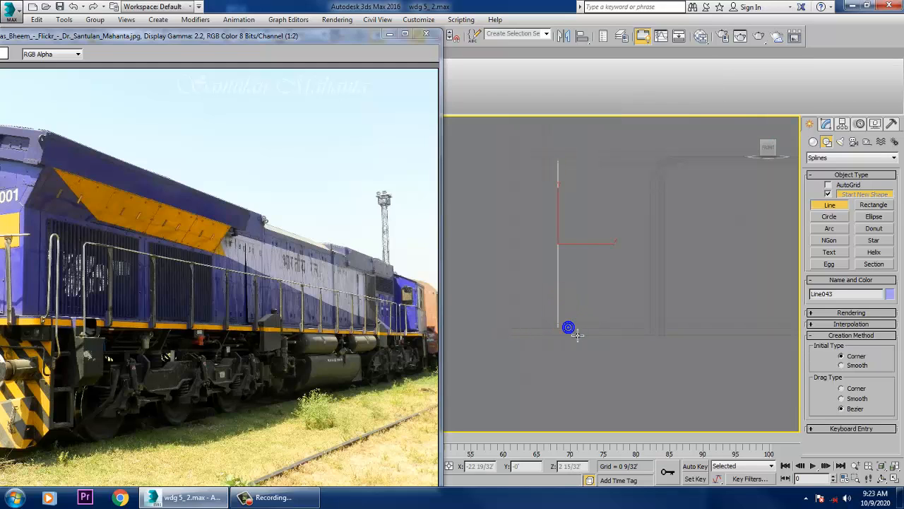
pyautogui.rightClick(577, 335)
# Move the vertical line along the Y axis out to the recessed panel on the hood's side in the perspective view
pyautogui.hotkey('alt', 'w')
pyautogui.middleClick(650, 385)
pyautogui.hotkey('alt', 'w')
pyautogui.press('z')
pyautogui.scroll(-5, 648, 356)
pyautogui.keyDown('alt'); pyautogui.moveTo(647, 356); pyautogui.dragTo(655, 361, button='middle'); pyautogui.keyUp('alt')
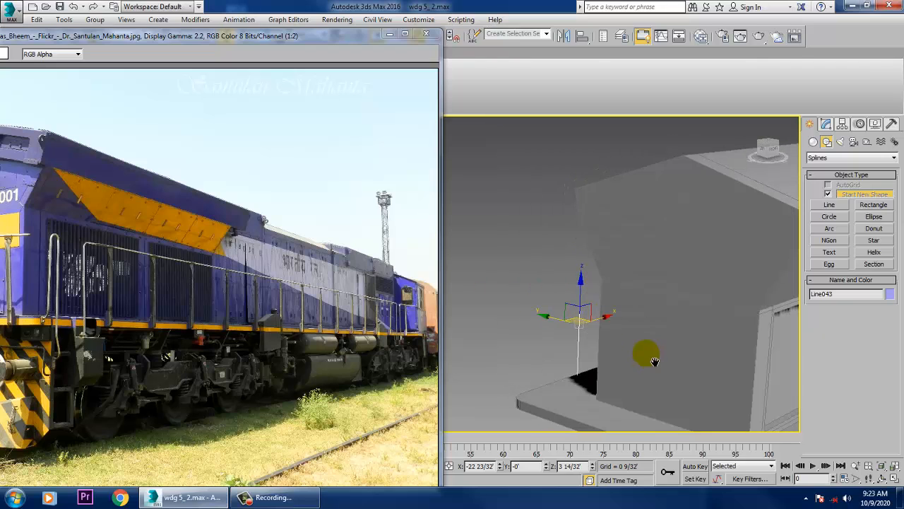
pyautogui.moveTo(558, 317); pyautogui.dragTo(752, 384)
pyautogui.moveTo(668, 367); pyautogui.dragTo(543, 309, button='middle')
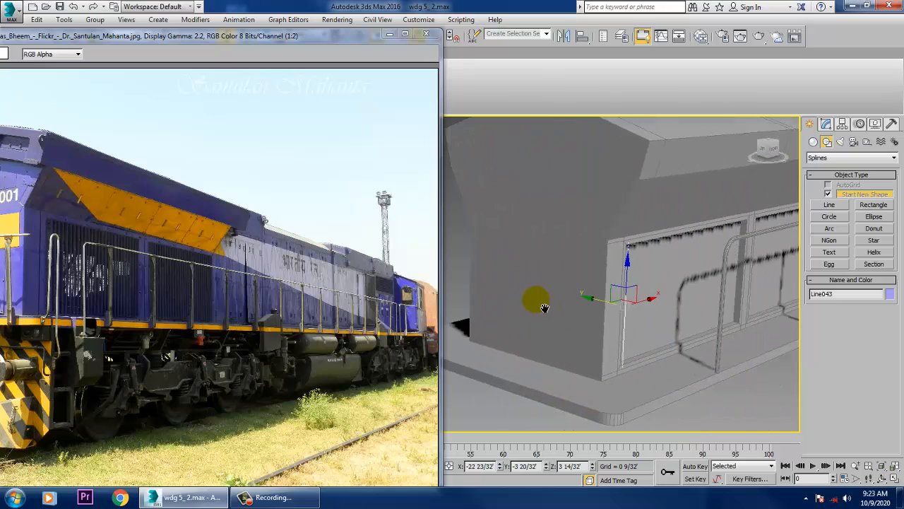
# Enable viewport display for the vertical line spline and give it a rectangular cross-section
pyautogui.scroll(3, 620, 319)
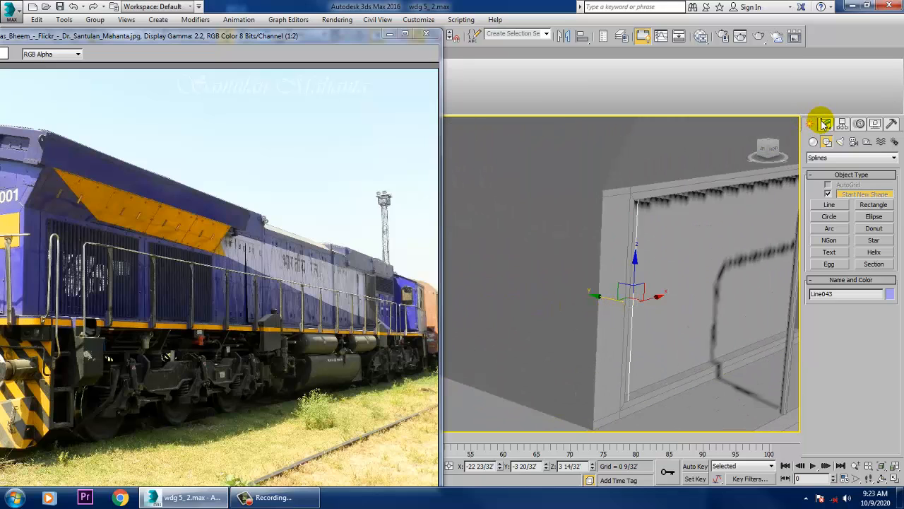
pyautogui.click(825, 125)
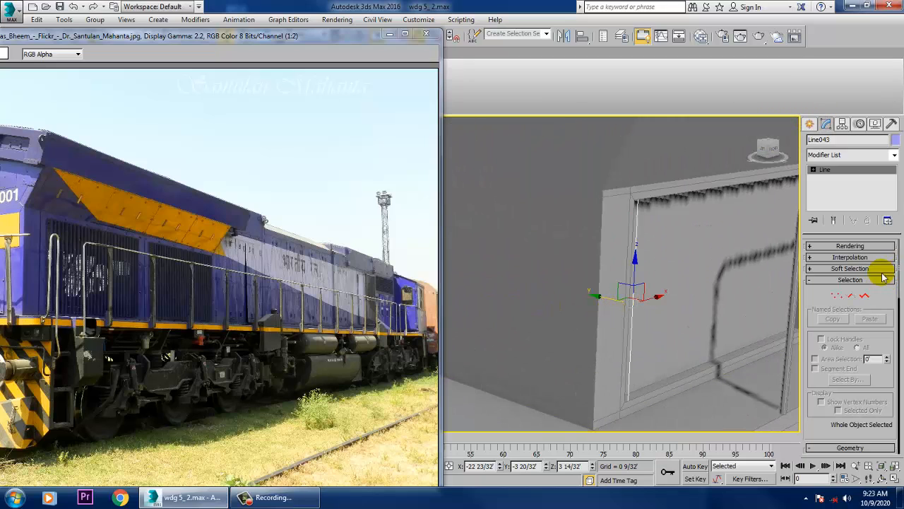
pyautogui.click(847, 247)
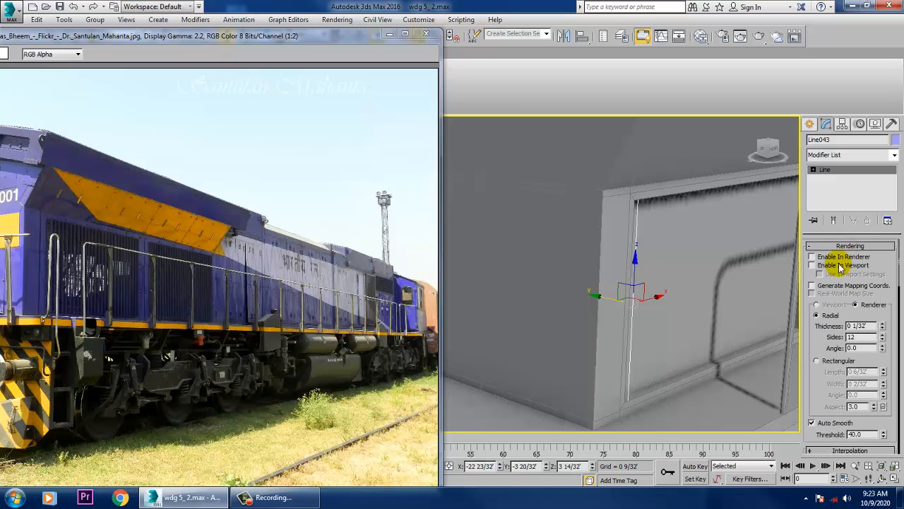
pyautogui.click(812, 265)
pyautogui.click(817, 361)
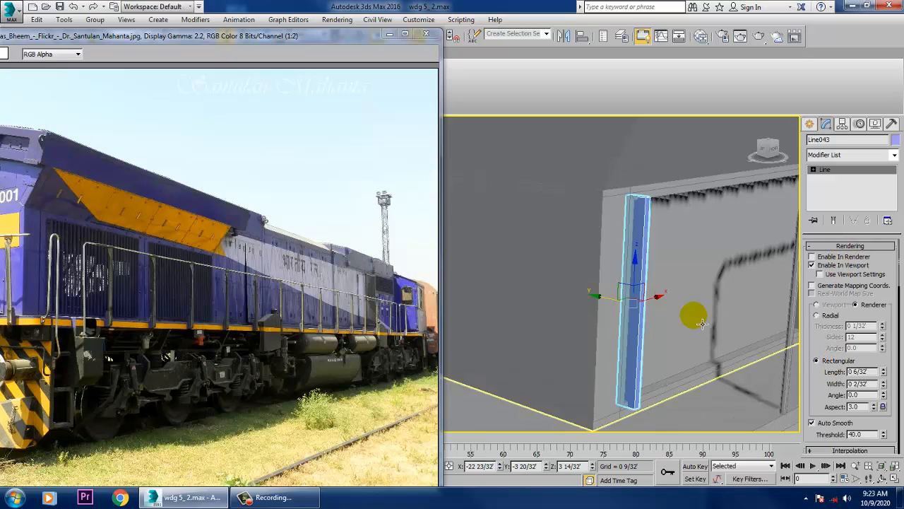
# Check the slat proportions in the reference photo and set the rectangular section's length to 0 2/32' and width to 0 1/32'
pyautogui.click(66, 255)
pyautogui.scroll(1, 54, 249)
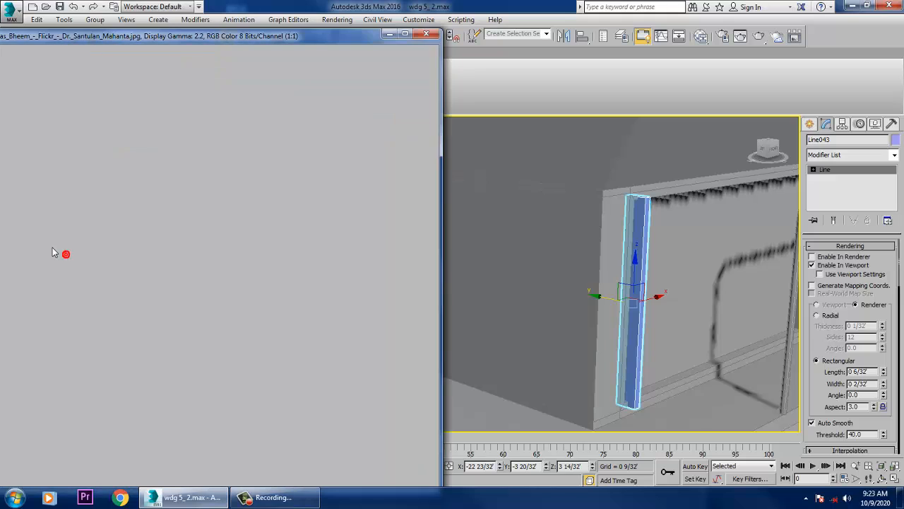
pyautogui.scroll(1, 52, 250)
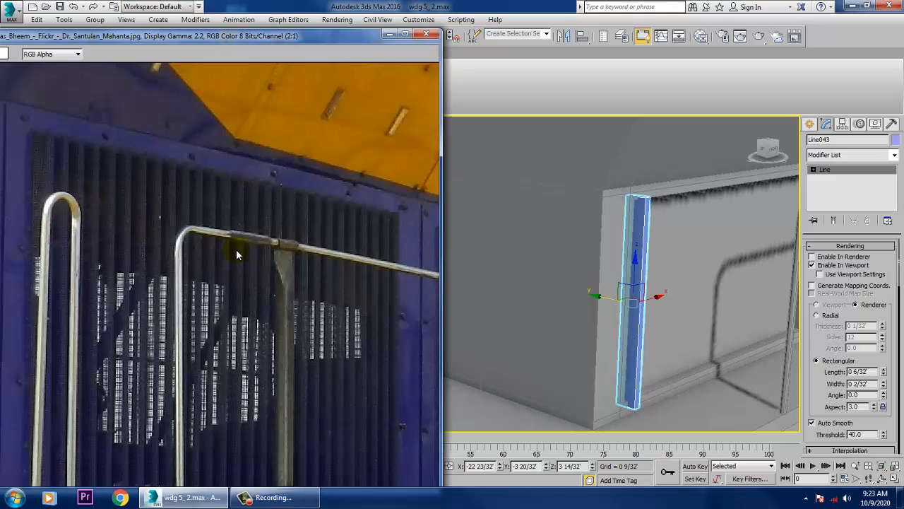
pyautogui.scroll(-2, 237, 254)
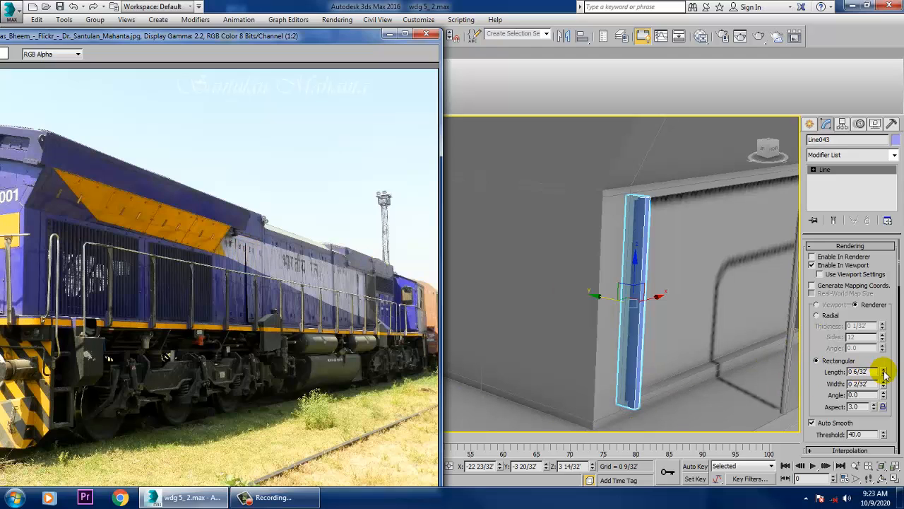
pyautogui.moveTo(884, 374); pyautogui.dragTo(901, 415)
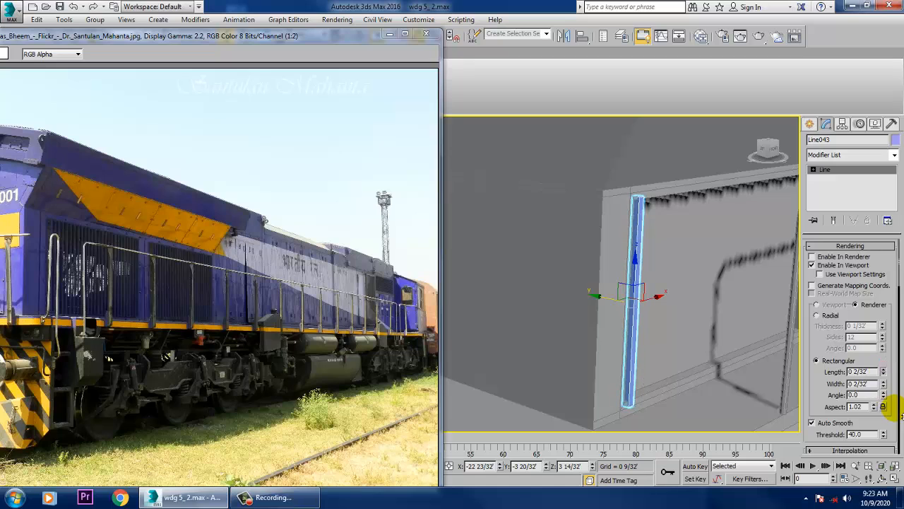
pyautogui.moveTo(883, 383); pyautogui.dragTo(902, 418)
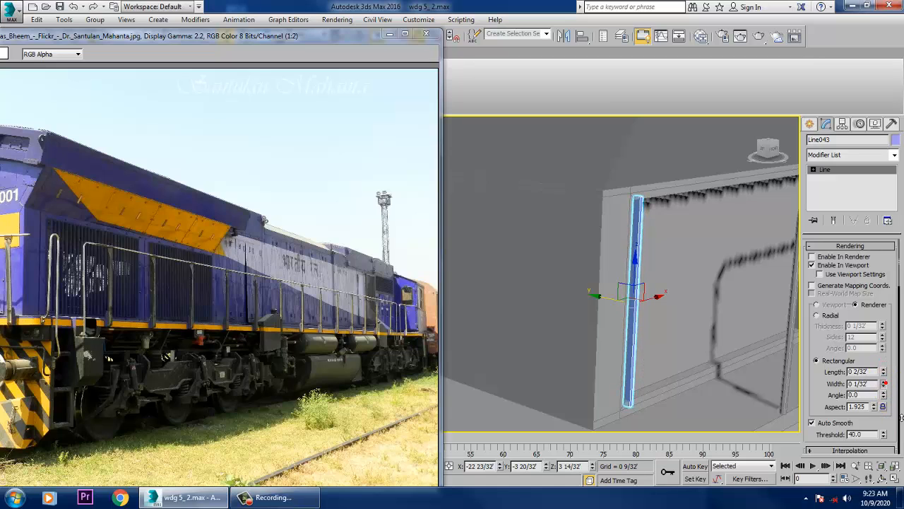
# Thin the slat's rectangular section further, to a length of 0 1/32' and a width of 0'
pyautogui.keyDown('alt'); pyautogui.moveTo(706, 313); pyautogui.dragTo(669, 299, button='middle'); pyautogui.keyUp('alt')
pyautogui.scroll(3, 668, 298)
pyautogui.moveTo(652, 216); pyautogui.dragTo(666, 284, button='middle')
pyautogui.moveTo(882, 373); pyautogui.dragTo(899, 411)
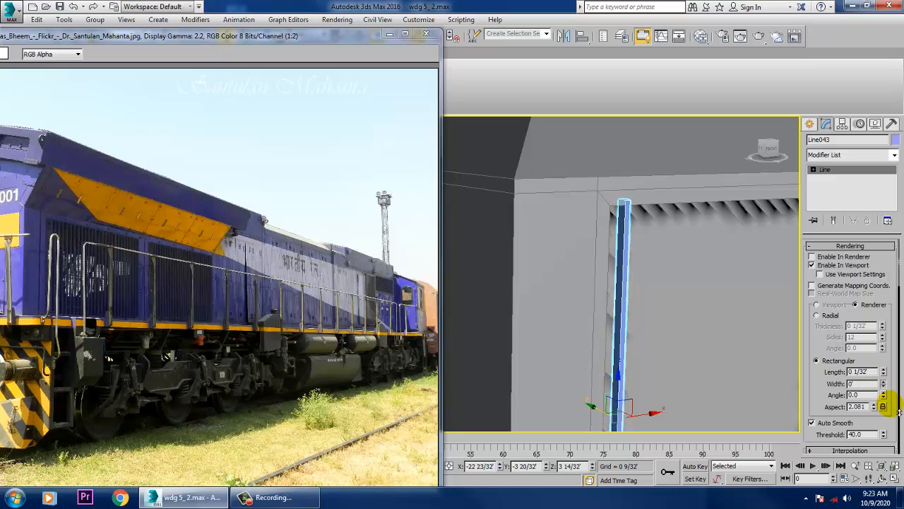
pyautogui.click(10, 389)
pyautogui.keyDown('alt'); pyautogui.moveTo(633, 346); pyautogui.dragTo(613, 276, button='middle'); pyautogui.keyUp('alt')
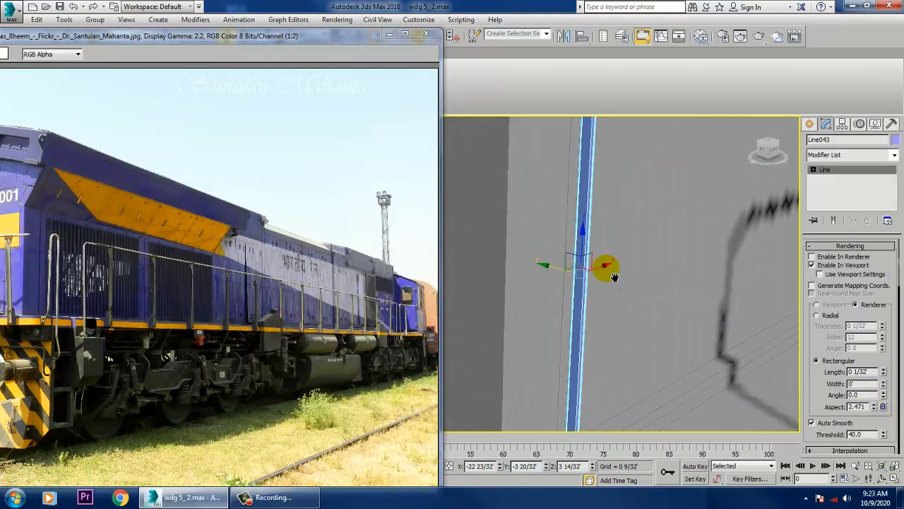
# Move the slat along the Y axis to -3 19/32' and set its section length to 0 2/32'
pyautogui.moveTo(560, 274); pyautogui.dragTo(544, 266)
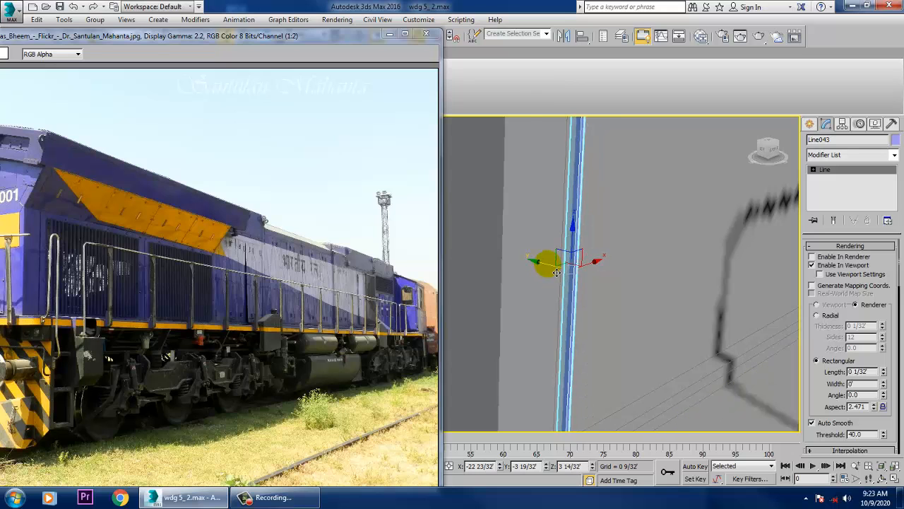
pyautogui.moveTo(545, 265)
pyautogui.keyDown('alt'); pyautogui.mouseDown(button='middle')
pyautogui.moveTo(569, 260)
pyautogui.moveTo(555, 280)
pyautogui.moveTo(545, 273)
pyautogui.moveTo(571, 265)
pyautogui.moveTo(559, 262)
pyautogui.mouseUp(button='middle'); pyautogui.keyUp('alt')
pyautogui.scroll(4, 560, 274)
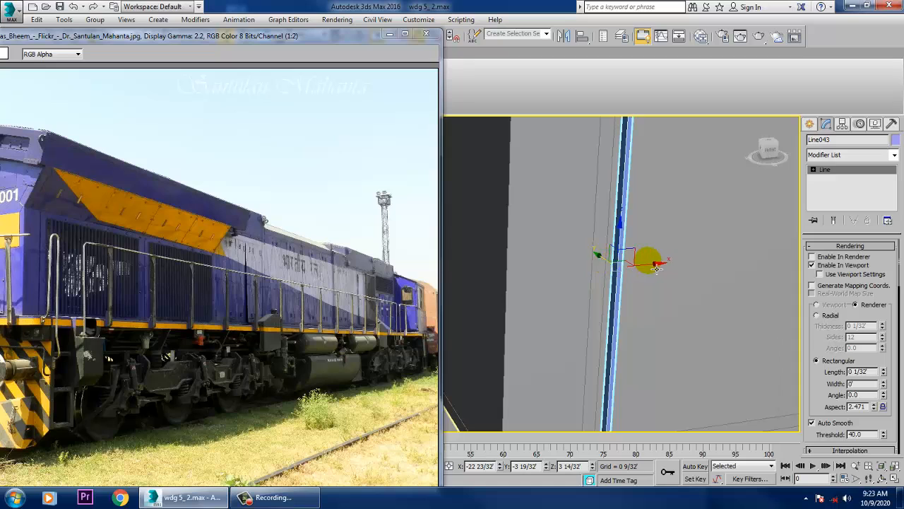
pyautogui.moveTo(658, 271)
pyautogui.mouseDown()
pyautogui.moveTo(561, 252)
pyautogui.moveTo(612, 263)
pyautogui.mouseUp()
pyautogui.press('z')
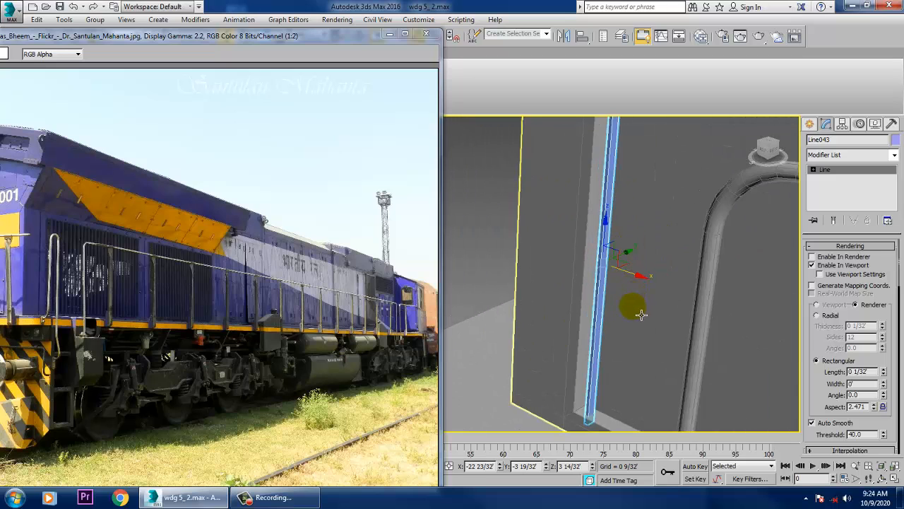
pyautogui.moveTo(656, 277); pyautogui.dragTo(638, 360, button='middle')
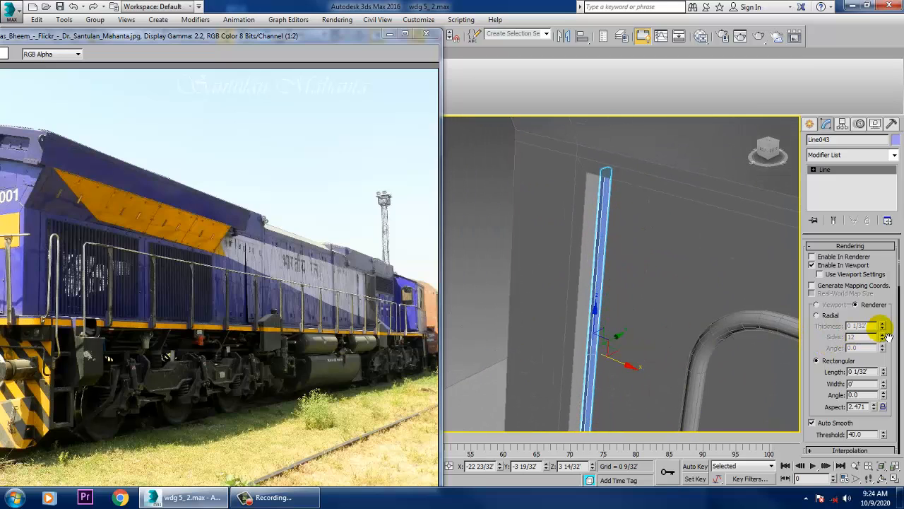
pyautogui.moveTo(884, 374); pyautogui.dragTo(891, 344)
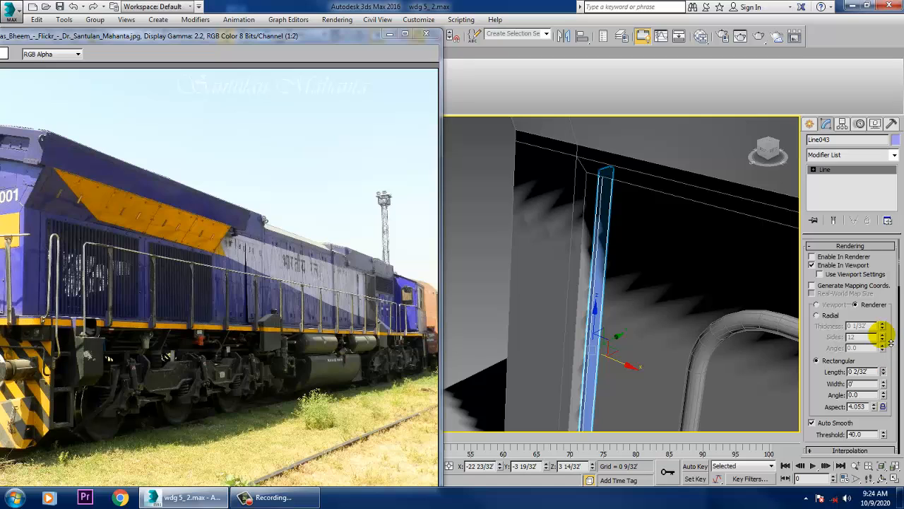
# Convert the slat spline to an Editable Poly
pyautogui.rightClick(606, 250)
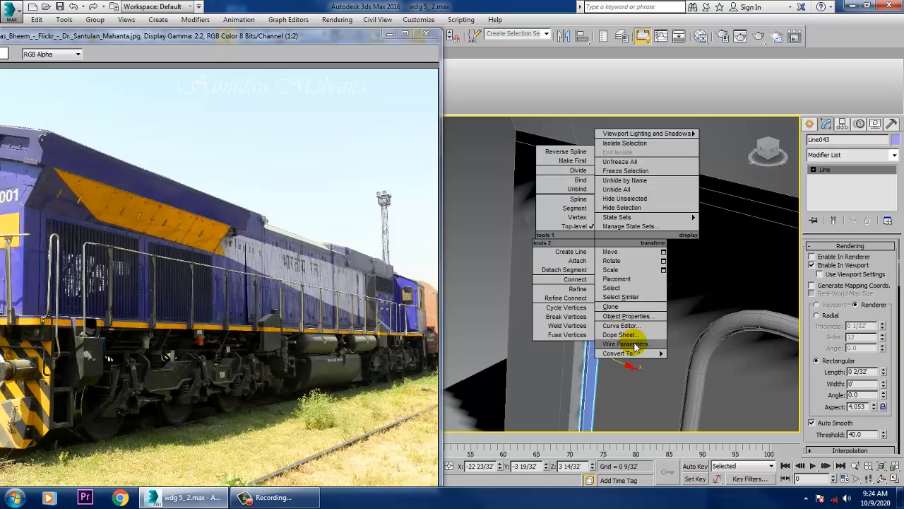
pyautogui.moveTo(622, 352)
pyautogui.click(721, 372)
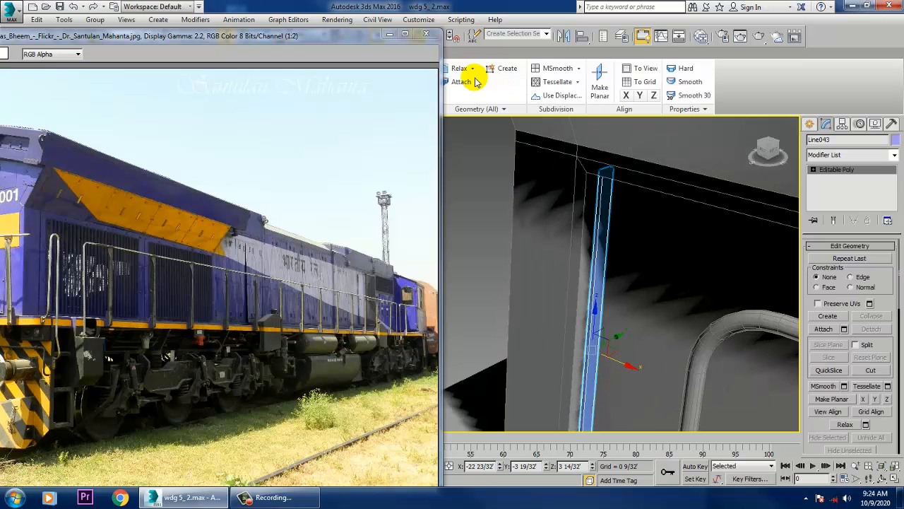
# Move the reference photo aside and add a vertical SwiftLoop edge loop down the middle of the slat in the front view
pyautogui.moveTo(318, 35); pyautogui.dragTo(253, 65)
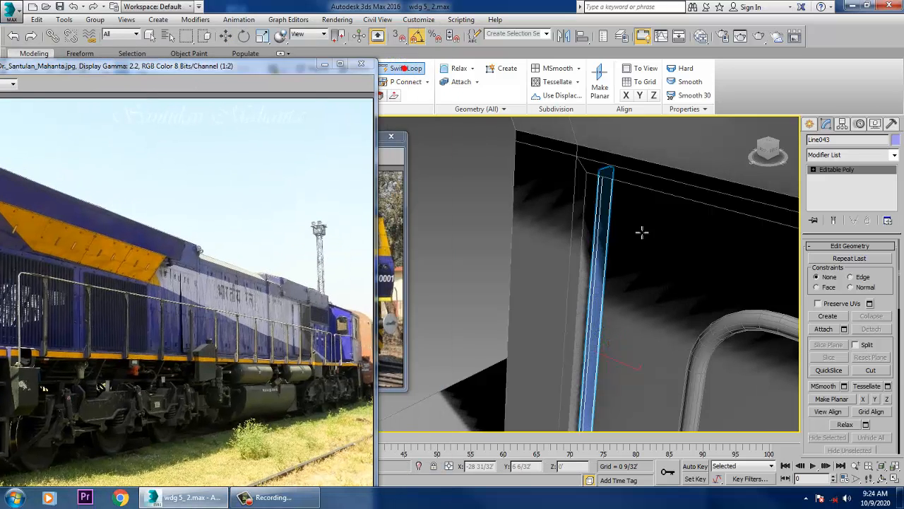
pyautogui.hotkey('alt', 'w')
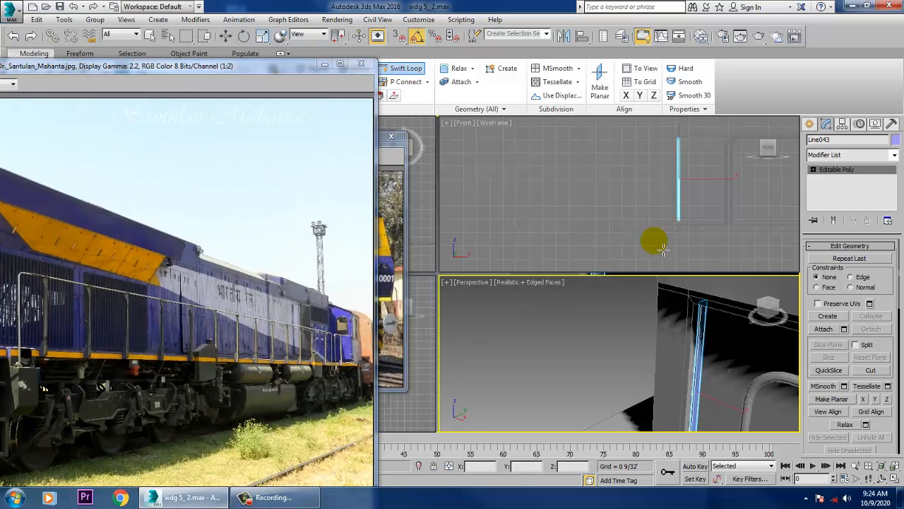
pyautogui.rightClick(652, 240)
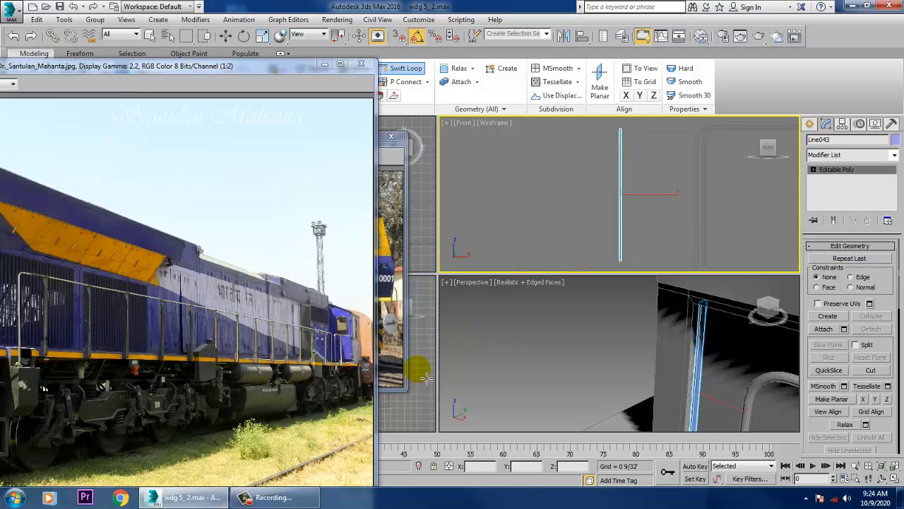
pyautogui.hotkey('alt', 'w')
pyautogui.scroll(3, 521, 297)
pyautogui.scroll(2, 505, 222)
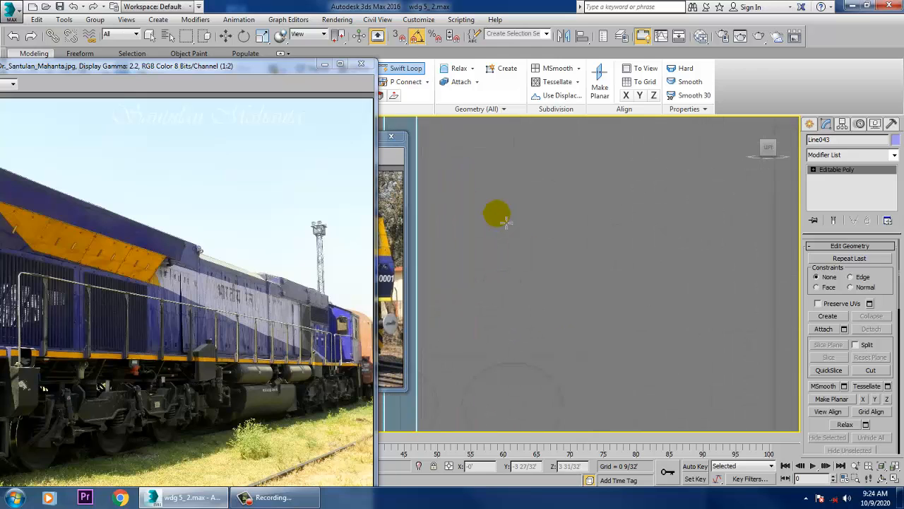
pyautogui.moveTo(506, 222); pyautogui.dragTo(649, 357, button='middle')
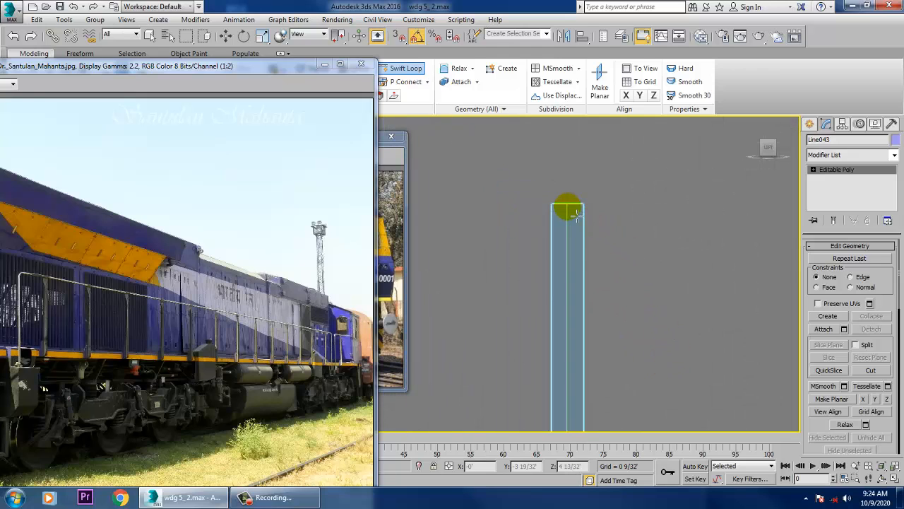
# Scale the slat's centre edge loop and nudge it along the X axis in the perspective view to shape the slat's profile
pyautogui.hotkey('alt', 'w')
pyautogui.rightClick(657, 332)
pyautogui.hotkey('alt', 'w')
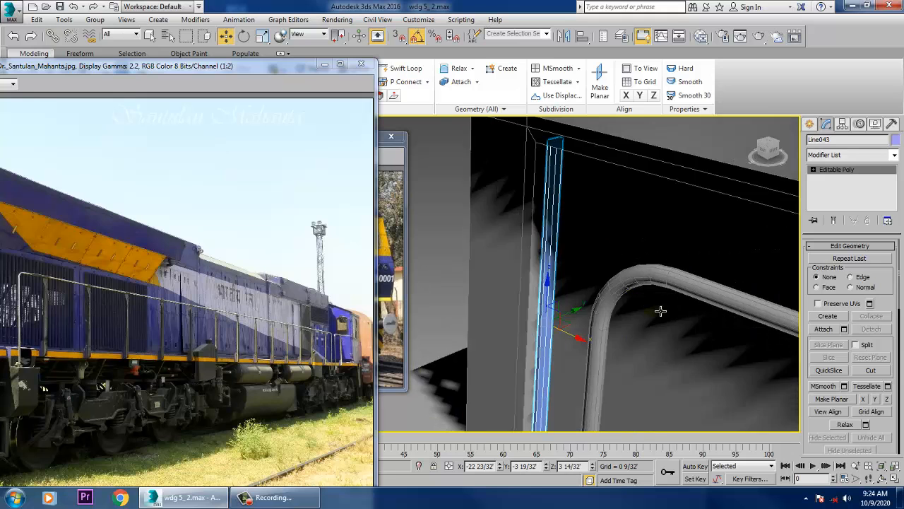
pyautogui.moveTo(659, 309); pyautogui.dragTo(597, 285, button='middle')
pyautogui.press('2')
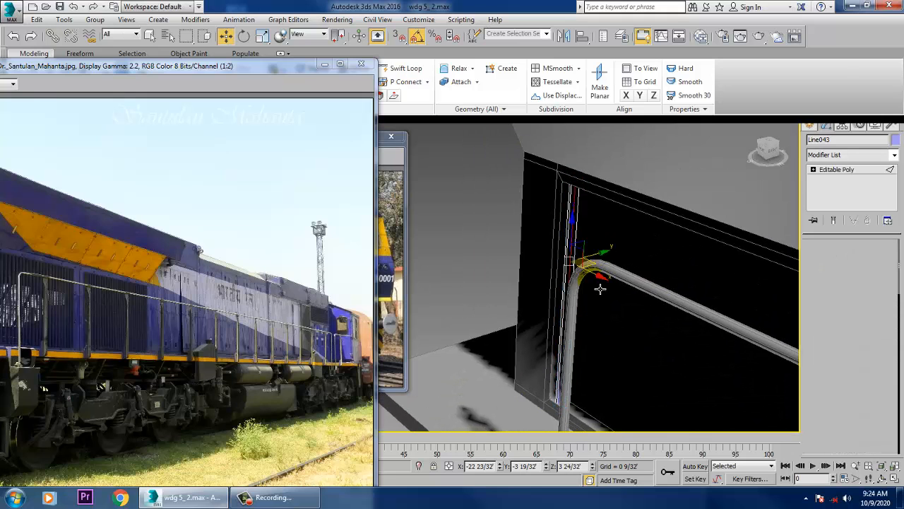
pyautogui.scroll(5, 594, 277)
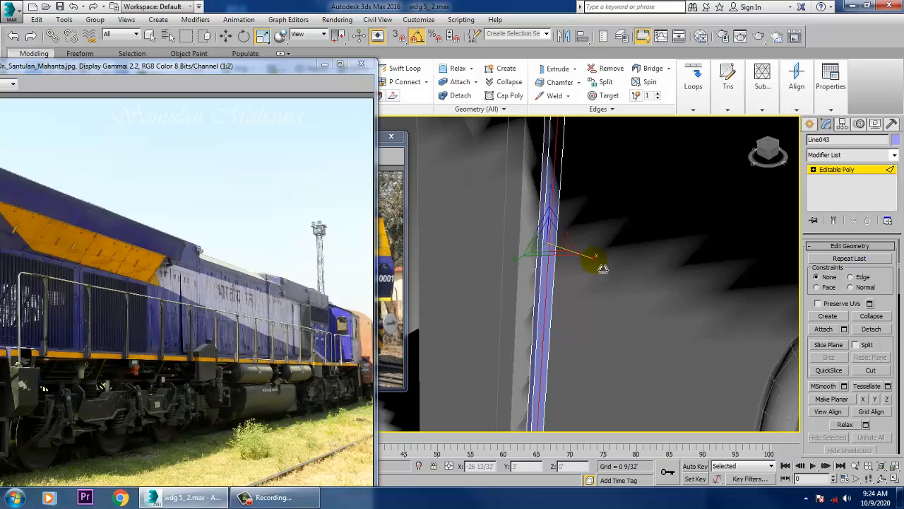
pyautogui.moveTo(606, 267)
pyautogui.mouseDown()
pyautogui.moveTo(665, 286)
pyautogui.moveTo(637, 258)
pyautogui.mouseUp()
pyautogui.press('w')
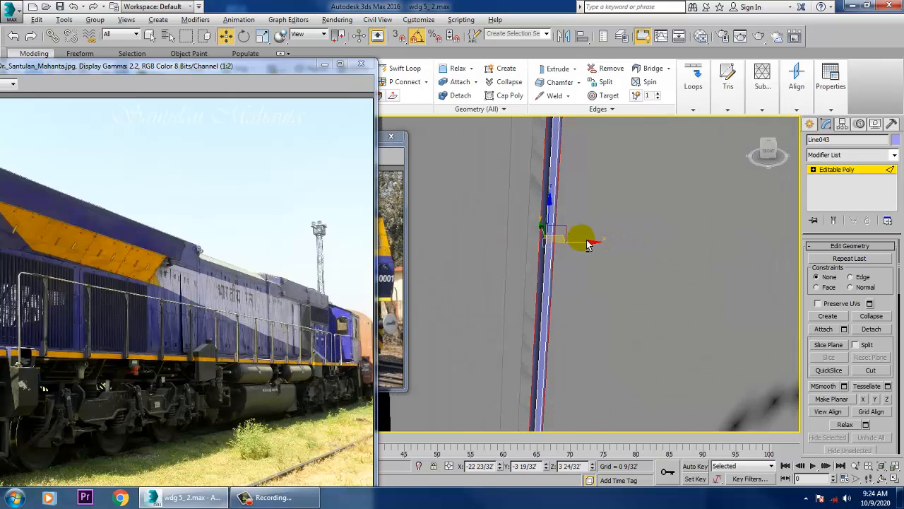
pyautogui.moveTo(588, 243); pyautogui.dragTo(594, 248)
pyautogui.scroll(-5, 631, 235)
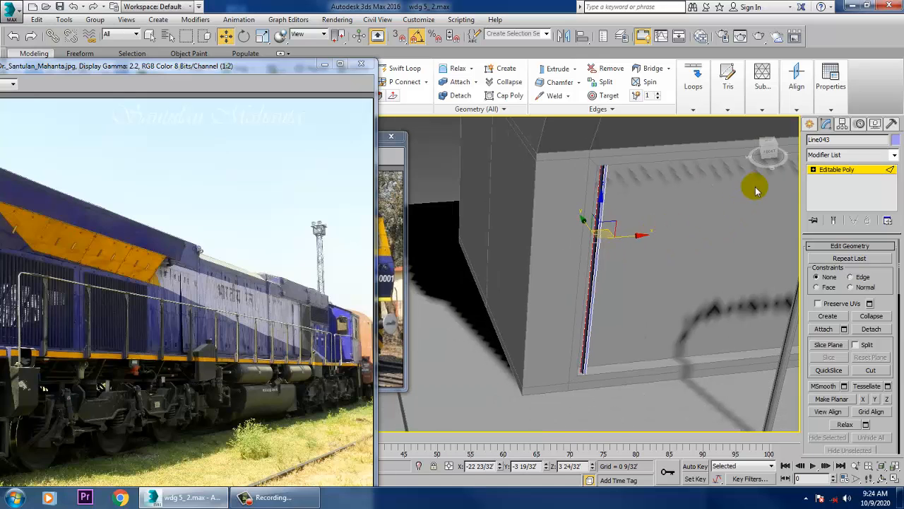
pyautogui.click(820, 170)
# Clone the slat along the X axis as 21 copies spaced about 0 3/32' apart within the first recessed panel
pyautogui.keyDown('alt'); pyautogui.moveTo(594, 271); pyautogui.dragTo(428, 264, button='middle'); pyautogui.keyUp('alt')
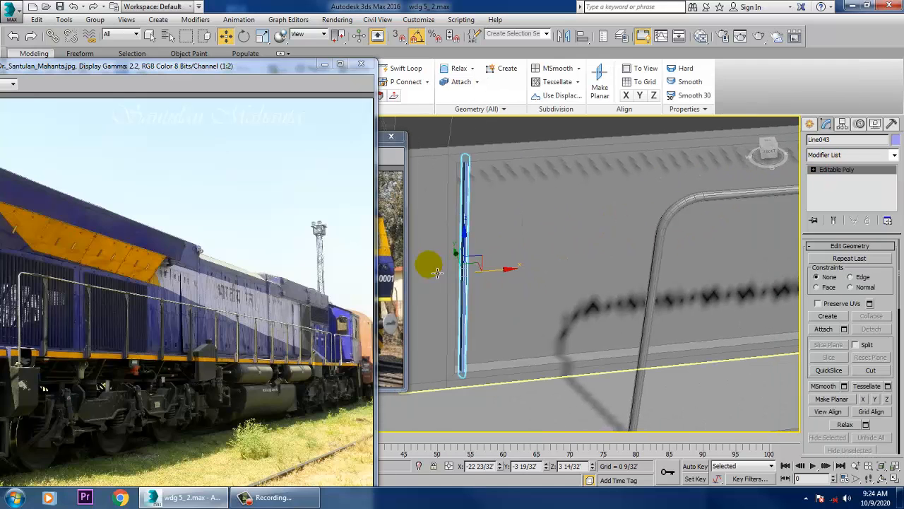
pyautogui.keyDown('shift'); pyautogui.moveTo(501, 279); pyautogui.dragTo(513, 279); pyautogui.keyUp('shift')
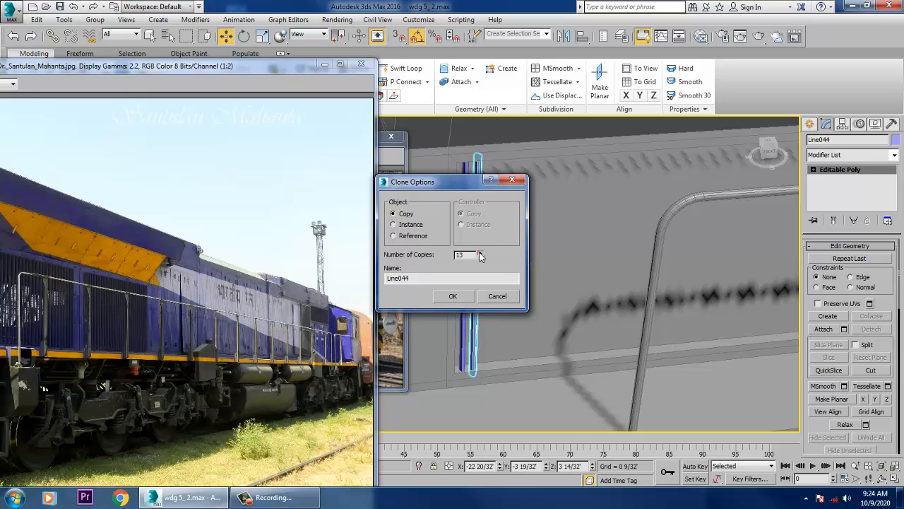
pyautogui.click(453, 296)
# Examine the spacing and coverage of the slat row in the first recessed side panel from several angles
pyautogui.scroll(-5, 500, 278)
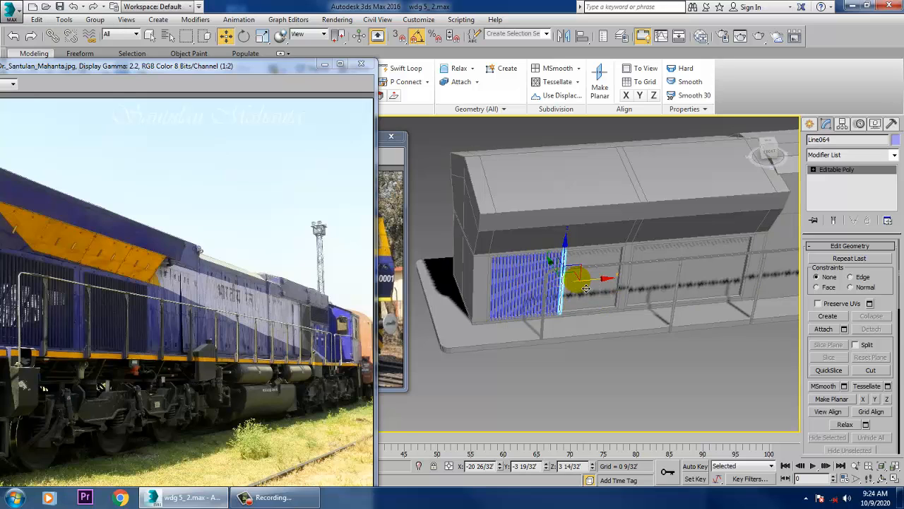
pyautogui.scroll(5, 586, 288)
pyautogui.scroll(-2, 490, 268)
pyautogui.scroll(1, 495, 268)
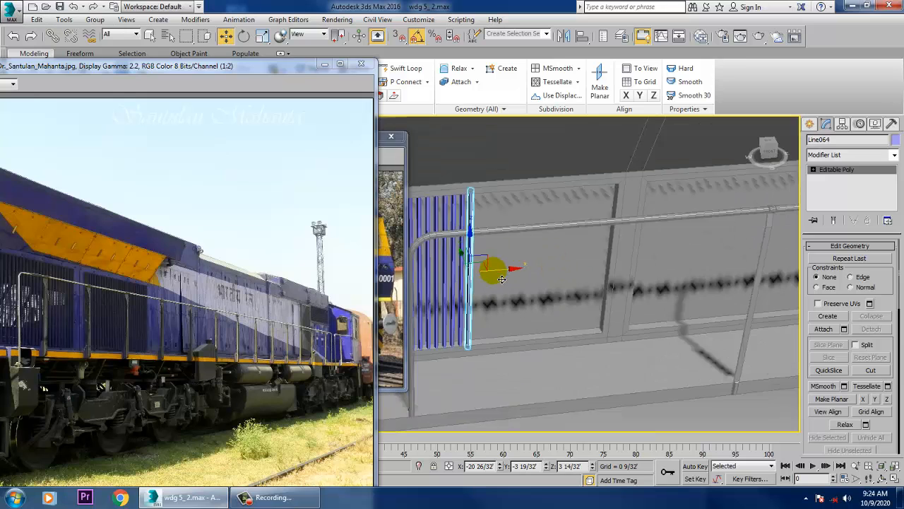
pyautogui.scroll(-2, 501, 279)
pyautogui.scroll(4, 621, 282)
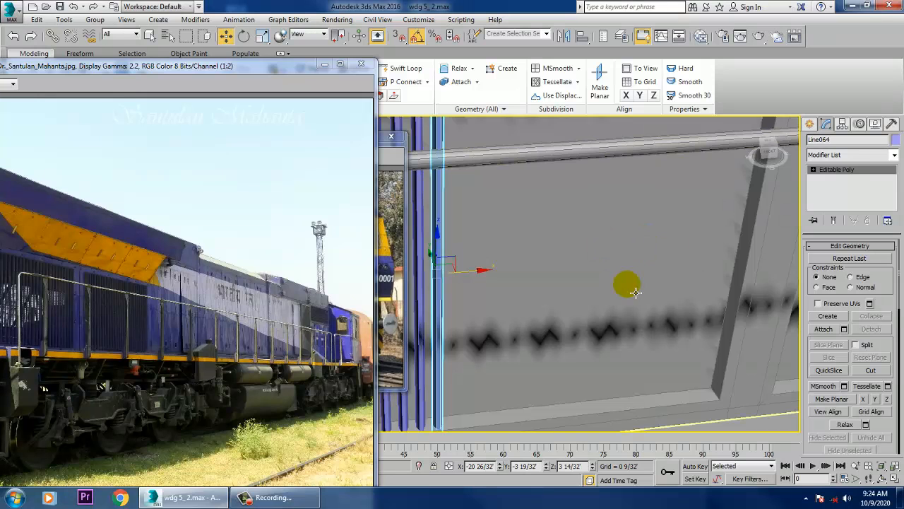
pyautogui.scroll(-4, 636, 292)
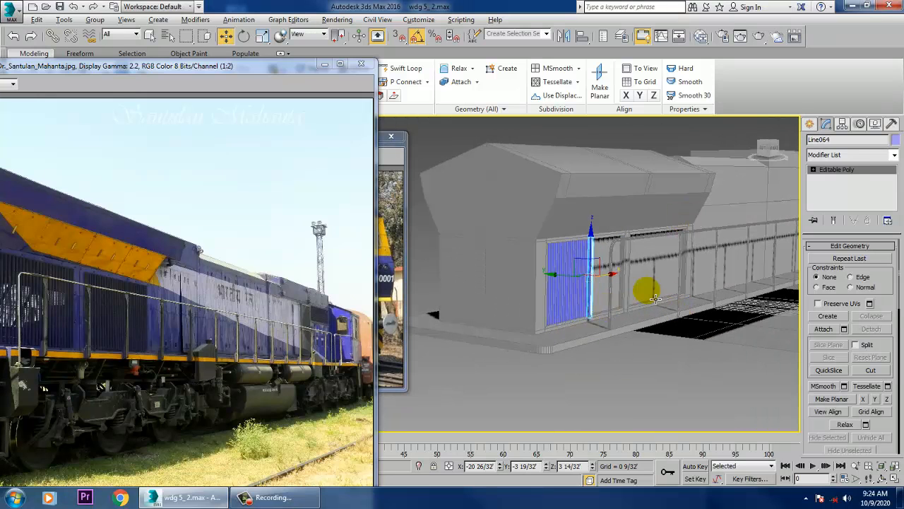
pyautogui.press('alt')
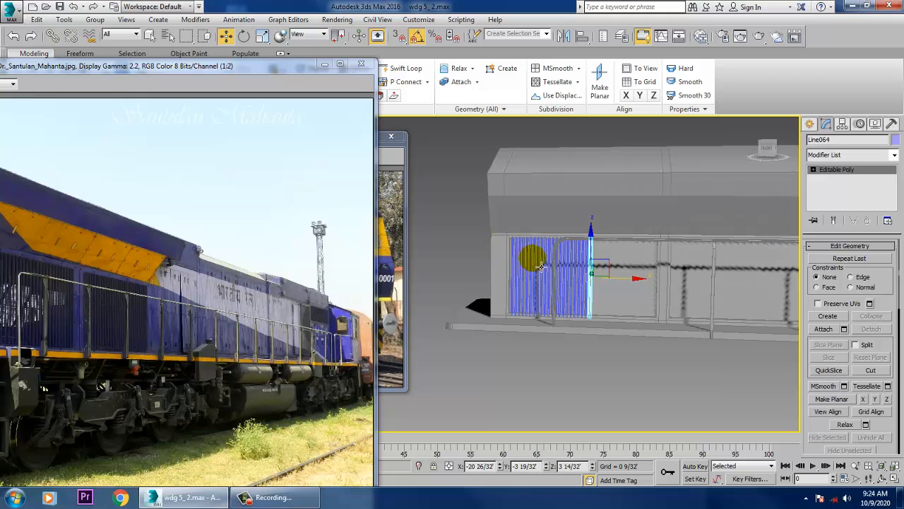
# Clone the last slat along the X axis as 7 copies spaced about 0 3/32' apart to extend the row in the first recessed panel
pyautogui.scroll(4, 570, 258)
pyautogui.scroll(5, 677, 309)
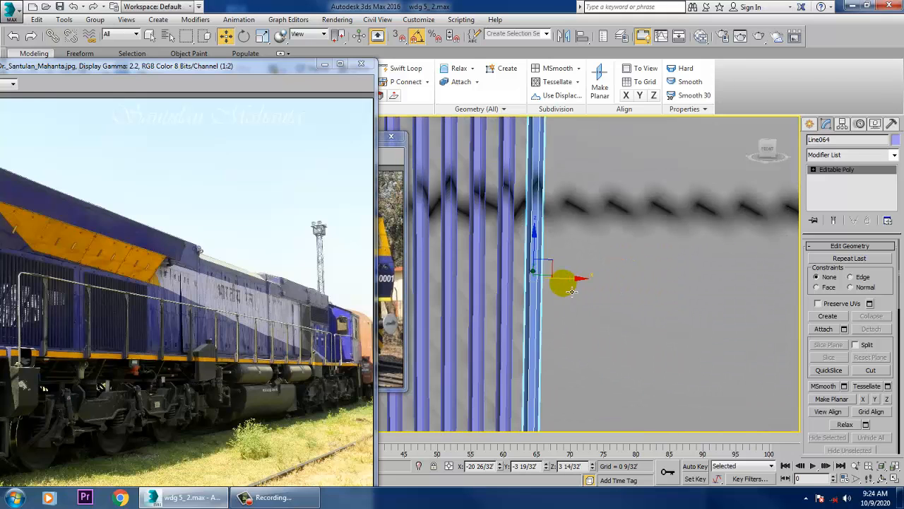
pyautogui.keyDown('shift'); pyautogui.moveTo(577, 285); pyautogui.dragTo(599, 284); pyautogui.keyUp('shift')
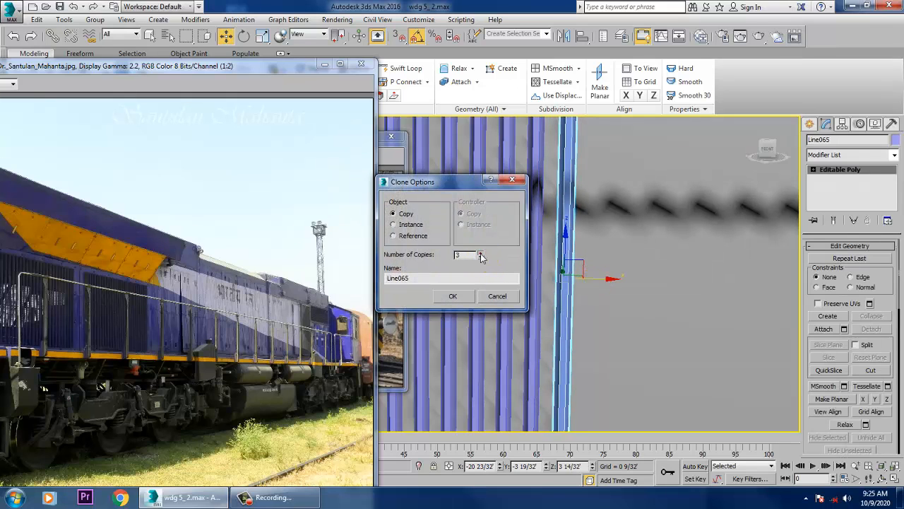
pyautogui.click(453, 297)
pyautogui.scroll(-4, 556, 283)
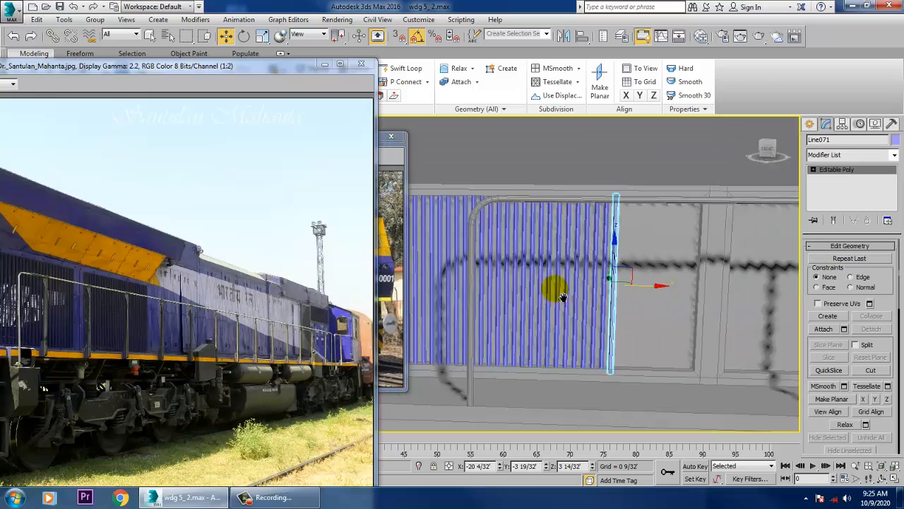
pyautogui.scroll(2, 565, 293)
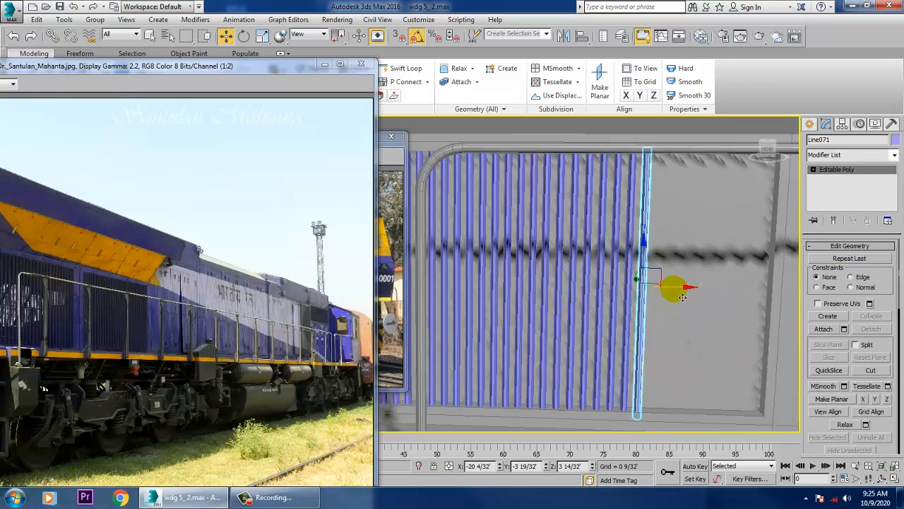
# Fill the rest of the first recessed panel by cloning the end slat along the X axis as 5 copies and the new end slat as 6 copies
pyautogui.moveTo(671, 288)
pyautogui.keyDown('shift'); pyautogui.mouseDown()
pyautogui.moveTo(698, 297)
pyautogui.moveTo(686, 287)
pyautogui.mouseUp(); pyautogui.keyUp('shift')
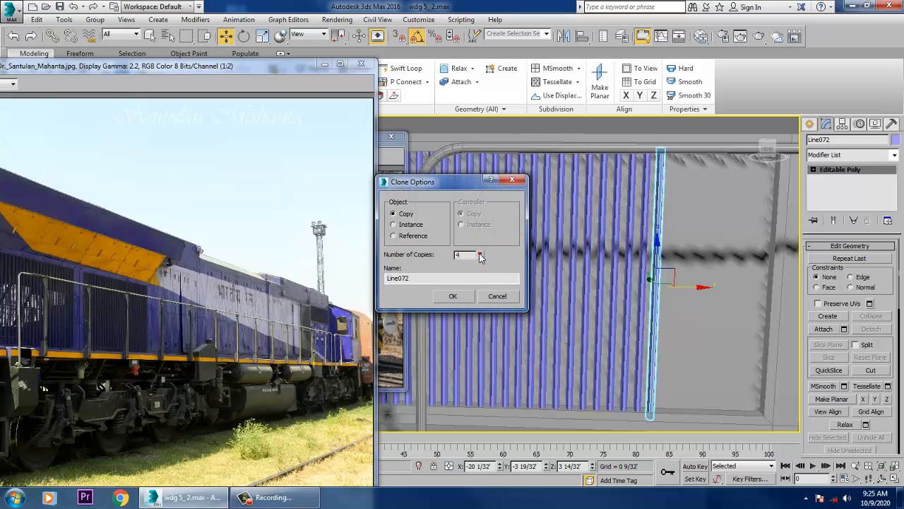
pyautogui.click(454, 296)
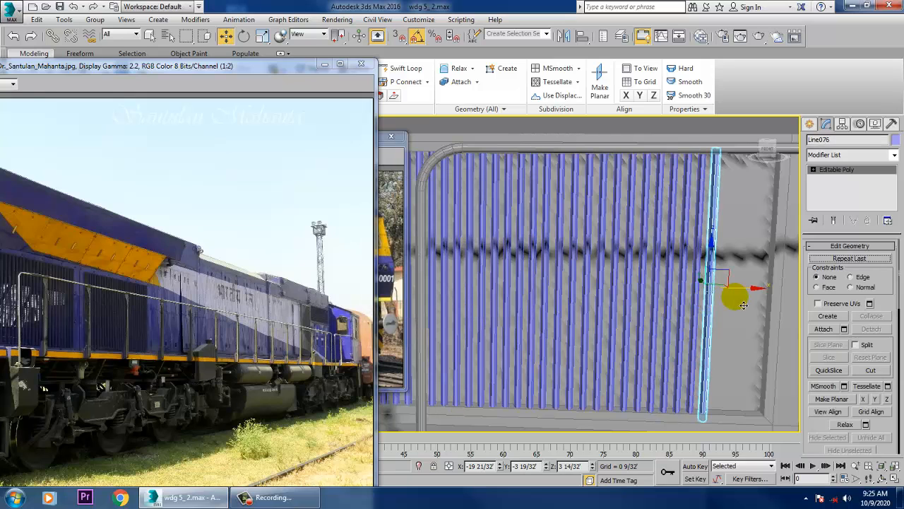
pyautogui.moveTo(746, 299)
pyautogui.keyDown('shift'); pyautogui.mouseDown()
pyautogui.moveTo(770, 298)
pyautogui.moveTo(757, 287)
pyautogui.mouseUp(); pyautogui.keyUp('shift')
pyautogui.click(510, 302)
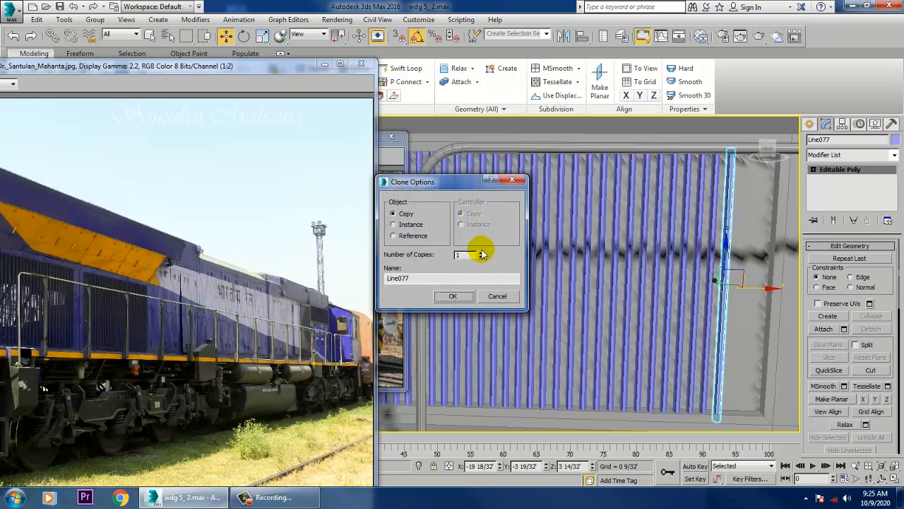
pyautogui.click(458, 296)
pyautogui.scroll(2, 645, 299)
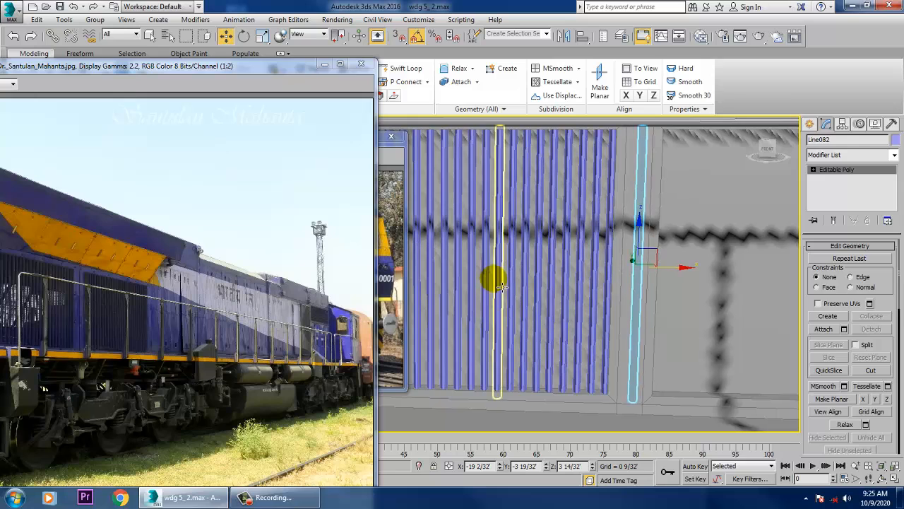
# Delete the two surplus slats that run past the far edge of the first recessed panel
pyautogui.press('Delete')
pyautogui.press('F3')
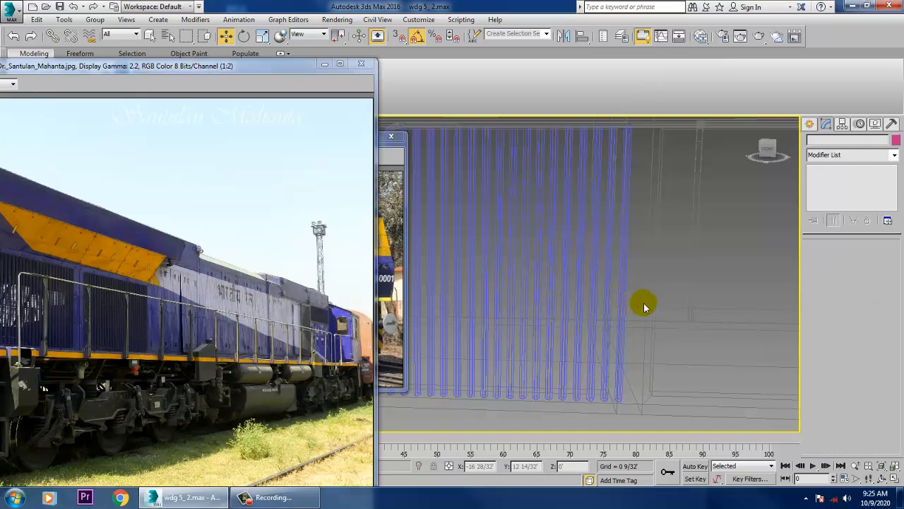
pyautogui.click(629, 305)
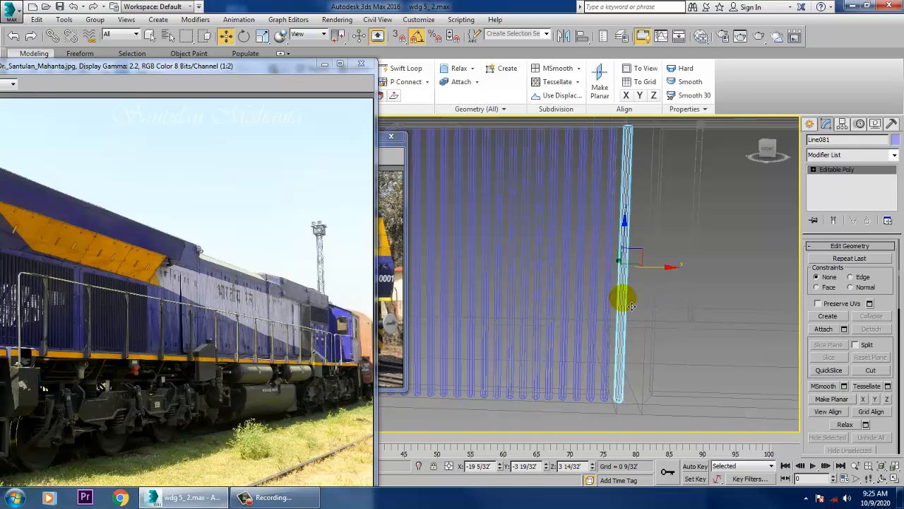
pyautogui.press('Delete')
pyautogui.press('F3')
pyautogui.scroll(2, 625, 300)
pyautogui.moveTo(625, 300); pyautogui.dragTo(650, 302, button='middle')
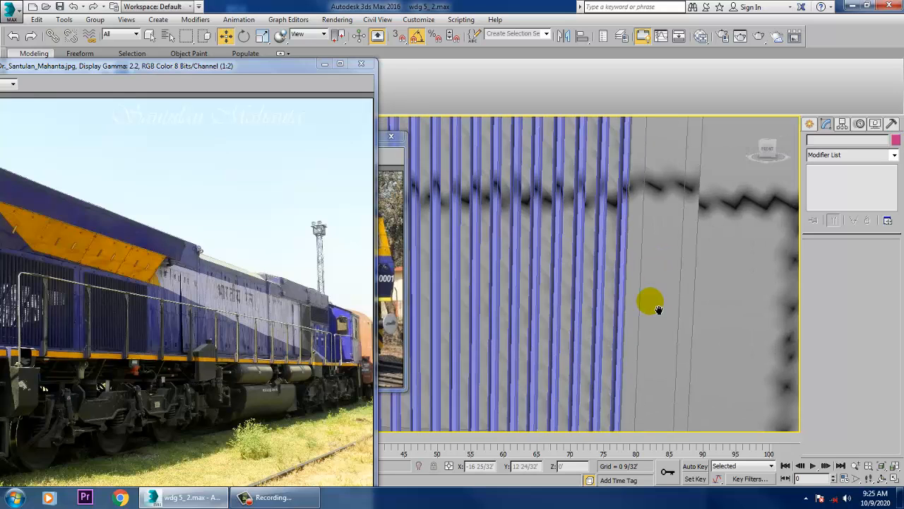
# Select all the slats in the first recessed panel and clone them once along the X axis into the second recessed panel
pyautogui.scroll(-3, 657, 309)
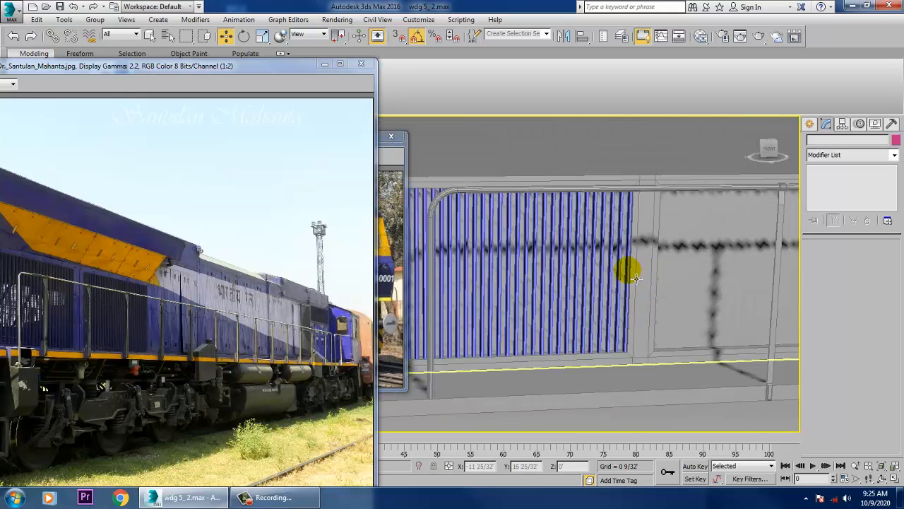
pyautogui.scroll(-4, 636, 277)
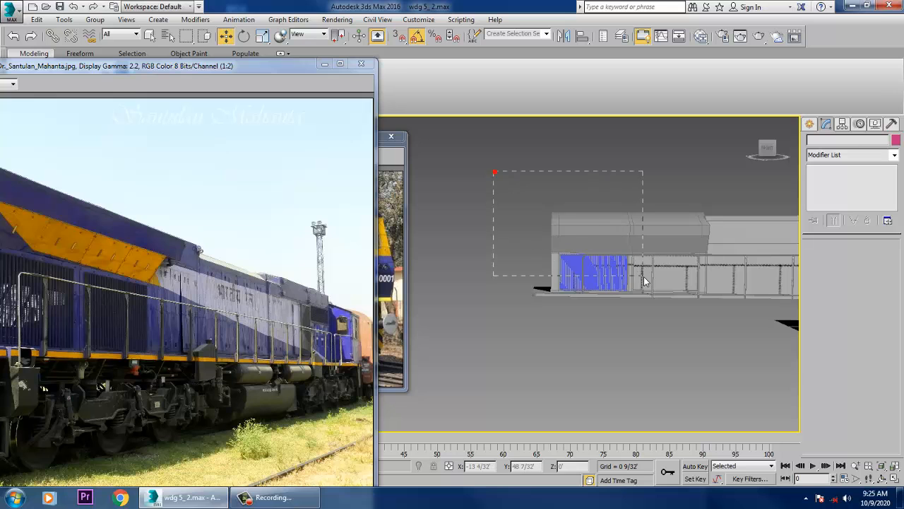
pyautogui.moveTo(644, 281); pyautogui.dragTo(646, 279)
pyautogui.scroll(3, 667, 254)
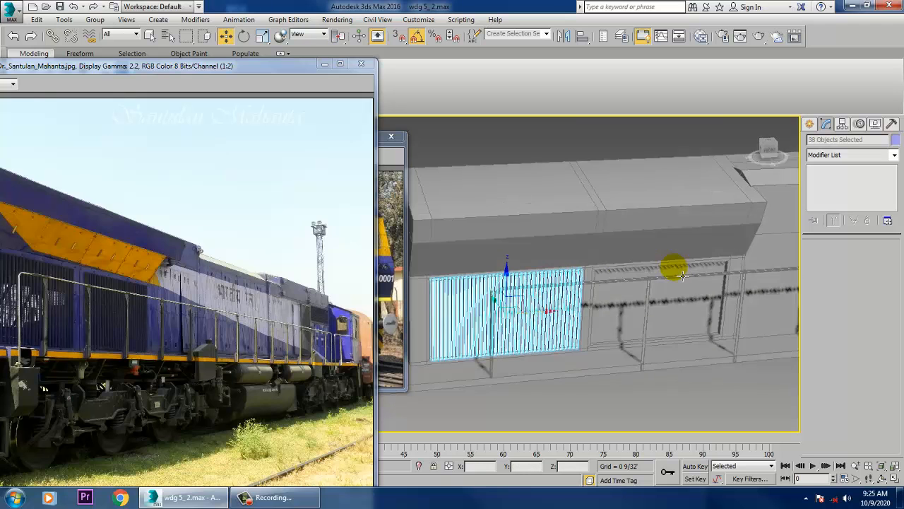
pyautogui.keyDown('alt'); pyautogui.moveTo(682, 276); pyautogui.dragTo(664, 289, button='middle'); pyautogui.keyUp('alt')
pyautogui.moveTo(539, 320)
pyautogui.keyDown('shift'); pyautogui.mouseDown()
pyautogui.moveTo(691, 307)
pyautogui.moveTo(675, 300)
pyautogui.mouseUp(); pyautogui.keyUp('shift')
pyautogui.click(453, 296)
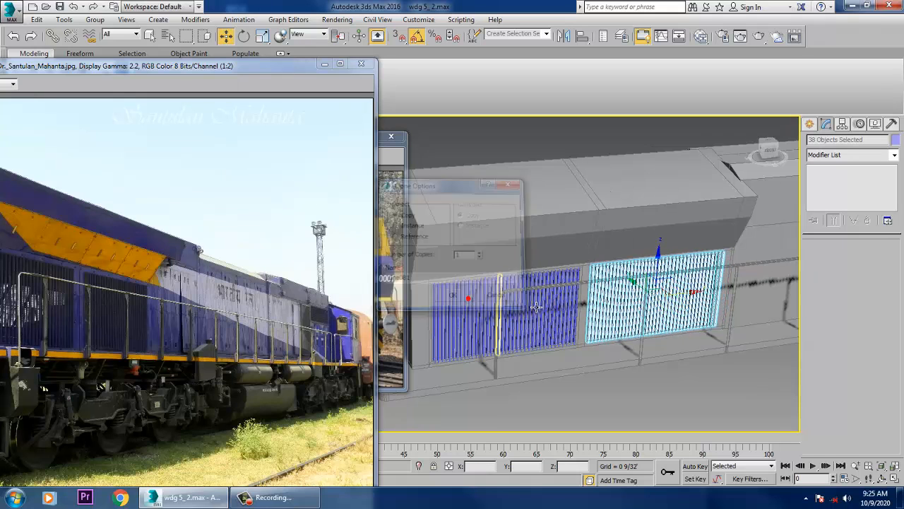
# Delete the three surplus slats at the far end of the second recessed panel
pyautogui.scroll(5, 629, 299)
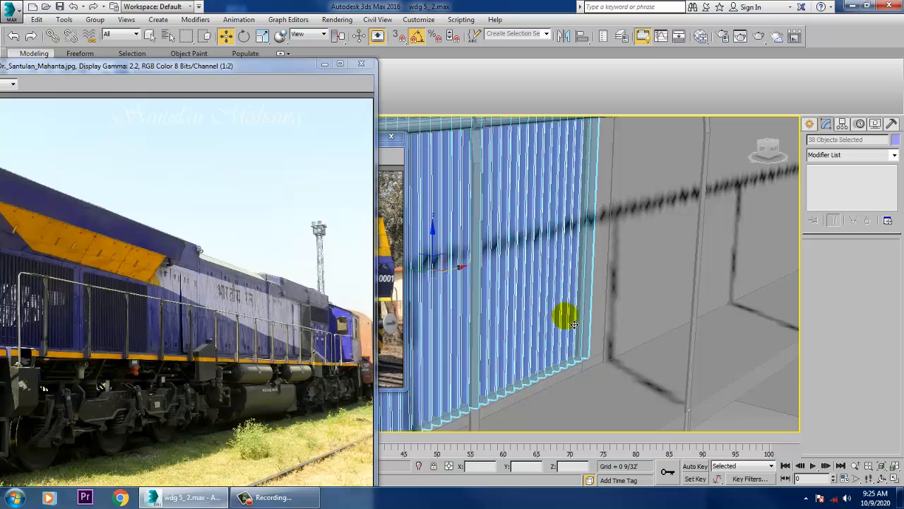
pyautogui.keyDown('alt'); pyautogui.moveTo(574, 324); pyautogui.dragTo(626, 320, button='middle'); pyautogui.keyUp('alt')
pyautogui.moveTo(534, 321)
pyautogui.keyDown('alt'); pyautogui.mouseDown(button='middle')
pyautogui.moveTo(683, 312)
pyautogui.moveTo(493, 291)
pyautogui.moveTo(654, 312)
pyautogui.mouseUp(button='middle'); pyautogui.keyUp('alt')
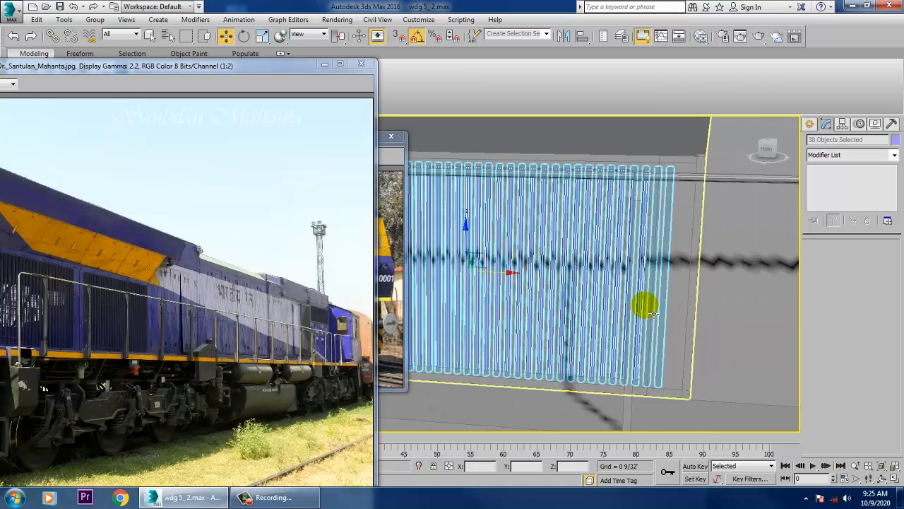
pyautogui.press('F3')
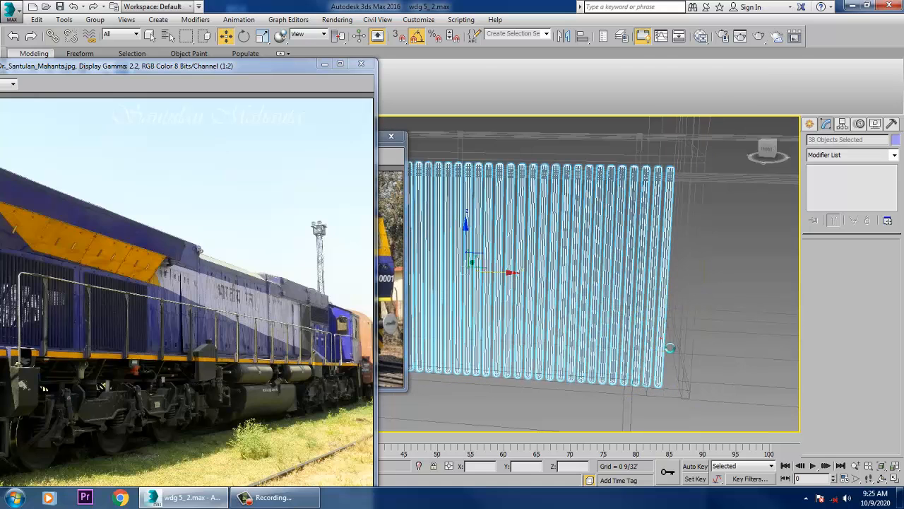
pyautogui.click(670, 347)
pyautogui.click(657, 345)
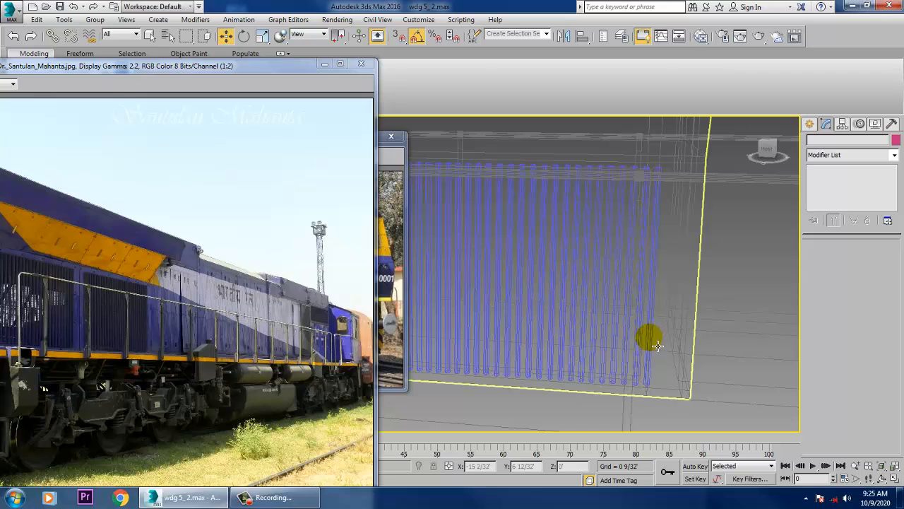
pyautogui.press('Delete')
pyautogui.click(644, 340)
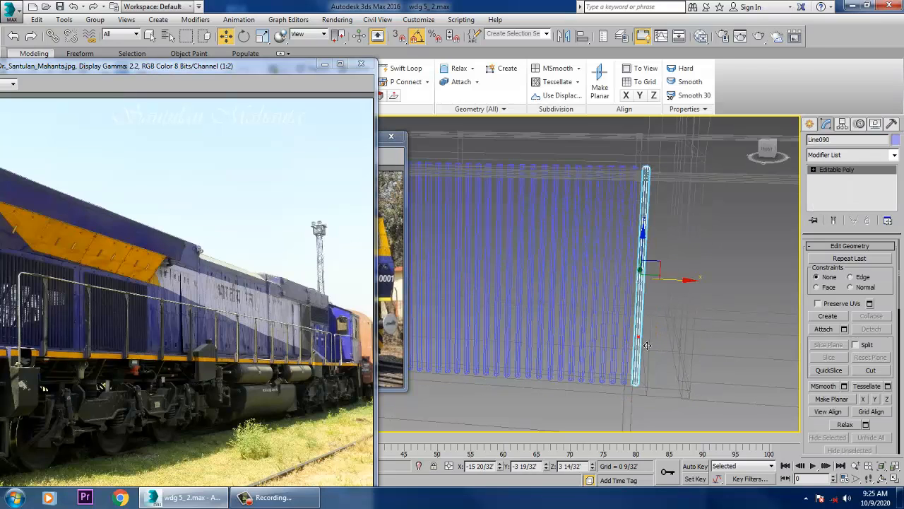
pyautogui.press('Delete')
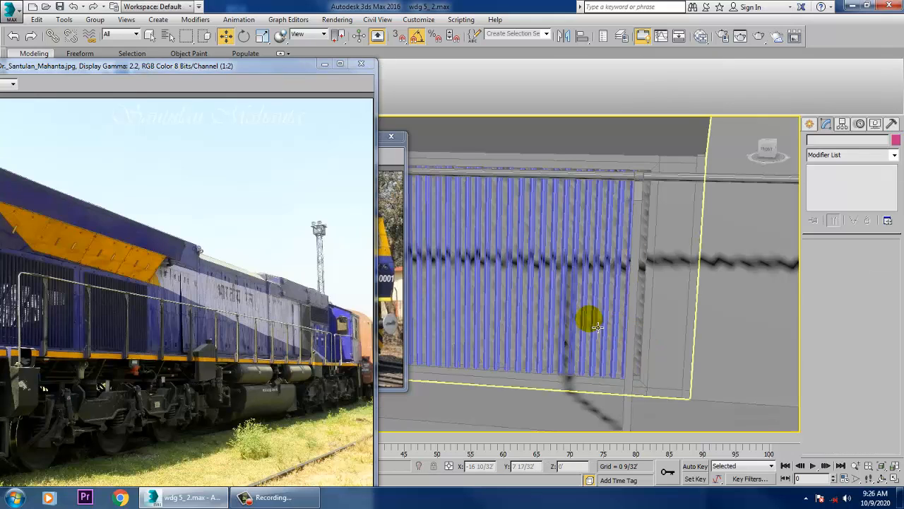
# Move the reference photo so the locomotive's front and side are in view, and select the footplate beneath the hood
pyautogui.scroll(-3, 597, 332)
pyautogui.scroll(-3, 601, 337)
pyautogui.keyDown('alt'); pyautogui.moveTo(607, 331); pyautogui.dragTo(373, 321, button='middle'); pyautogui.keyUp('alt')
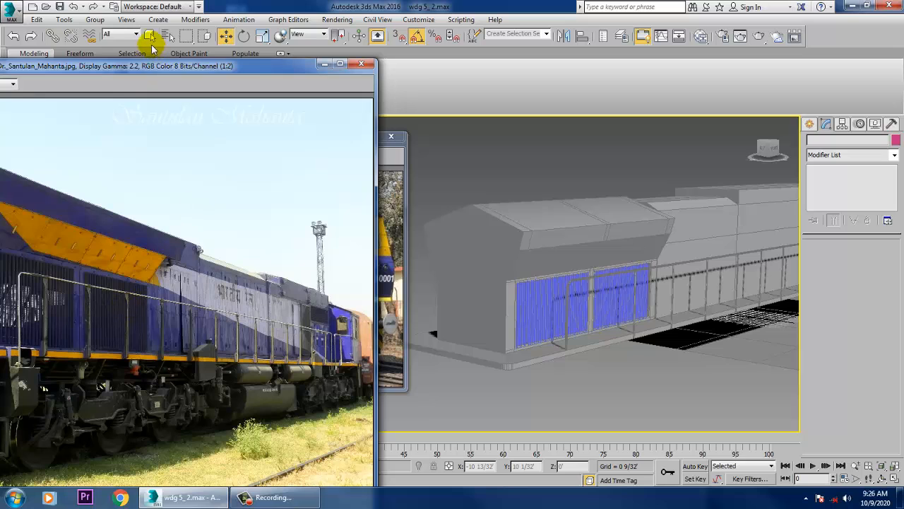
pyautogui.moveTo(142, 70); pyautogui.dragTo(322, 81)
pyautogui.moveTo(603, 255)
pyautogui.keyDown('alt'); pyautogui.mouseDown(button='middle')
pyautogui.moveTo(645, 312)
pyautogui.moveTo(756, 303)
pyautogui.moveTo(605, 273)
pyautogui.mouseUp(button='middle'); pyautogui.keyUp('alt')
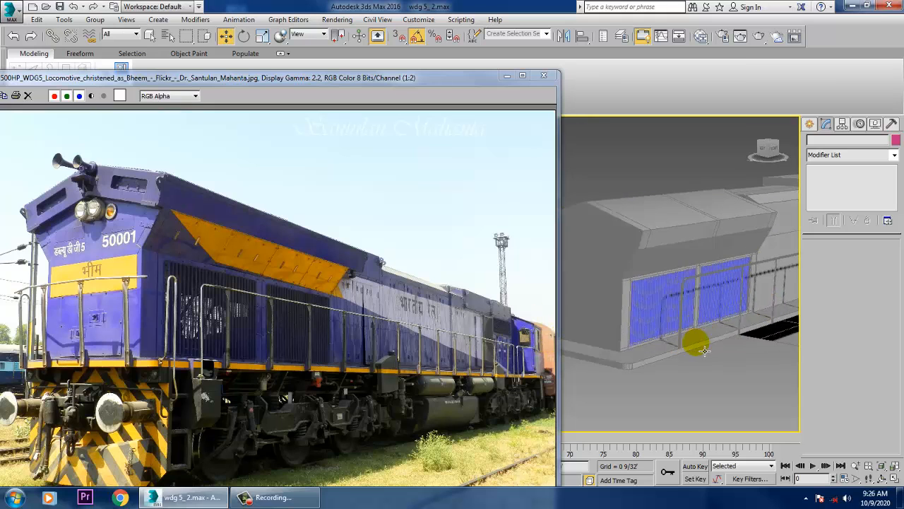
pyautogui.keyDown('alt'); pyautogui.moveTo(695, 343); pyautogui.dragTo(803, 218, button='middle'); pyautogui.keyUp('alt')
pyautogui.click(638, 386)
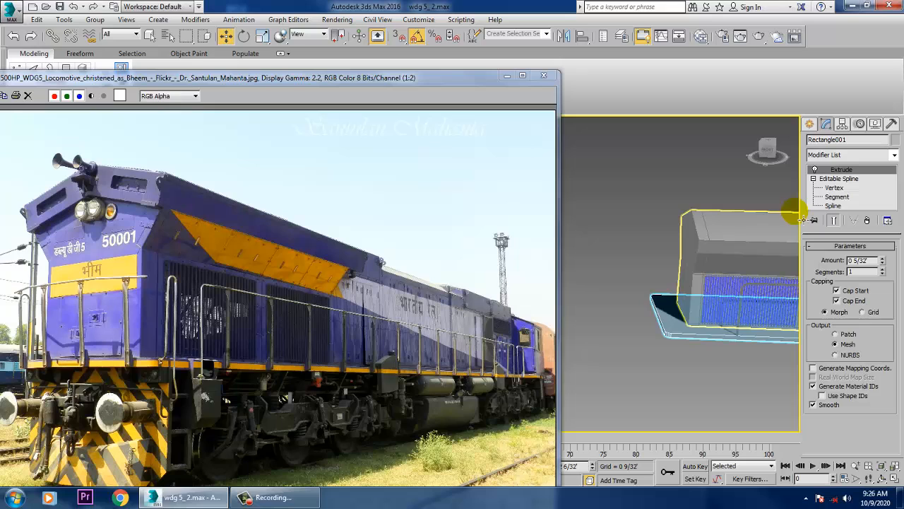
pyautogui.click(832, 188)
pyautogui.moveTo(700, 382); pyautogui.dragTo(700, 381)
pyautogui.moveTo(689, 302); pyautogui.dragTo(698, 308)
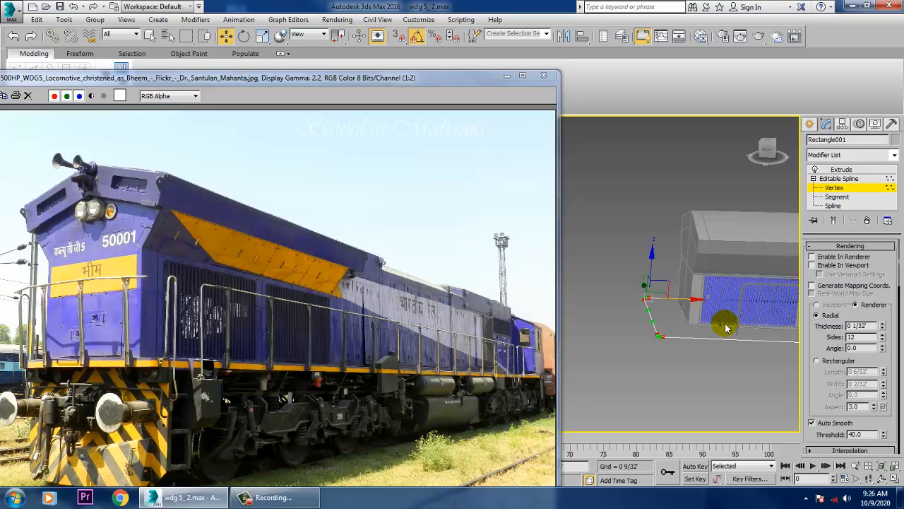
pyautogui.click(840, 179)
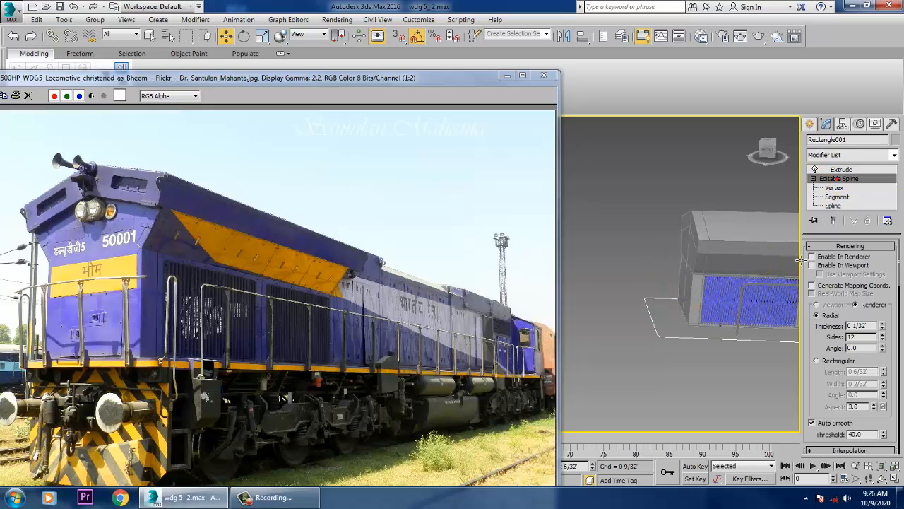
pyautogui.click(857, 169)
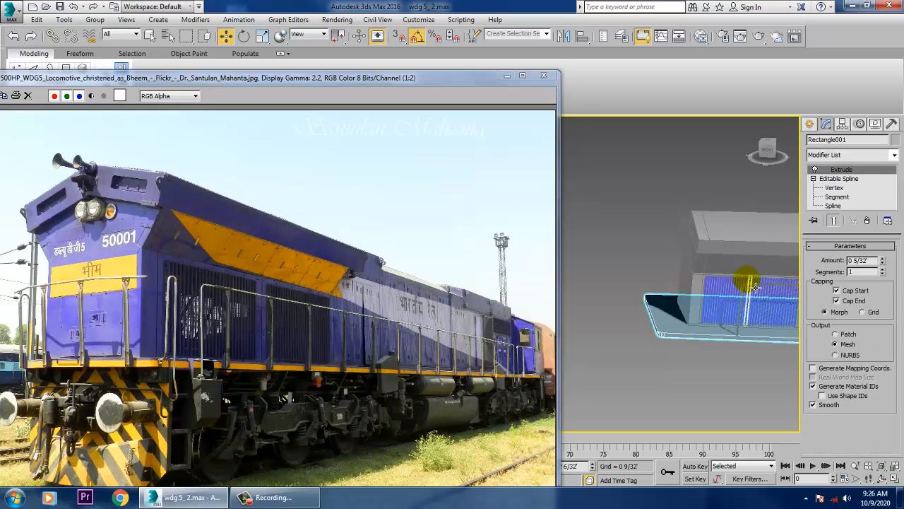
# Convert the extruded footplate to an Editable Poly
pyautogui.rightClick(666, 319)
pyautogui.moveTo(689, 424)
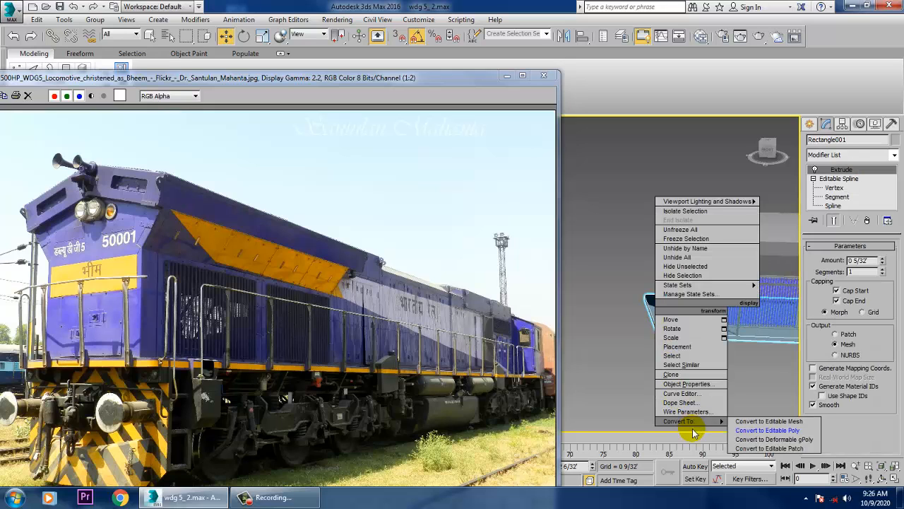
pyautogui.click(791, 429)
pyautogui.keyDown('alt'); pyautogui.moveTo(774, 334); pyautogui.dragTo(714, 297, button='middle'); pyautogui.keyUp('alt')
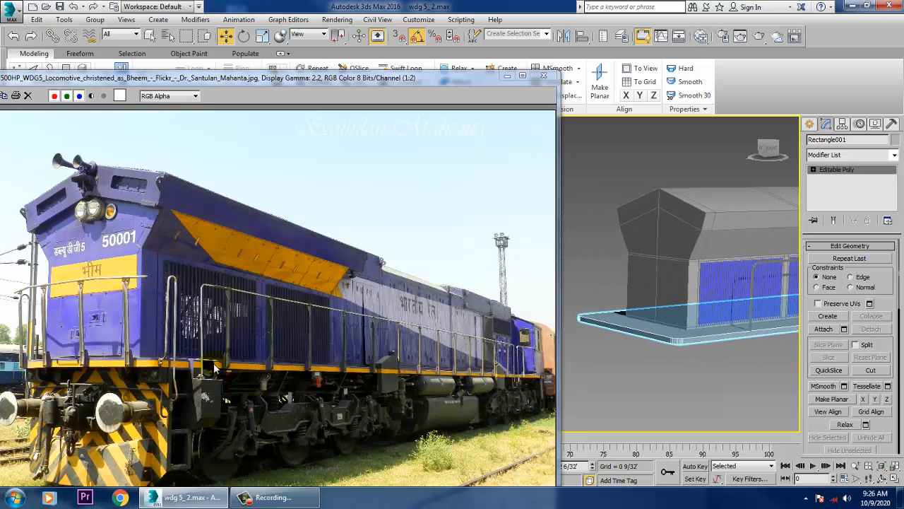
# Enlarge the reference photo to 1:1 around the side grilles and lower the bottom vertex of the handrail's front post along the Z axis
pyautogui.scroll(1, 173, 351)
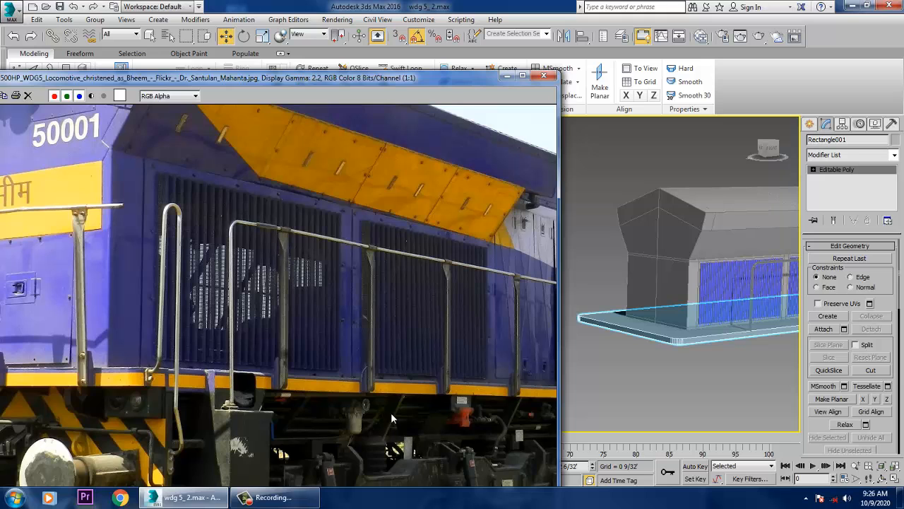
pyautogui.keyDown('alt'); pyautogui.moveTo(611, 376); pyautogui.dragTo(765, 317, button='middle'); pyautogui.keyUp('alt')
pyautogui.scroll(3, 616, 354)
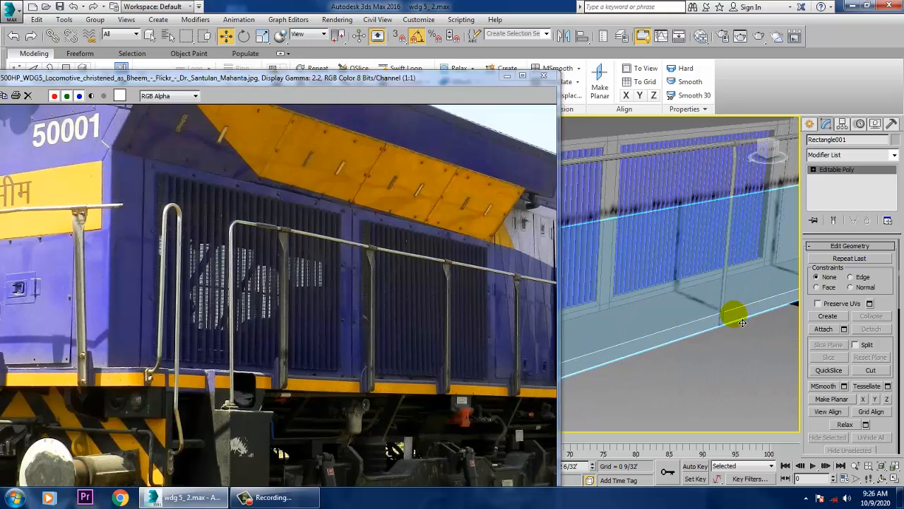
pyautogui.keyDown('alt'); pyautogui.moveTo(646, 308); pyautogui.dragTo(713, 319, button='middle'); pyautogui.keyUp('alt')
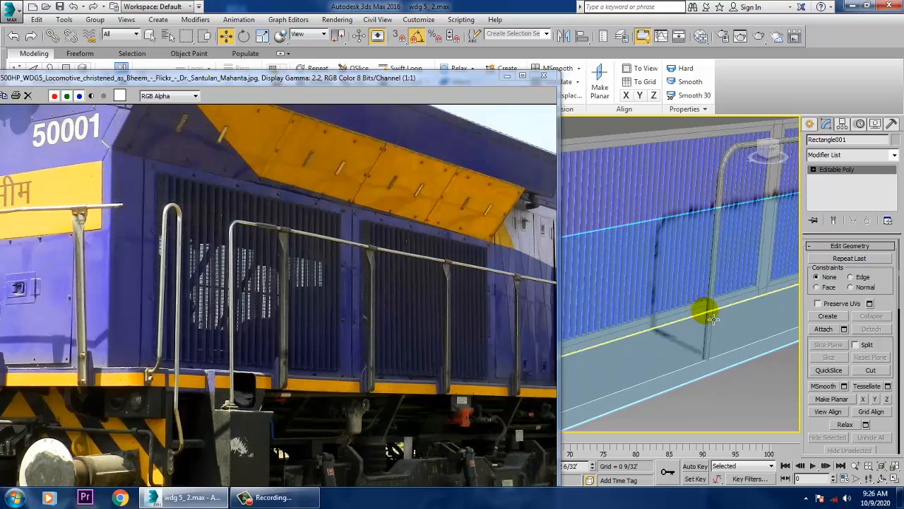
pyautogui.click(710, 314)
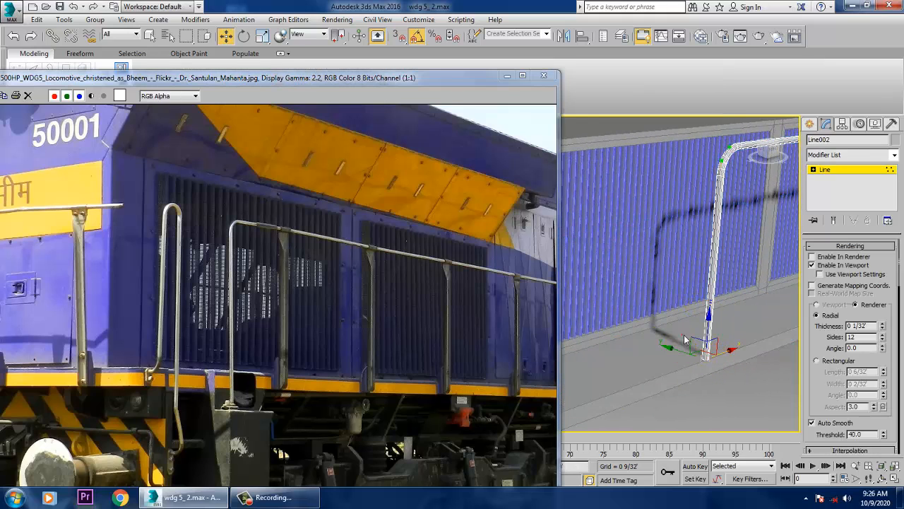
pyautogui.moveTo(715, 331); pyautogui.dragTo(718, 345)
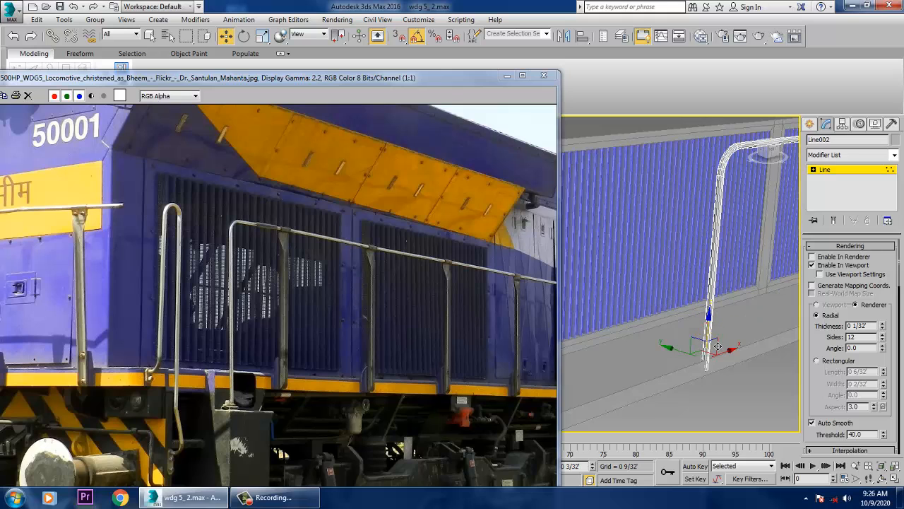
# Shift the handrail's front post along the X axis toward the hood's front end and finish vertex editing
pyautogui.scroll(-3, 719, 363)
pyautogui.keyDown('alt'); pyautogui.moveTo(713, 359); pyautogui.dragTo(690, 358, button='middle'); pyautogui.keyUp('alt')
pyautogui.moveTo(716, 413); pyautogui.dragTo(716, 413)
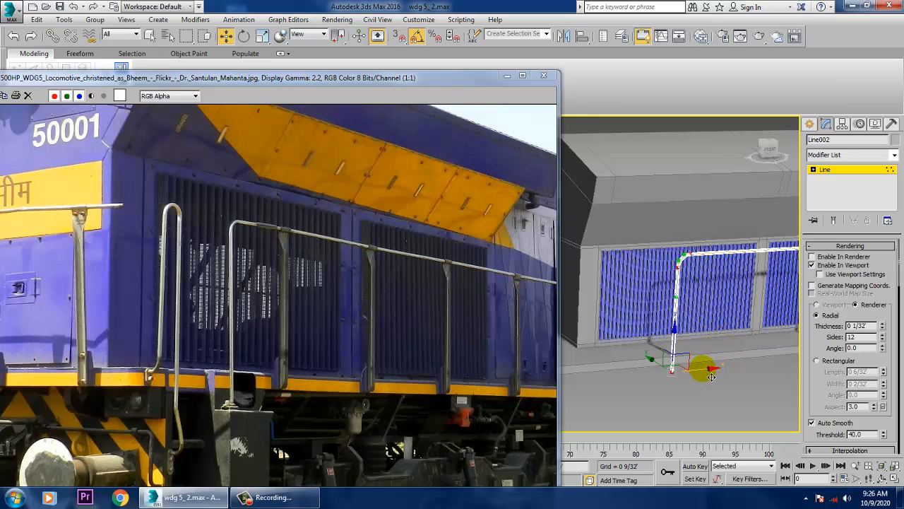
pyautogui.moveTo(711, 376)
pyautogui.mouseDown()
pyautogui.moveTo(684, 376)
pyautogui.moveTo(697, 374)
pyautogui.mouseUp()
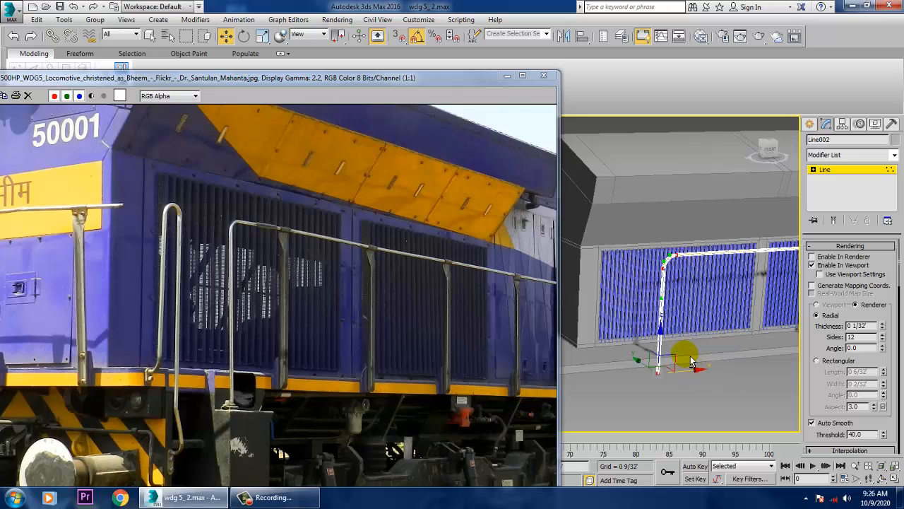
pyautogui.moveTo(692, 361)
pyautogui.keyDown('alt'); pyautogui.mouseDown(button='middle')
pyautogui.moveTo(664, 356)
pyautogui.moveTo(696, 353)
pyautogui.moveTo(676, 360)
pyautogui.mouseUp(button='middle'); pyautogui.keyUp('alt')
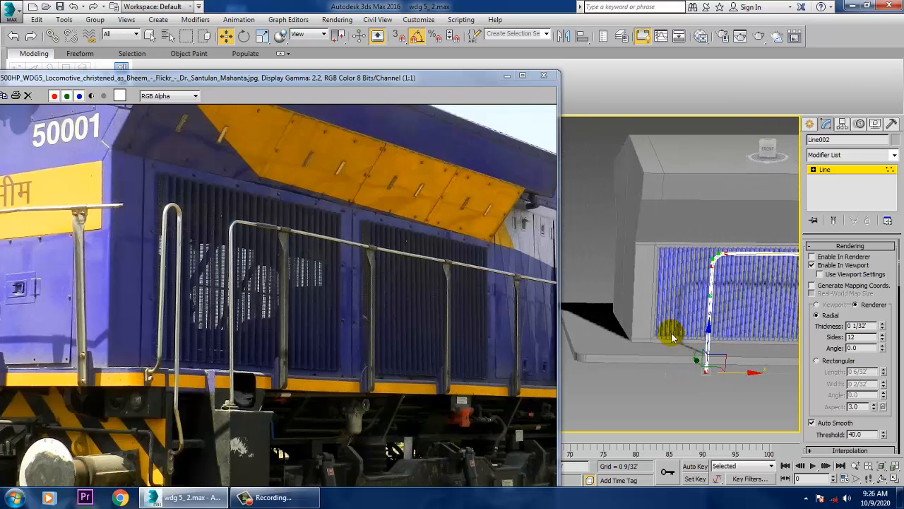
pyautogui.click(848, 172)
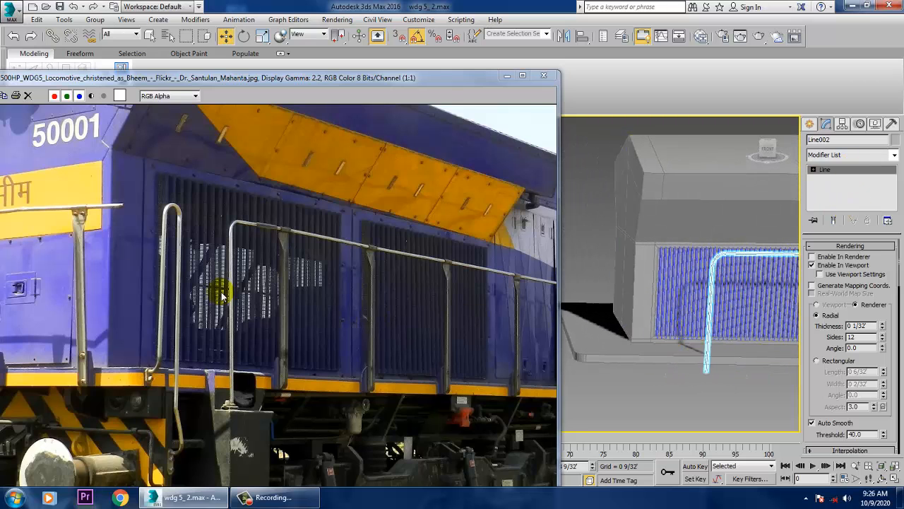
# Bring the front-end railings into view in the reference photo and move its window aside to uncover the viewports
pyautogui.moveTo(150, 251); pyautogui.dragTo(327, 251, button='middle')
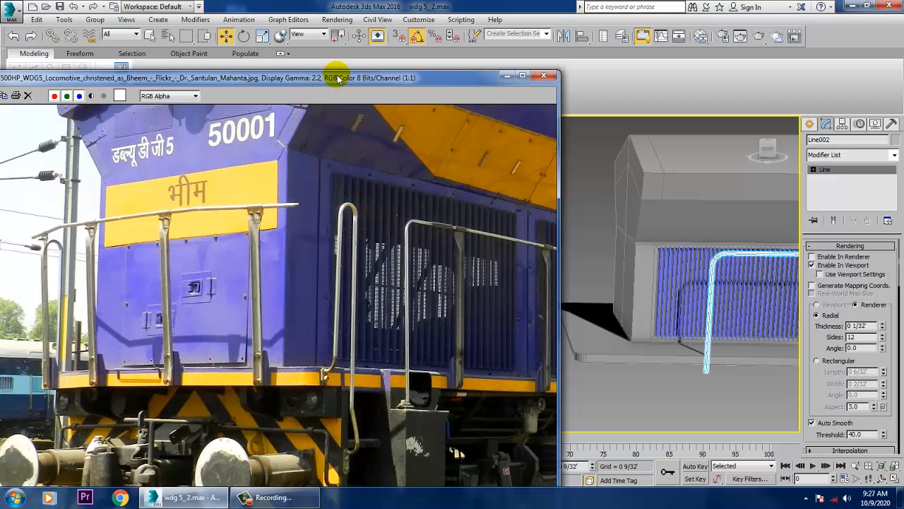
pyautogui.moveTo(338, 78); pyautogui.dragTo(231, 79)
pyautogui.click(566, 226)
pyautogui.hotkey('alt', 'w')
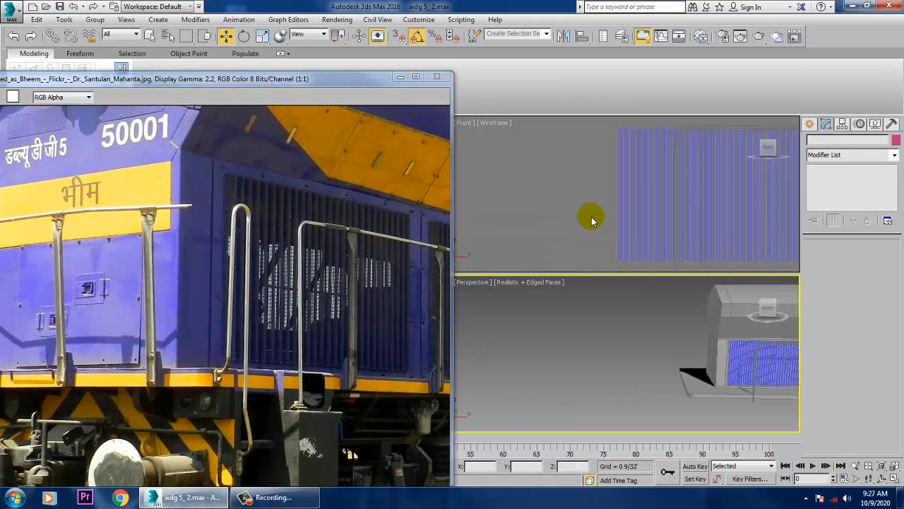
pyautogui.moveTo(591, 218); pyautogui.dragTo(578, 212, button='middle')
pyautogui.moveTo(339, 75); pyautogui.dragTo(174, 75)
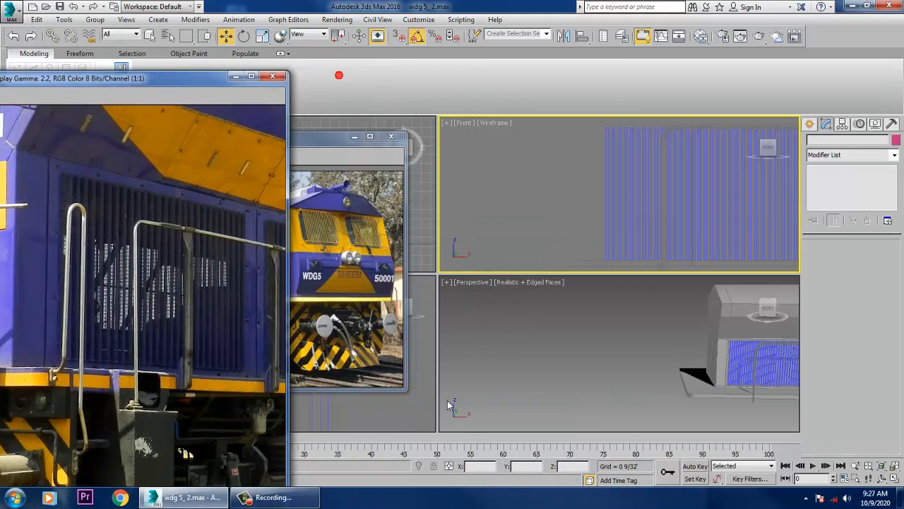
pyautogui.click(418, 412)
pyautogui.press('l')
pyautogui.hotkey('alt', 'w')
pyautogui.moveTo(550, 331); pyautogui.dragTo(657, 303, button='middle')
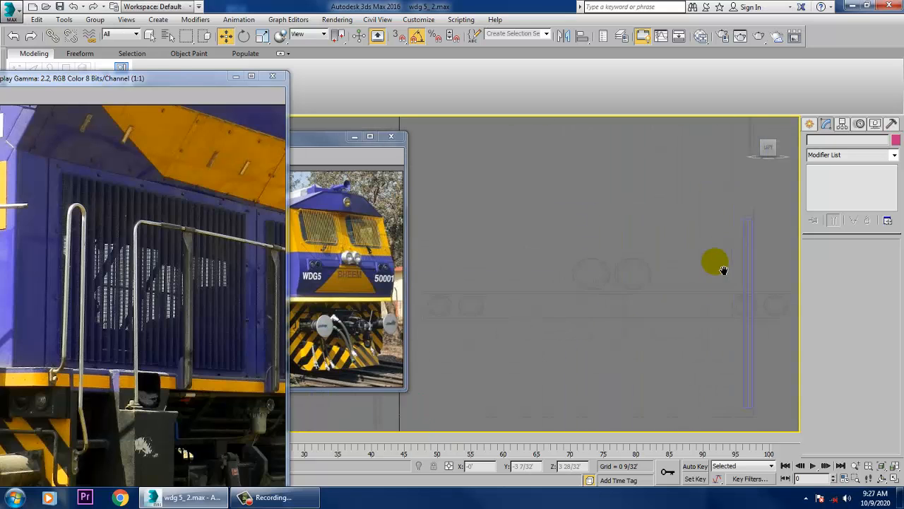
pyautogui.scroll(-4, 659, 262)
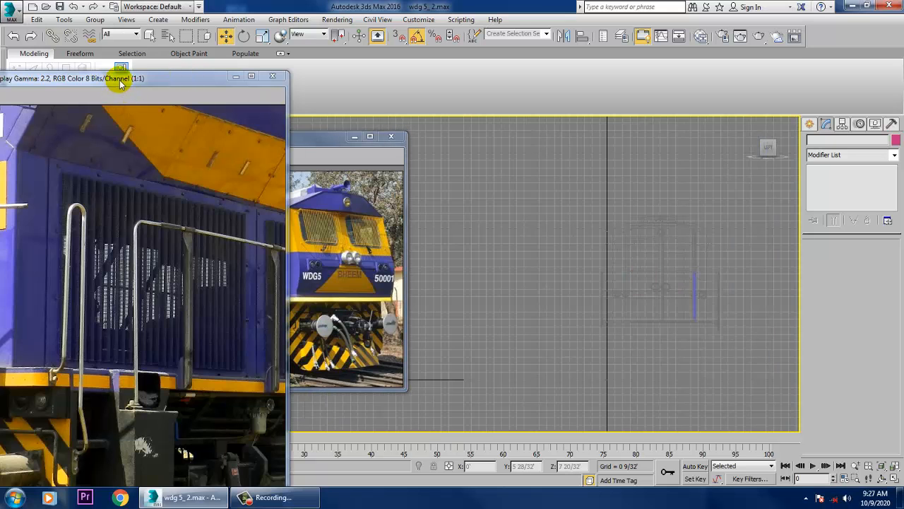
pyautogui.moveTo(120, 83); pyautogui.dragTo(373, 66)
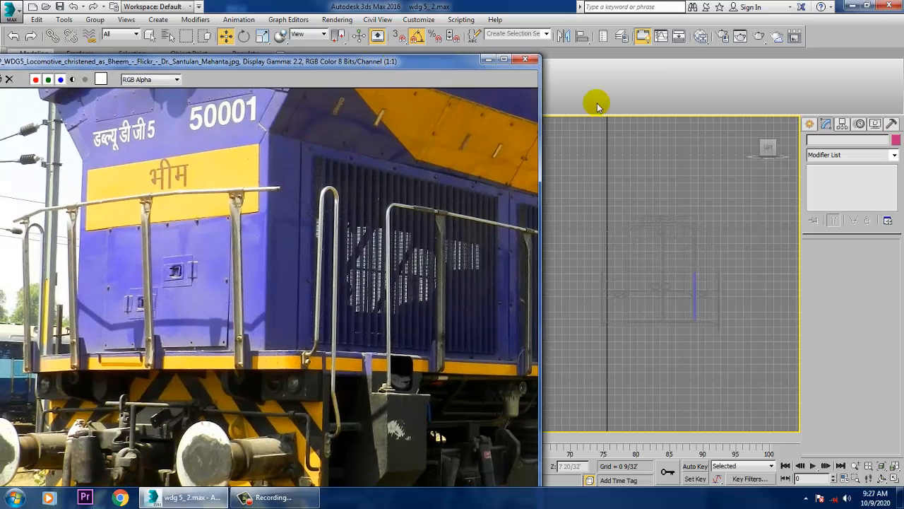
pyautogui.click(816, 124)
pyautogui.click(831, 204)
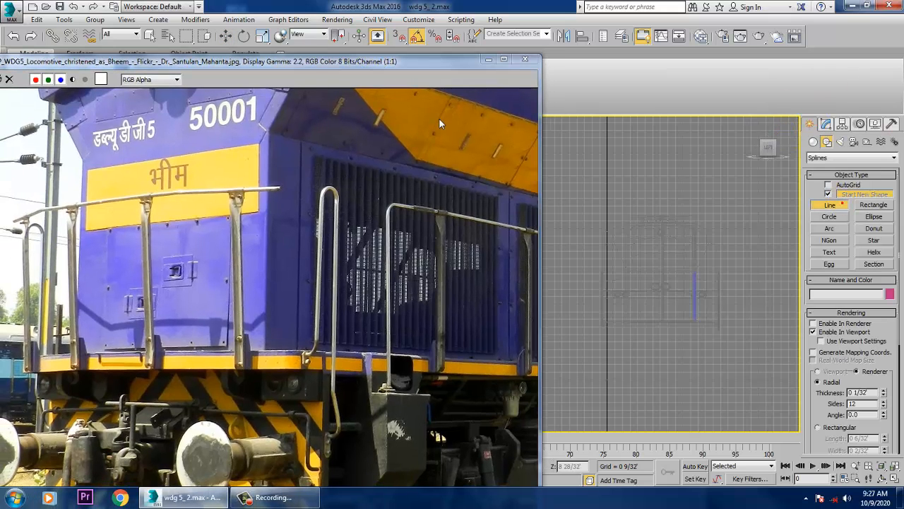
# Maximize the top view around the hood's front end and footplate, keeping the reference photo beside it
pyautogui.moveTo(373, 62); pyautogui.dragTo(272, 92)
pyautogui.moveTo(509, 233); pyautogui.dragTo(534, 263)
pyautogui.hotkey('alt', 'w')
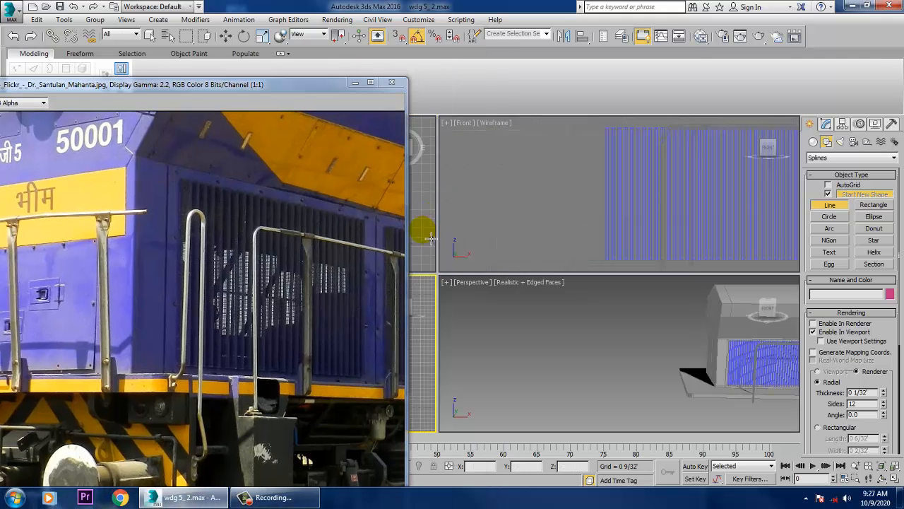
pyautogui.hotkey('alt', 'w')
pyautogui.scroll(-3, 535, 241)
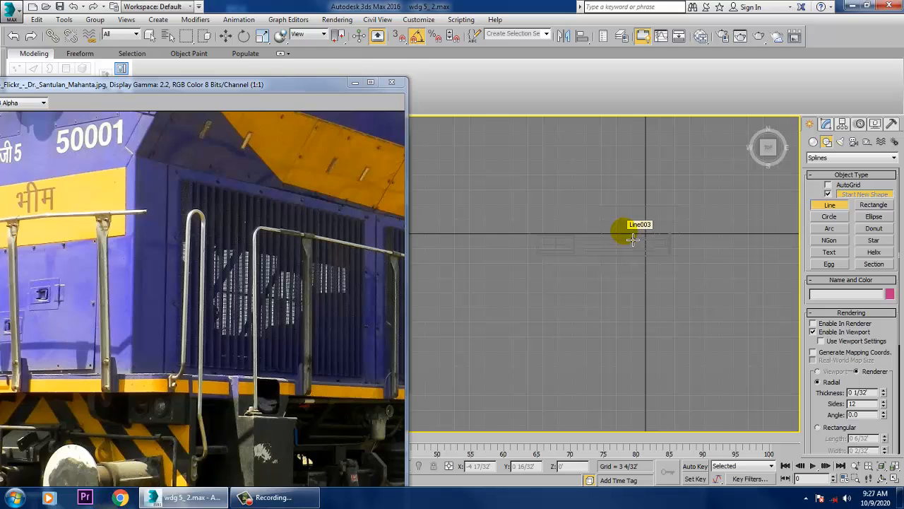
pyautogui.scroll(5, 632, 240)
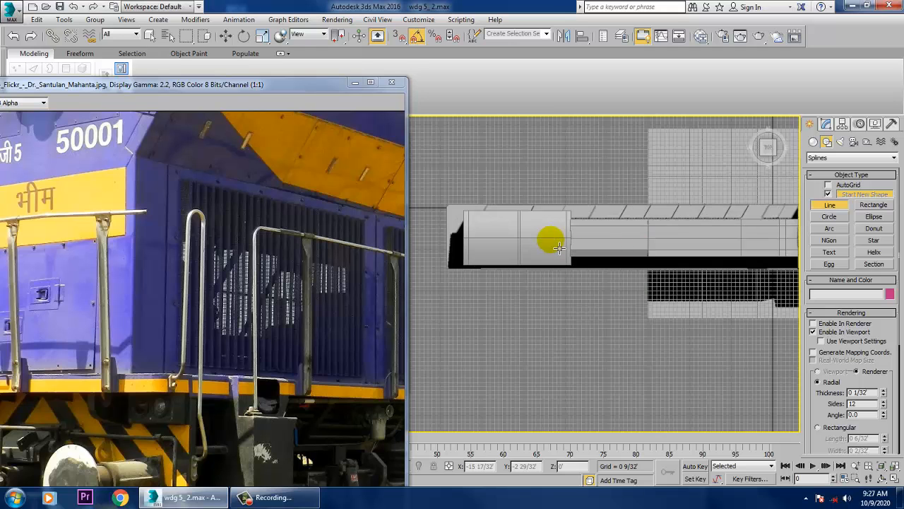
pyautogui.moveTo(559, 247); pyautogui.dragTo(794, 246, button='middle')
pyautogui.scroll(3, 610, 246)
pyautogui.moveTo(588, 241); pyautogui.dragTo(623, 244, button='middle')
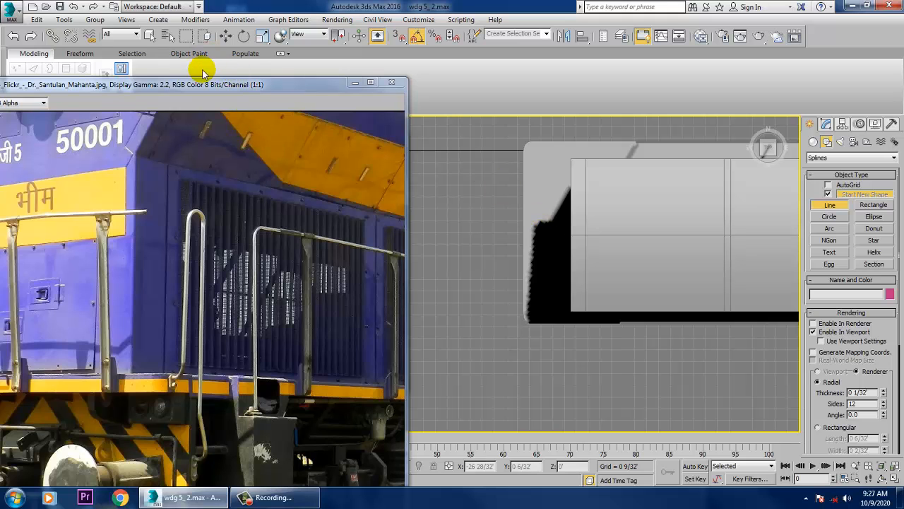
pyautogui.moveTo(688, 233); pyautogui.dragTo(551, 188, button='middle')
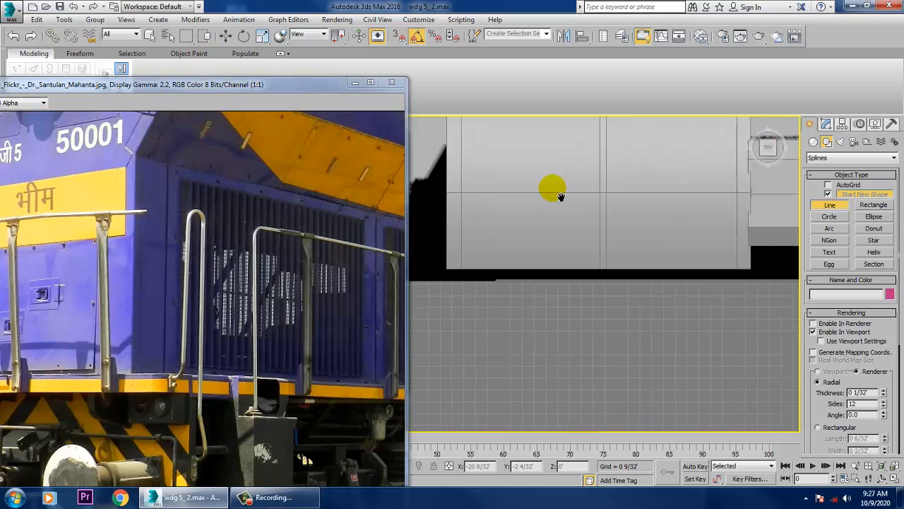
# Select all the locomotive's parts together in the top view
pyautogui.press('w')
pyautogui.scroll(-5, 601, 245)
pyautogui.moveTo(601, 245); pyautogui.dragTo(597, 244, button='middle')
pyautogui.click(597, 244)
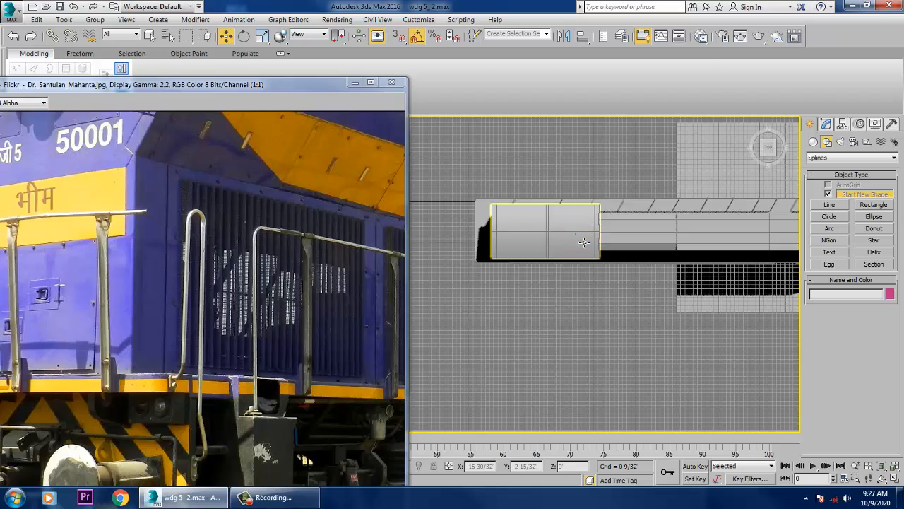
pyautogui.scroll(4, 599, 241)
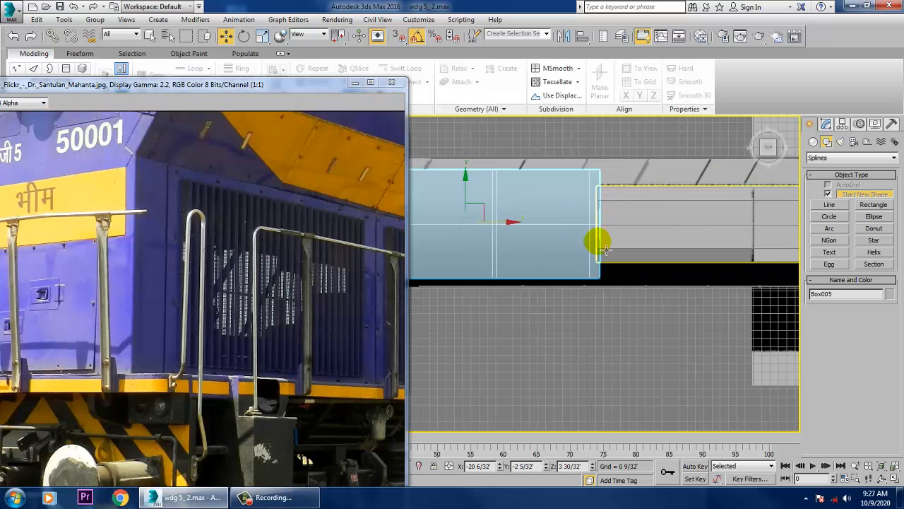
pyautogui.scroll(-4, 599, 241)
pyautogui.moveTo(632, 254); pyautogui.dragTo(556, 304, button='middle')
pyautogui.scroll(-2, 575, 288)
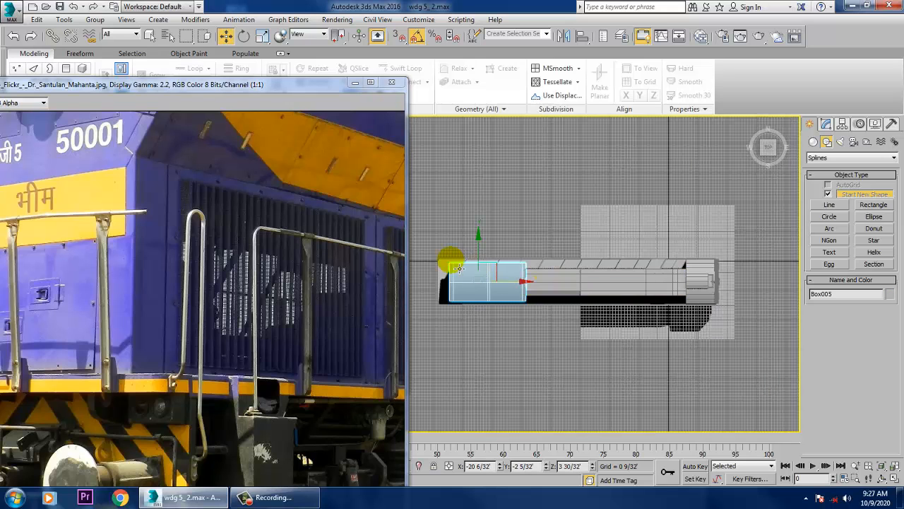
pyautogui.moveTo(420, 274); pyautogui.dragTo(573, 290)
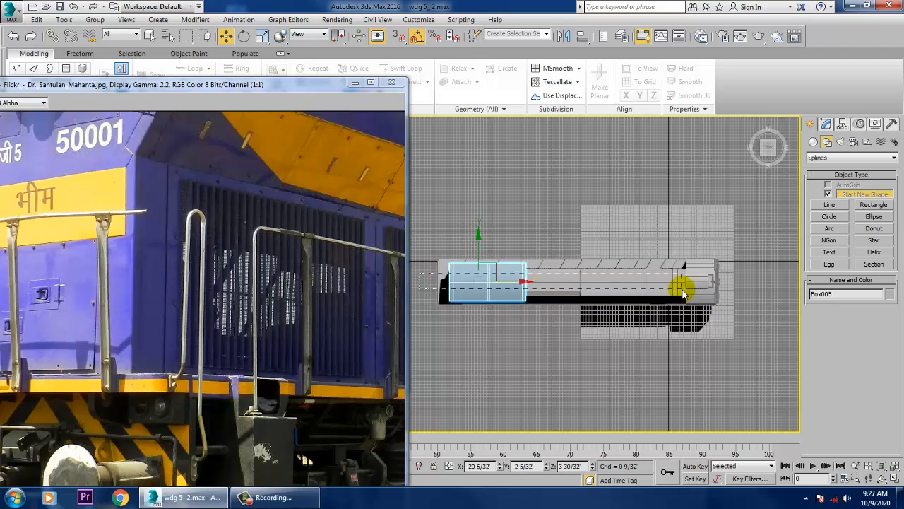
pyautogui.moveTo(689, 316); pyautogui.dragTo(666, 317)
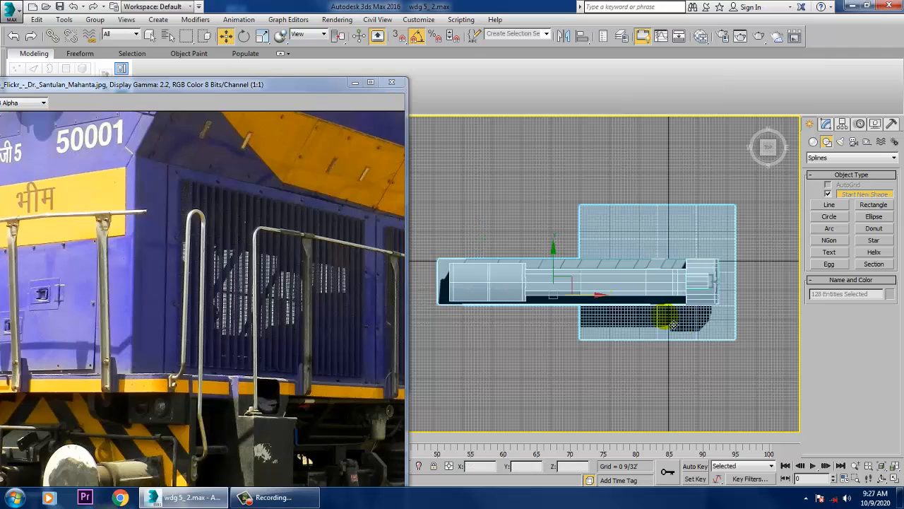
# Remove the footplate, the large background planes and the small parts along the footplate's lower edge from the selection
pyautogui.scroll(2, 499, 317)
pyautogui.moveTo(438, 365); pyautogui.dragTo(459, 367, button='middle')
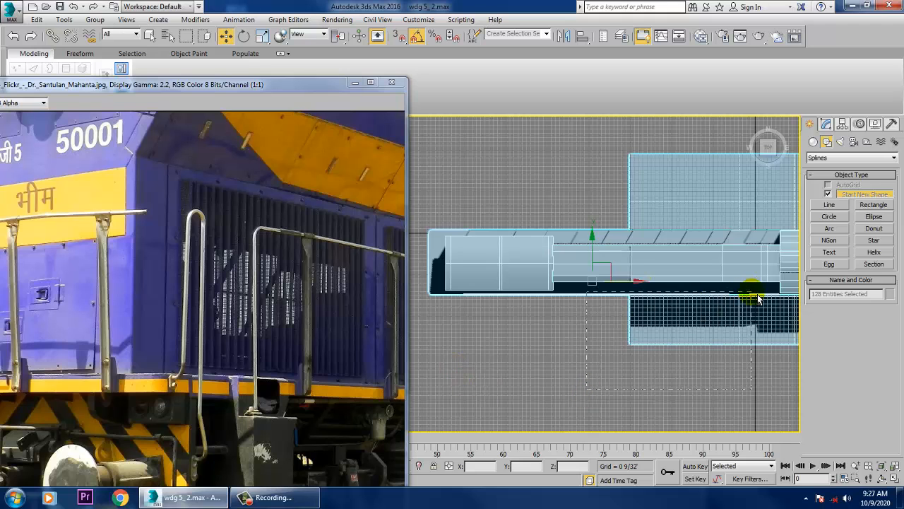
pyautogui.keyDown('alt'); pyautogui.moveTo(757, 295); pyautogui.dragTo(758, 295); pyautogui.keyUp('alt')
pyautogui.moveTo(758, 295); pyautogui.dragTo(644, 310, button='middle')
pyautogui.keyDown('alt'); pyautogui.moveTo(756, 222); pyautogui.dragTo(673, 330); pyautogui.keyUp('alt')
pyautogui.moveTo(551, 271); pyautogui.dragTo(623, 270, button='middle')
pyautogui.scroll(2, 606, 281)
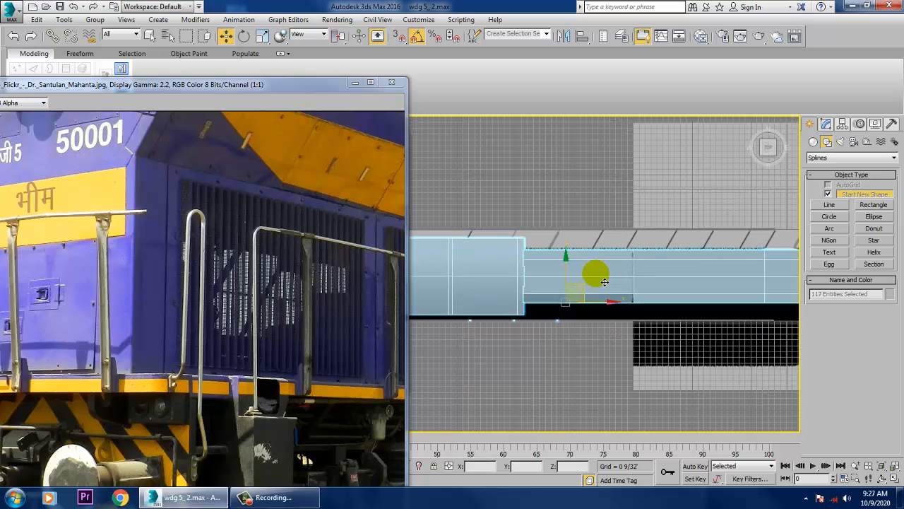
pyautogui.keyDown('alt'); pyautogui.moveTo(438, 349); pyautogui.dragTo(510, 344); pyautogui.keyUp('alt')
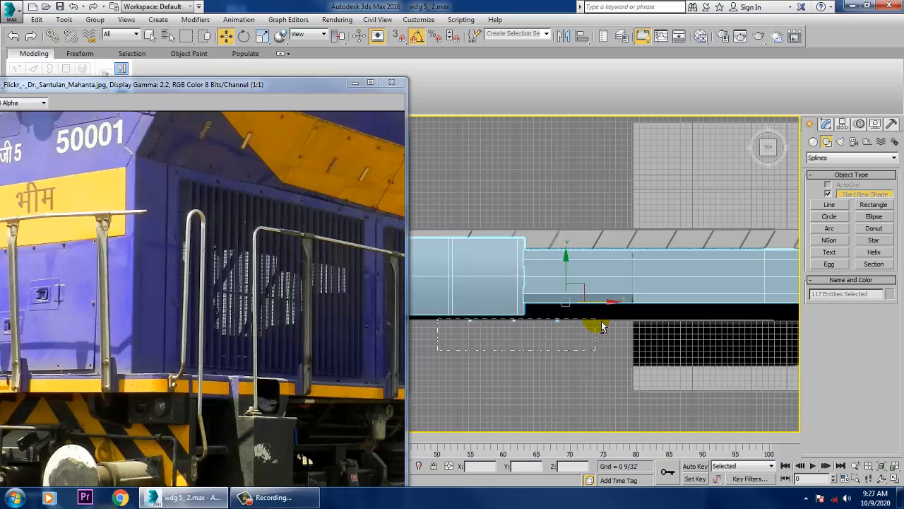
pyautogui.keyDown('alt'); pyautogui.moveTo(601, 327); pyautogui.dragTo(602, 326); pyautogui.keyUp('alt')
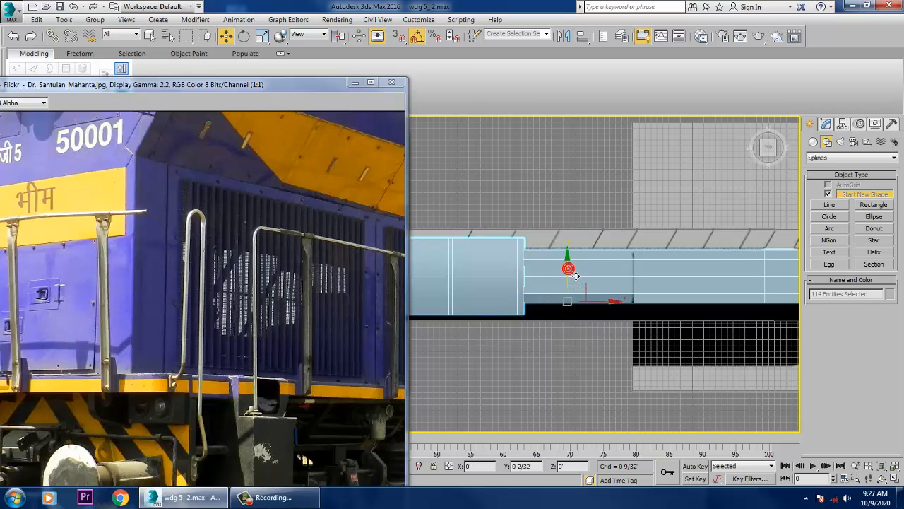
# Move the selected hood and body parts slightly along the Y axis to centre them on the footplate, and deselect them
pyautogui.moveTo(576, 275); pyautogui.dragTo(575, 274)
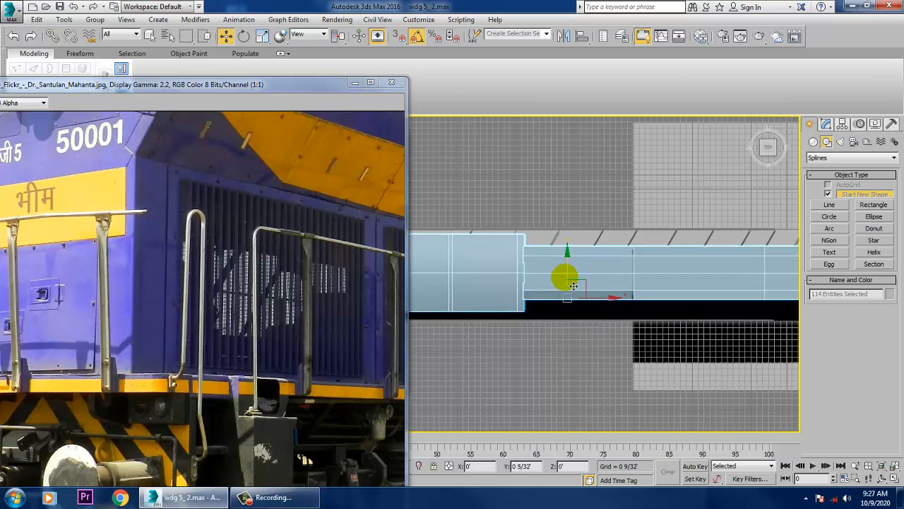
pyautogui.moveTo(573, 274); pyautogui.dragTo(712, 259, button='middle')
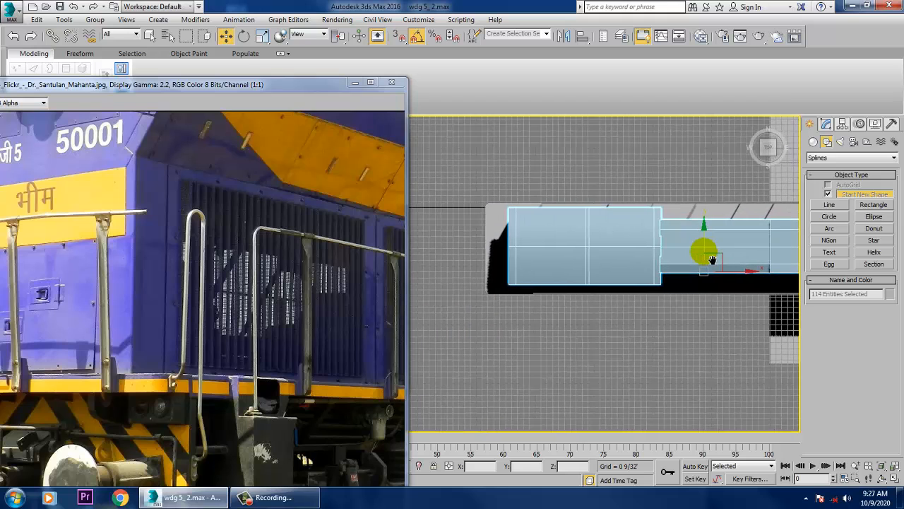
pyautogui.click(595, 171)
# Draw the front handrail as a Line in the top view, following the footplate's front edge with angled ends
pyautogui.click(830, 204)
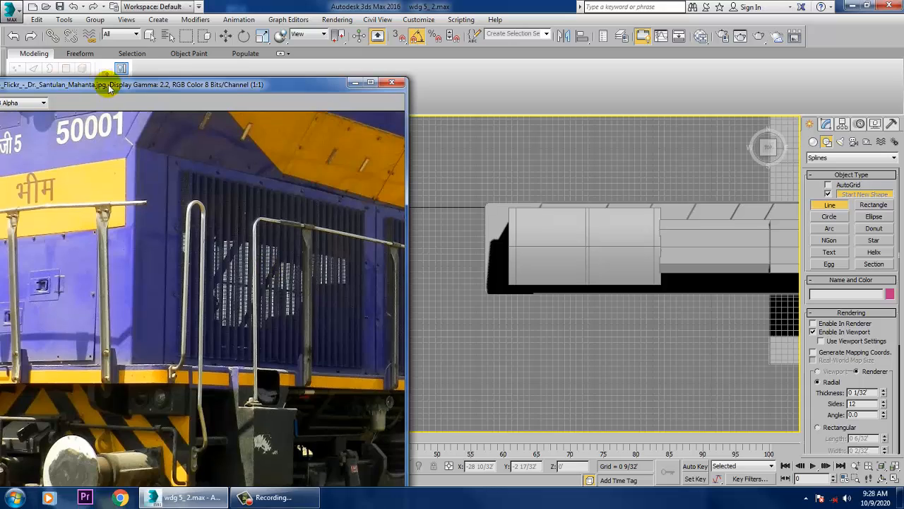
pyautogui.moveTo(115, 84); pyautogui.dragTo(182, 88)
pyautogui.moveTo(548, 245)
pyautogui.mouseDown(button='middle')
pyautogui.moveTo(612, 251)
pyautogui.moveTo(599, 241)
pyautogui.mouseUp(button='middle')
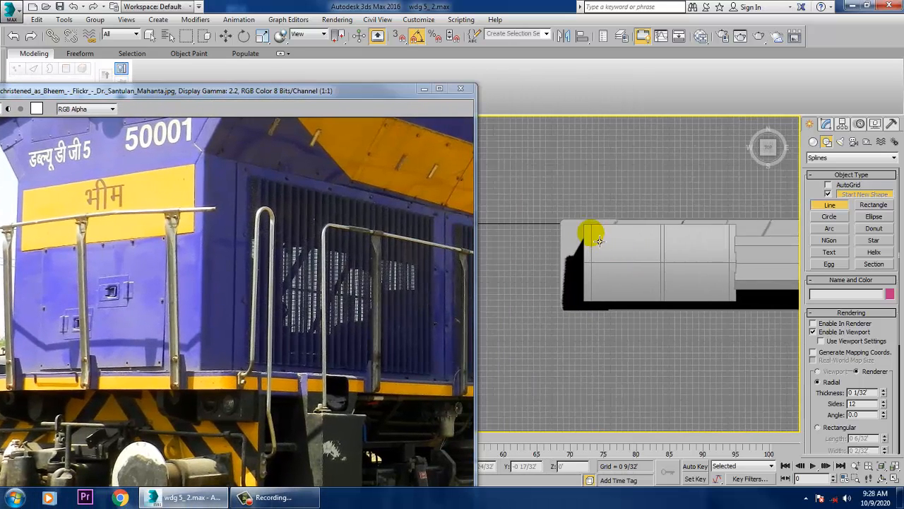
pyautogui.click(562, 248)
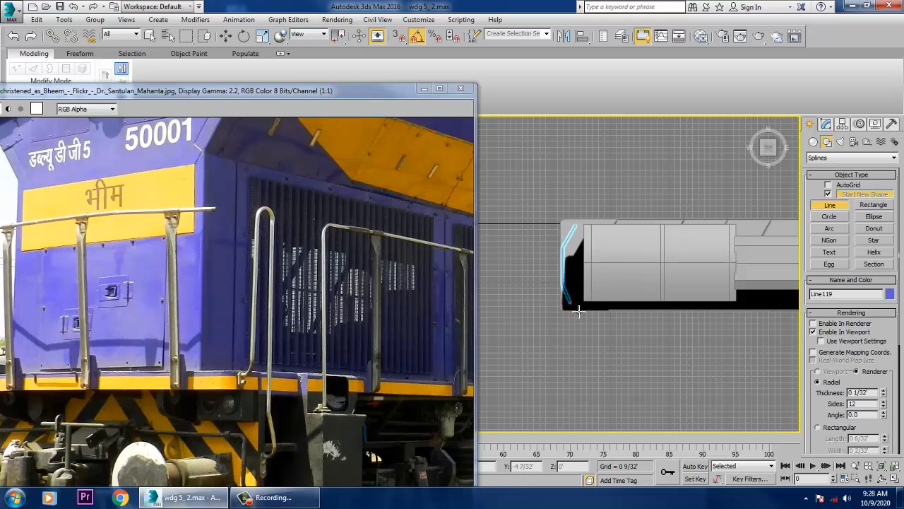
pyautogui.rightClick(673, 345)
# Raise the front handrail line along the Z axis to about 4 8/32', level with the side handrail
pyautogui.hotkey('alt', 'w')
pyautogui.rightClick(670, 342)
pyautogui.press('z')
pyautogui.hotkey('alt', 'w')
pyautogui.scroll(-5, 661, 322)
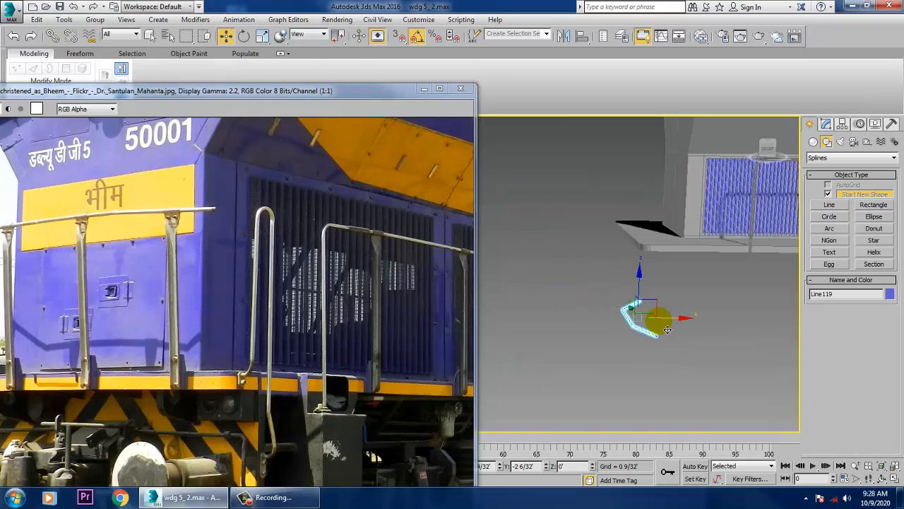
pyautogui.moveTo(0, 0); pyautogui.dragTo(0, 0)
pyautogui.keyDown('alt'); pyautogui.moveTo(678, 332); pyautogui.dragTo(660, 384, button='middle'); pyautogui.keyUp('alt')
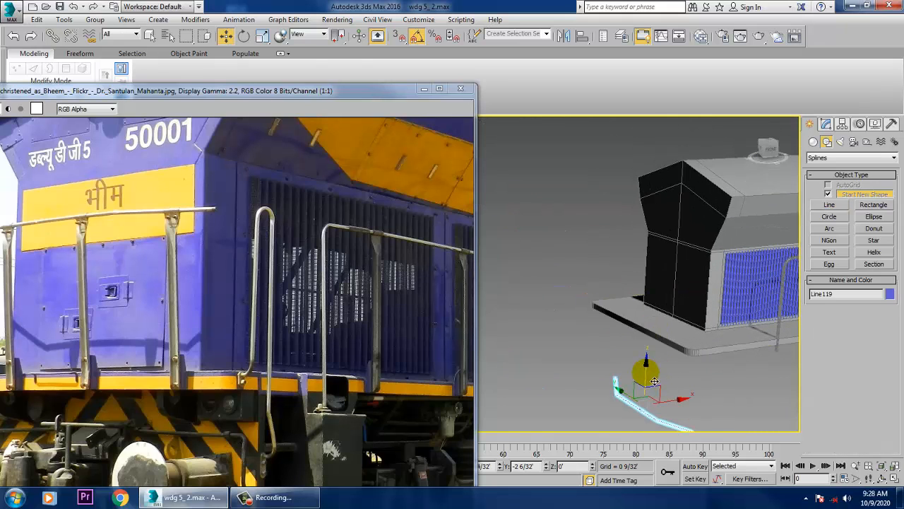
pyautogui.moveTo(647, 371); pyautogui.dragTo(644, 226)
pyautogui.moveTo(673, 273)
pyautogui.keyDown('alt'); pyautogui.mouseDown(button='middle')
pyautogui.moveTo(728, 281)
pyautogui.moveTo(650, 264)
pyautogui.moveTo(678, 261)
pyautogui.moveTo(668, 269)
pyautogui.mouseUp(button='middle'); pyautogui.keyUp('alt')
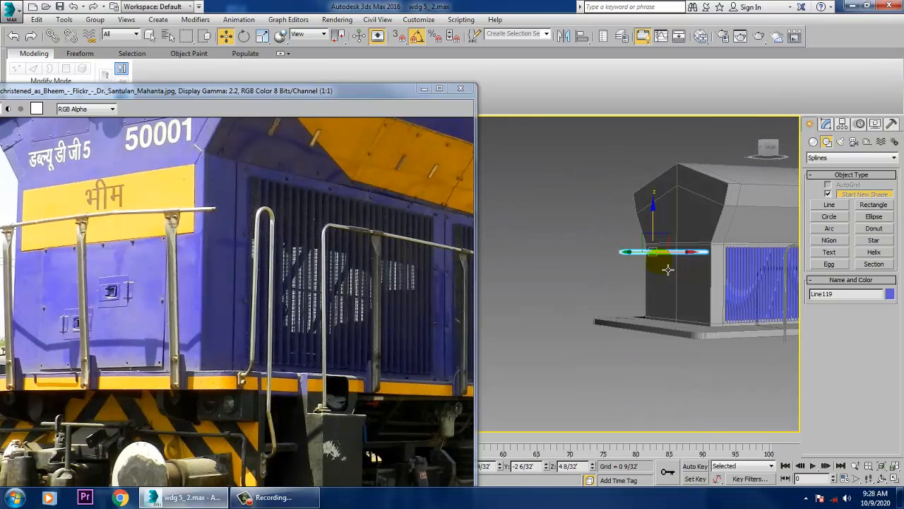
# Reduce the front handrail line's radial thickness to about 0 1/32', matching the side handrail's thickness setting
pyautogui.moveTo(730, 232); pyautogui.dragTo(641, 238, button='middle')
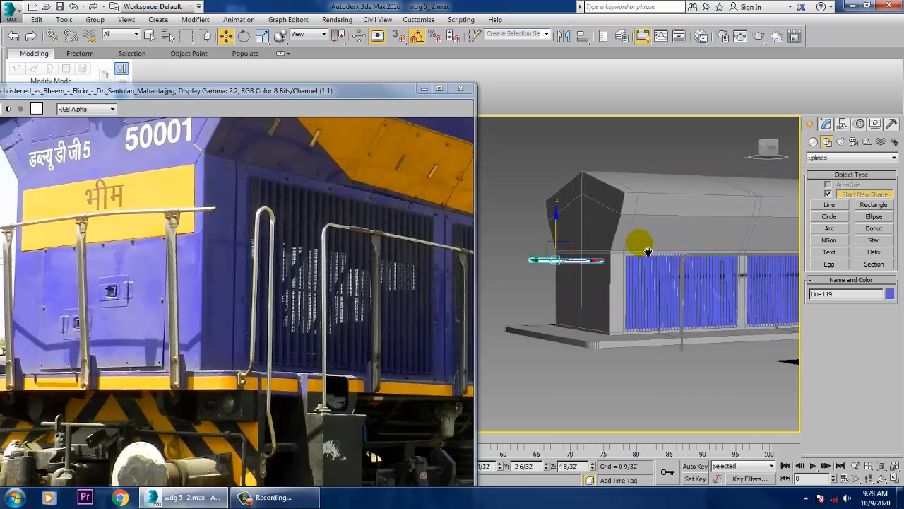
pyautogui.click(694, 278)
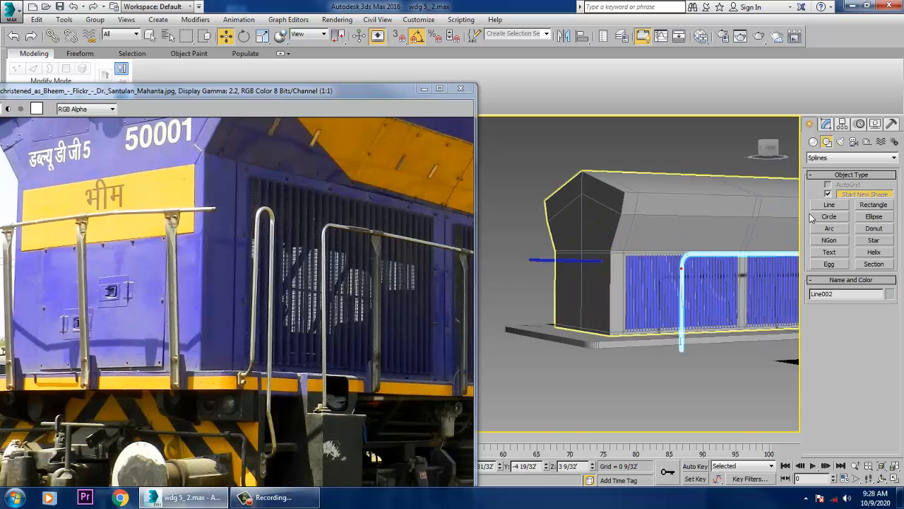
pyautogui.click(826, 124)
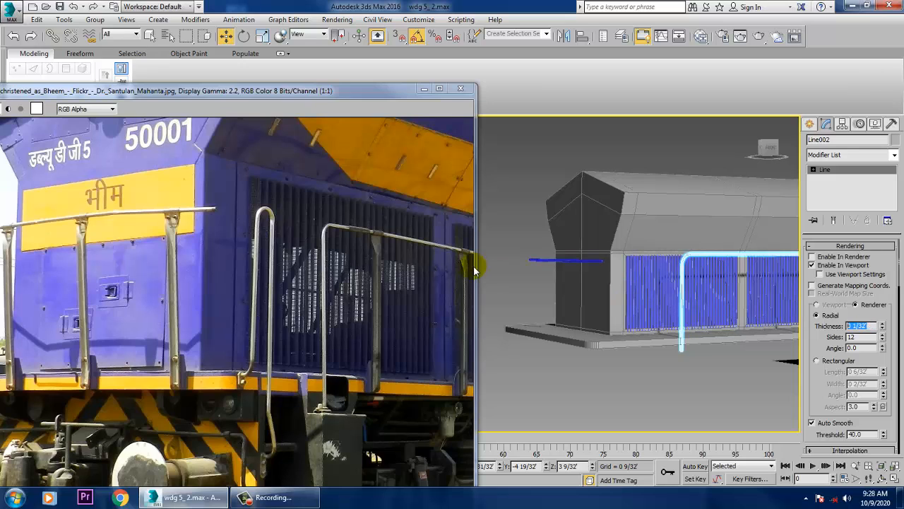
pyautogui.click(581, 263)
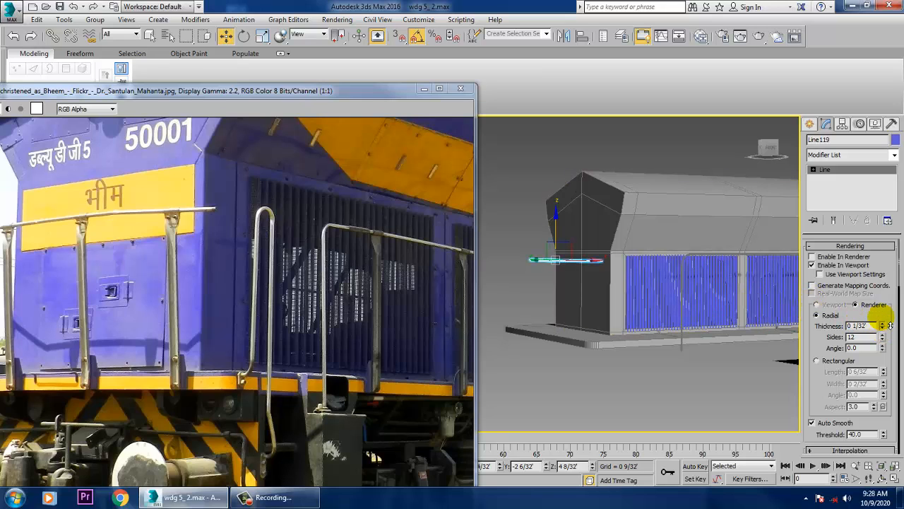
pyautogui.press('z')
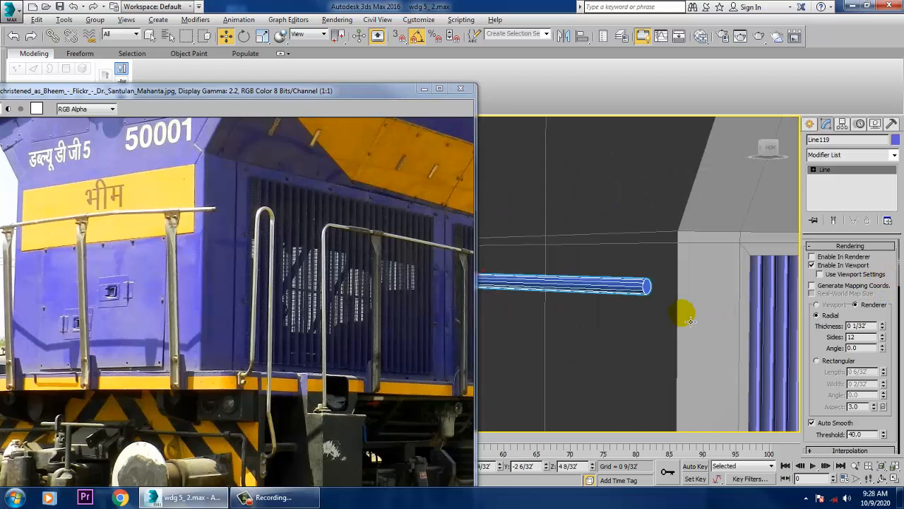
pyautogui.keyDown('alt'); pyautogui.moveTo(693, 321); pyautogui.dragTo(709, 325, button='middle'); pyautogui.keyUp('alt')
pyautogui.scroll(-1, 708, 327)
pyautogui.scroll(-5, 706, 326)
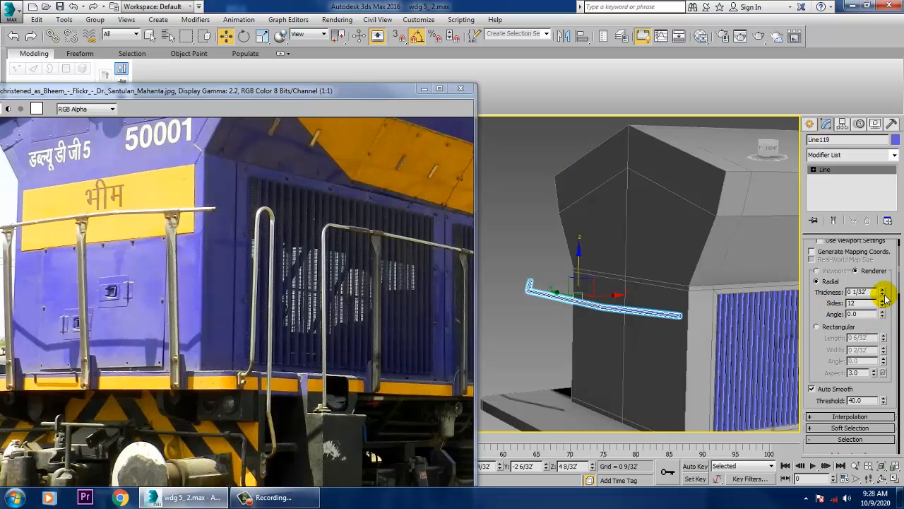
pyautogui.moveTo(884, 296); pyautogui.dragTo(899, 343)
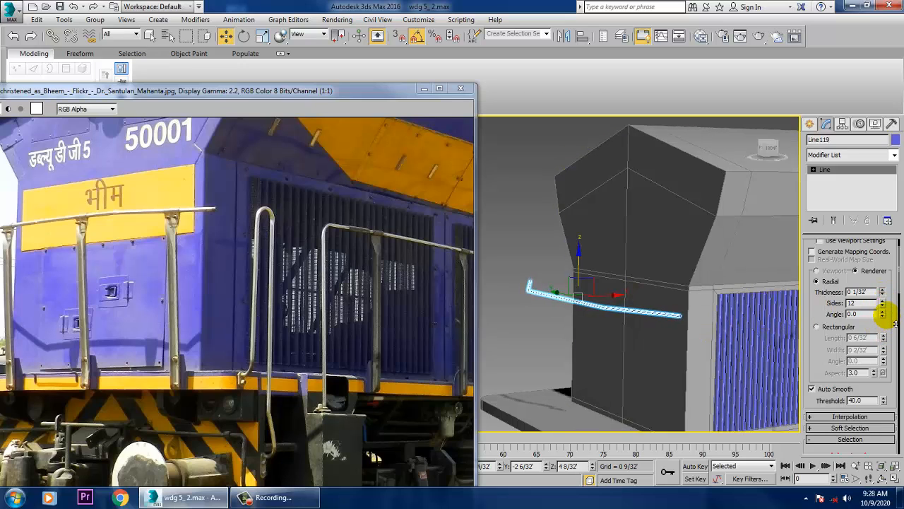
pyautogui.moveTo(715, 330); pyautogui.dragTo(716, 298, button='middle')
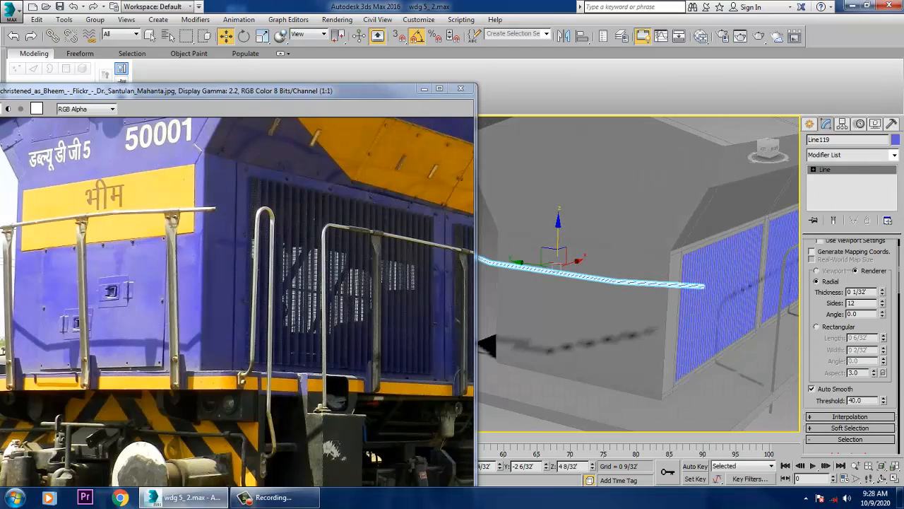
# Raise the front handrail line in the front view to about Z 4 13/32', level with the side handrail's top bar
pyautogui.hotkey('alt', 'w')
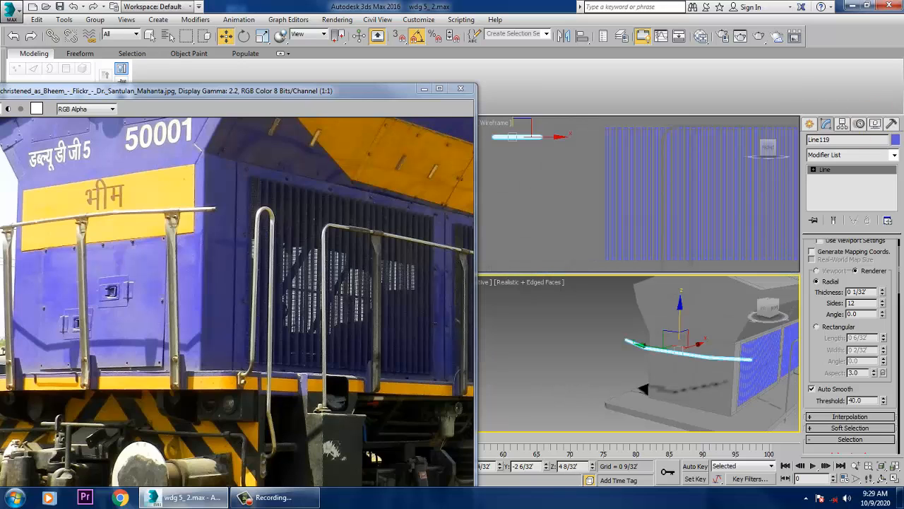
pyautogui.middleClick(748, 212)
pyautogui.hotkey('alt', 'w')
pyautogui.moveTo(674, 224); pyautogui.dragTo(704, 220, button='middle')
pyautogui.scroll(-4, 730, 226)
pyautogui.moveTo(678, 256); pyautogui.dragTo(557, 267, button='middle')
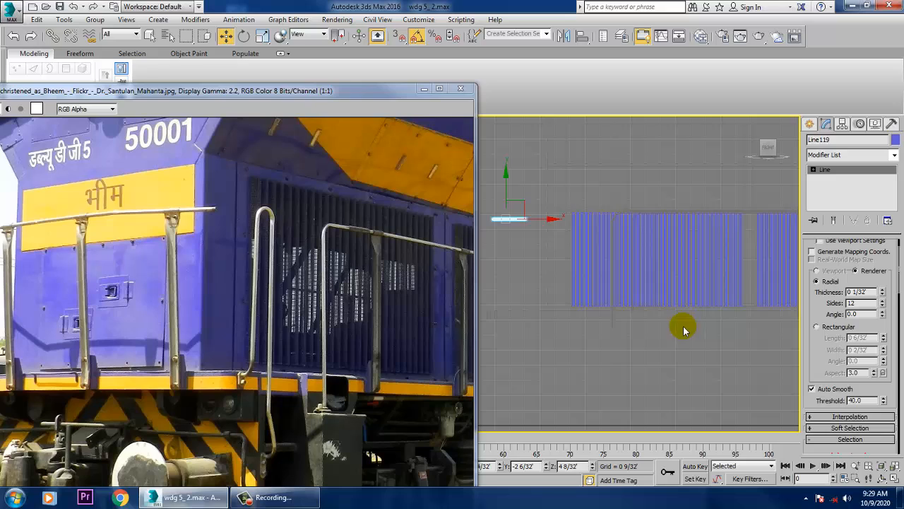
pyautogui.click(601, 326)
pyautogui.click(523, 226)
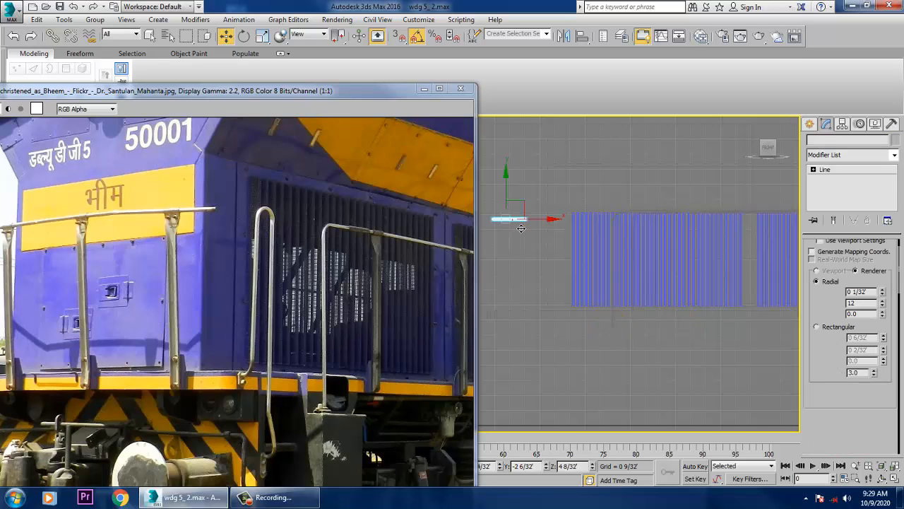
pyautogui.moveTo(512, 201); pyautogui.dragTo(516, 196)
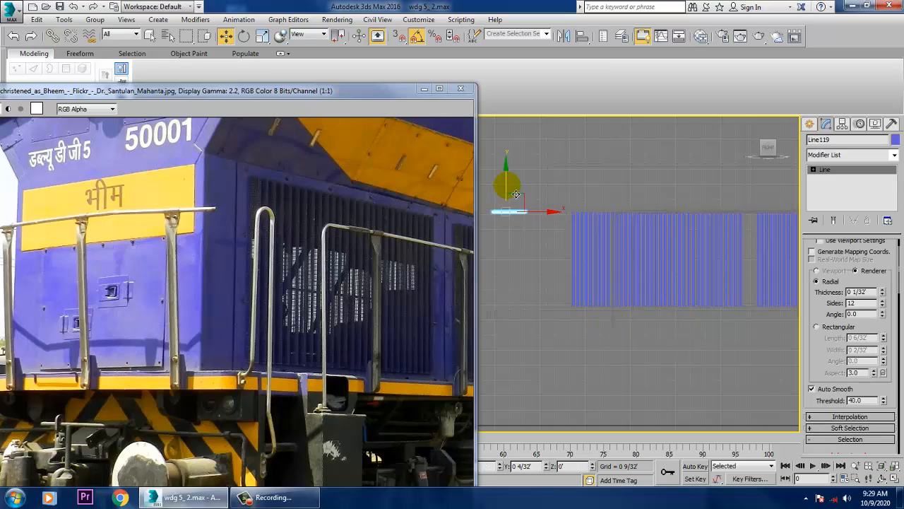
pyautogui.hotkey('alt', 'w')
pyautogui.rightClick(751, 362)
pyautogui.hotkey('alt', 'w')
pyautogui.keyDown('alt'); pyautogui.moveTo(736, 347); pyautogui.dragTo(594, 332, button='middle'); pyautogui.keyUp('alt')
pyautogui.scroll(-3, 677, 354)
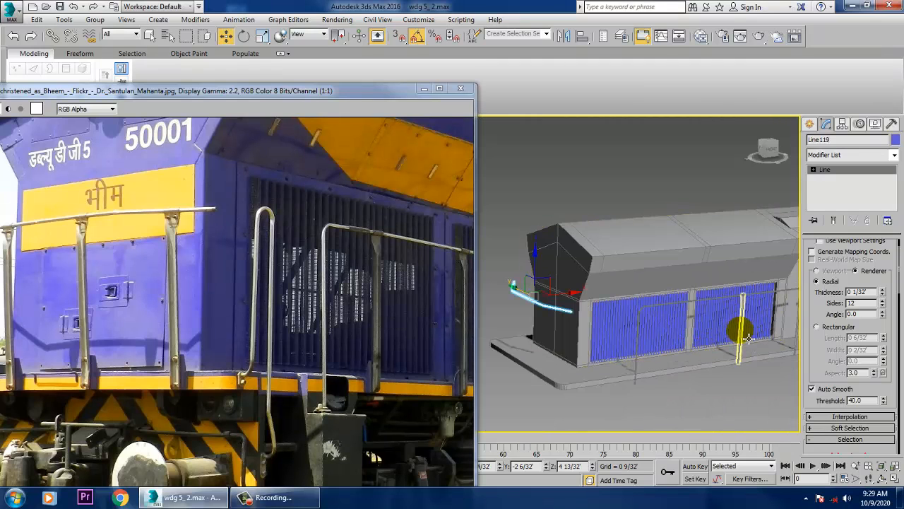
# Copy one side handrail post to the footplate's front corner and rotate it to fit under the front handrail
pyautogui.click(748, 337)
pyautogui.keyDown('shift'); pyautogui.moveTo(780, 301); pyautogui.dragTo(545, 325); pyautogui.keyUp('shift')
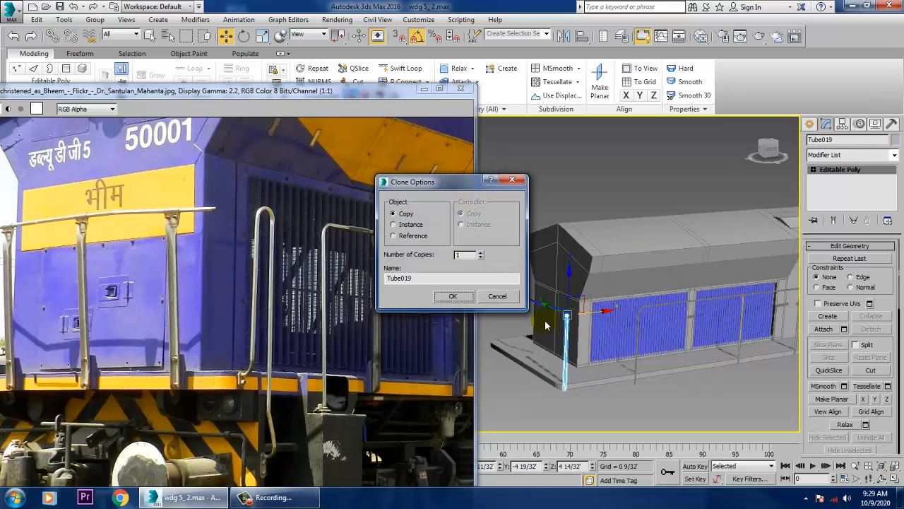
pyautogui.click(466, 301)
pyautogui.moveTo(526, 317)
pyautogui.keyDown('alt'); pyautogui.mouseDown(button='middle')
pyautogui.moveTo(620, 345)
pyautogui.moveTo(650, 325)
pyautogui.mouseUp(button='middle'); pyautogui.keyUp('alt')
pyautogui.scroll(3, 650, 325)
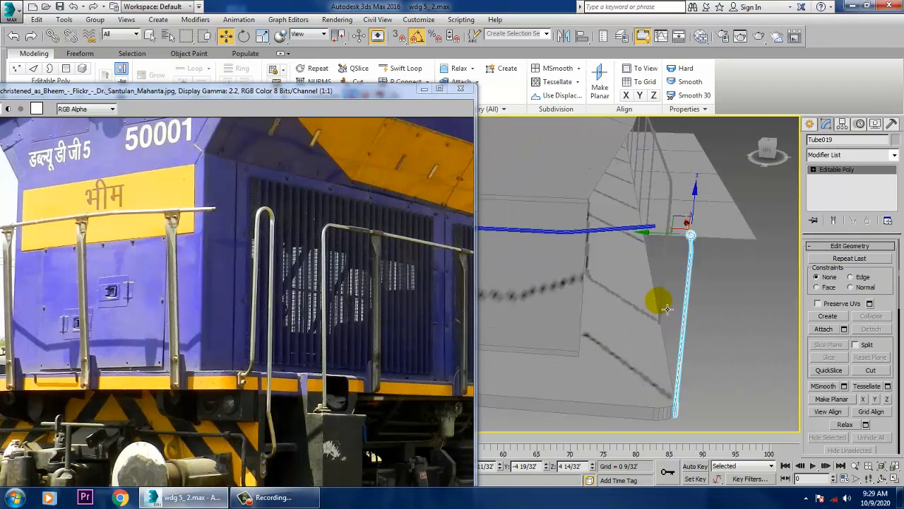
pyautogui.press('e')
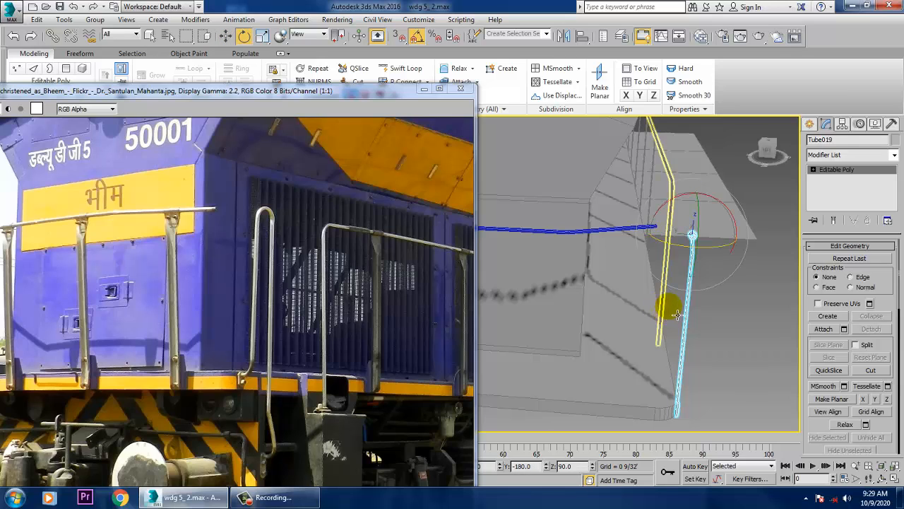
pyautogui.moveTo(681, 246); pyautogui.dragTo(541, 226)
pyautogui.press('w')
# Lower the copied post's bottom vertices to about Z 2 9/32' so the post reaches the footplate's edge
pyautogui.keyDown('alt'); pyautogui.moveTo(602, 266); pyautogui.dragTo(591, 207, button='middle'); pyautogui.keyUp('alt')
pyautogui.scroll(3, 601, 233)
pyautogui.keyDown('alt'); pyautogui.moveTo(678, 243); pyautogui.dragTo(647, 252, button='middle'); pyautogui.keyUp('alt')
pyautogui.press('1')
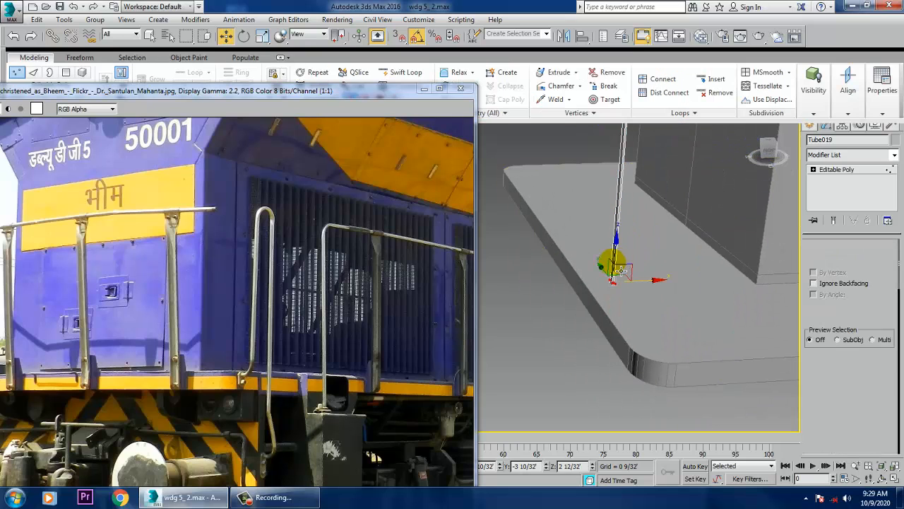
pyautogui.moveTo(569, 241); pyautogui.dragTo(636, 344)
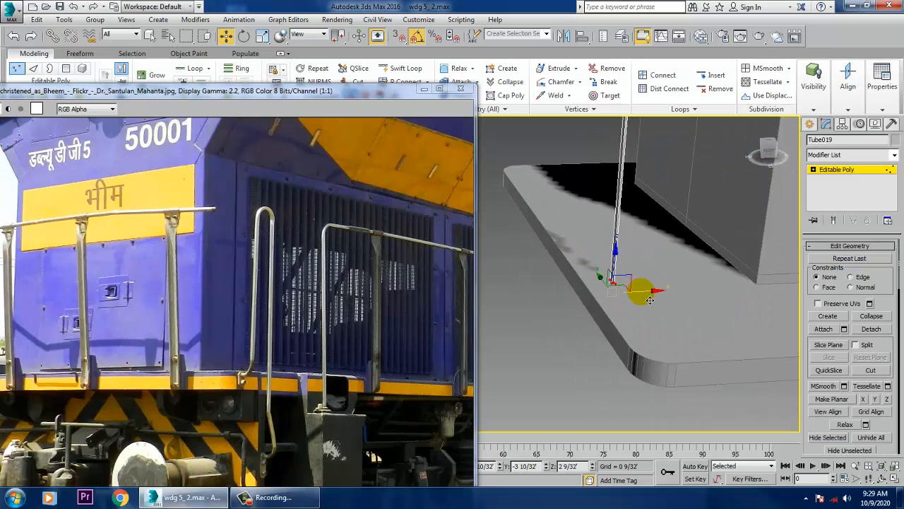
pyautogui.keyDown('alt'); pyautogui.moveTo(650, 300); pyautogui.dragTo(668, 274, button='middle'); pyautogui.keyUp('alt')
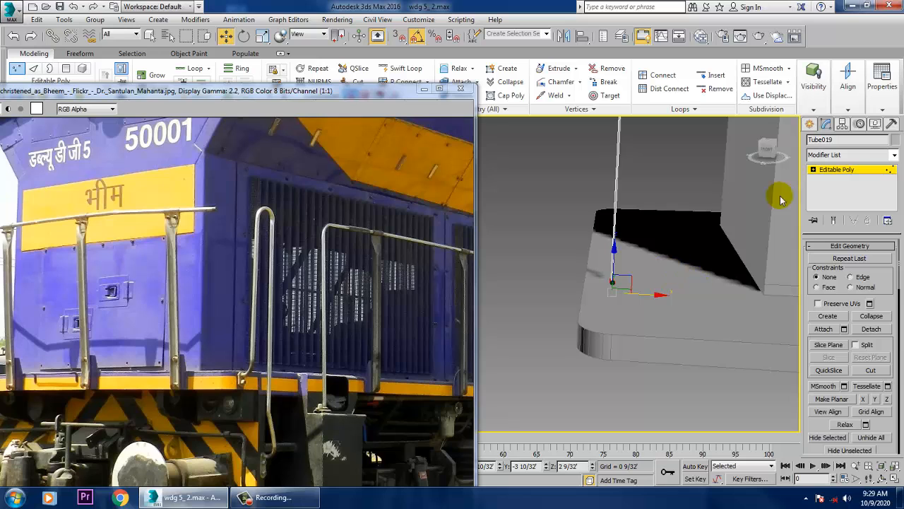
pyautogui.click(853, 170)
# Move the footplate's front edge vertices back along the X axis to line up with the handrail post
pyautogui.click(664, 329)
pyautogui.press('1')
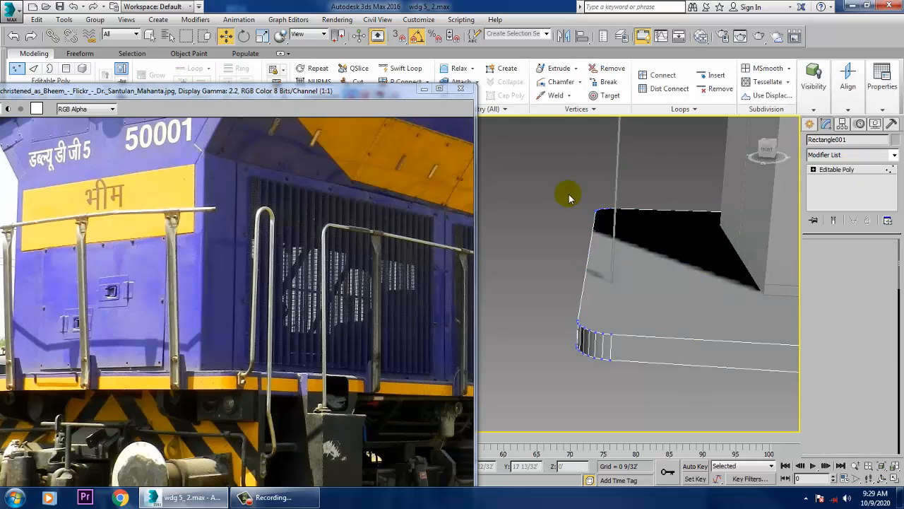
pyautogui.moveTo(558, 164); pyautogui.dragTo(631, 335)
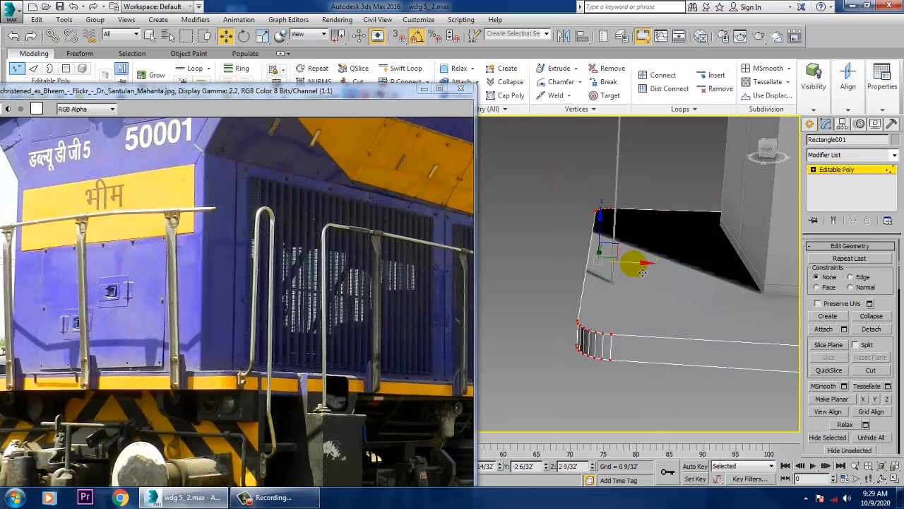
pyautogui.moveTo(643, 272); pyautogui.dragTo(667, 277)
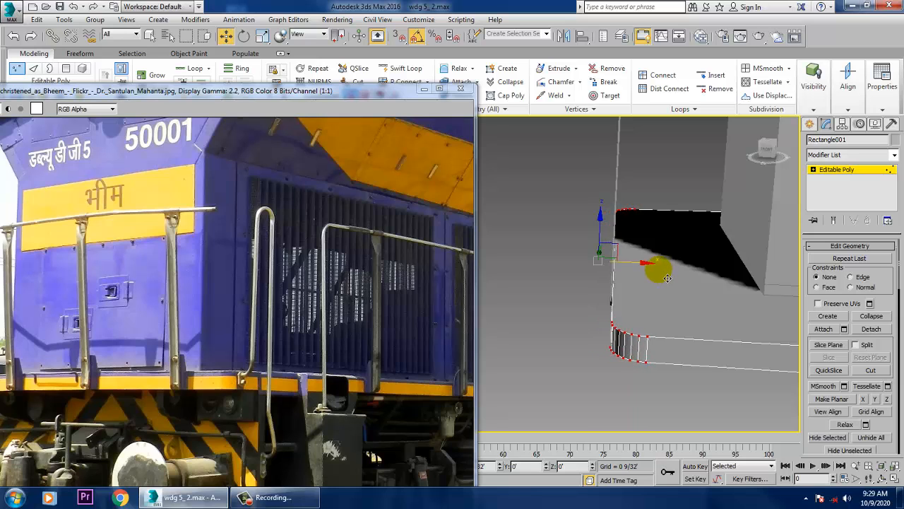
pyautogui.click(846, 172)
# Move the front handrail post along the Y axis to about -3 13/32', just beside the bend in the rail
pyautogui.scroll(3, 662, 279)
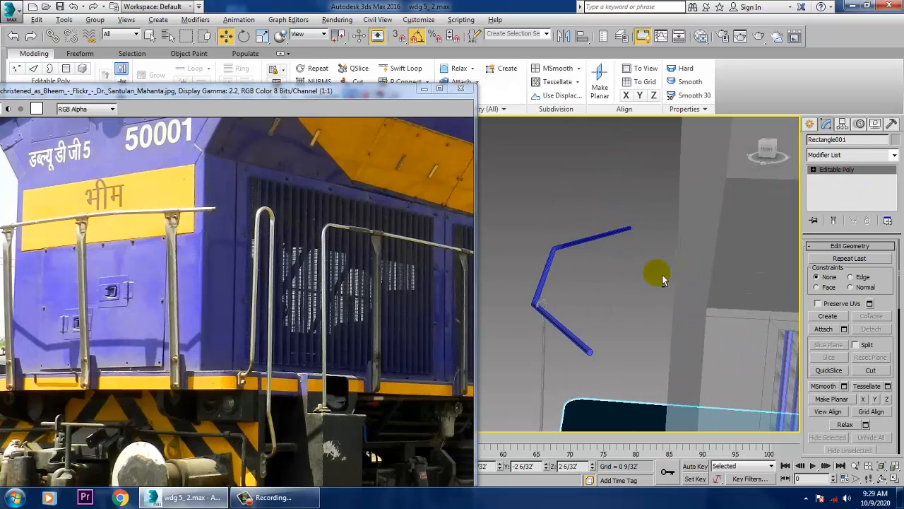
pyautogui.click(542, 342)
pyautogui.keyDown('alt'); pyautogui.moveTo(610, 296); pyautogui.dragTo(632, 309, button='middle'); pyautogui.keyUp('alt')
pyautogui.moveTo(566, 343); pyautogui.dragTo(645, 257, button='middle')
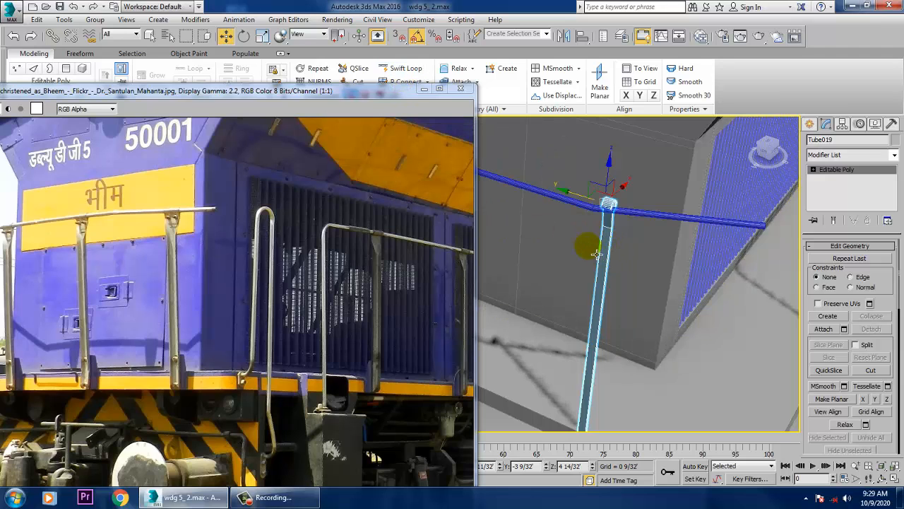
pyautogui.moveTo(574, 196); pyautogui.dragTo(589, 202)
pyautogui.moveTo(665, 262); pyautogui.dragTo(683, 156, button='middle')
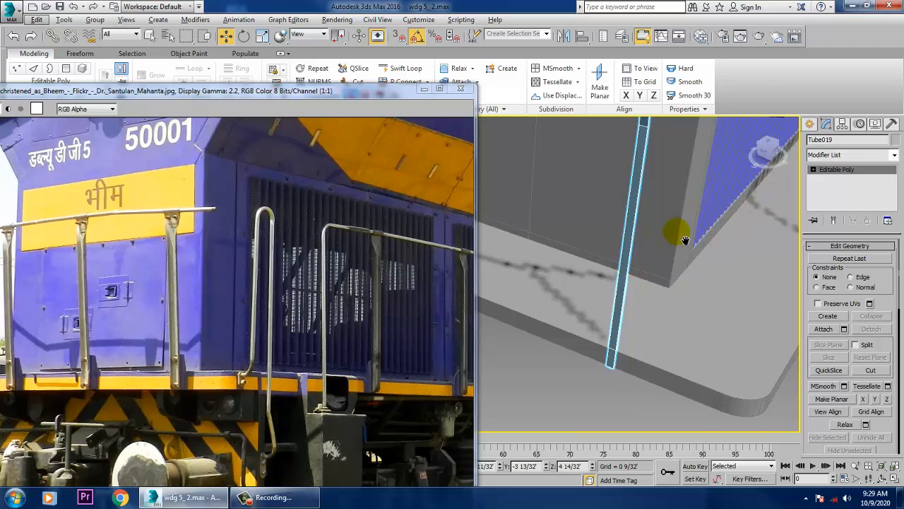
pyautogui.moveTo(686, 226)
pyautogui.mouseDown(button='middle')
pyautogui.moveTo(694, 247)
pyautogui.moveTo(679, 210)
pyautogui.mouseUp(button='middle')
pyautogui.scroll(4, 678, 211)
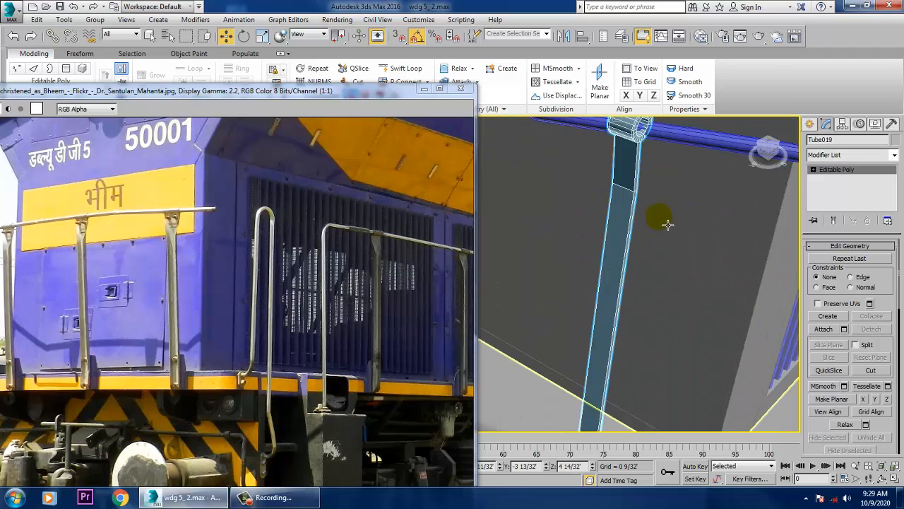
# Rotate the post's upper collar vertices about 8.25 degrees around Z and lower them slightly to fit the angled rail
pyautogui.keyDown('alt'); pyautogui.moveTo(668, 339); pyautogui.dragTo(682, 313, button='middle'); pyautogui.keyUp('alt')
pyautogui.press('1')
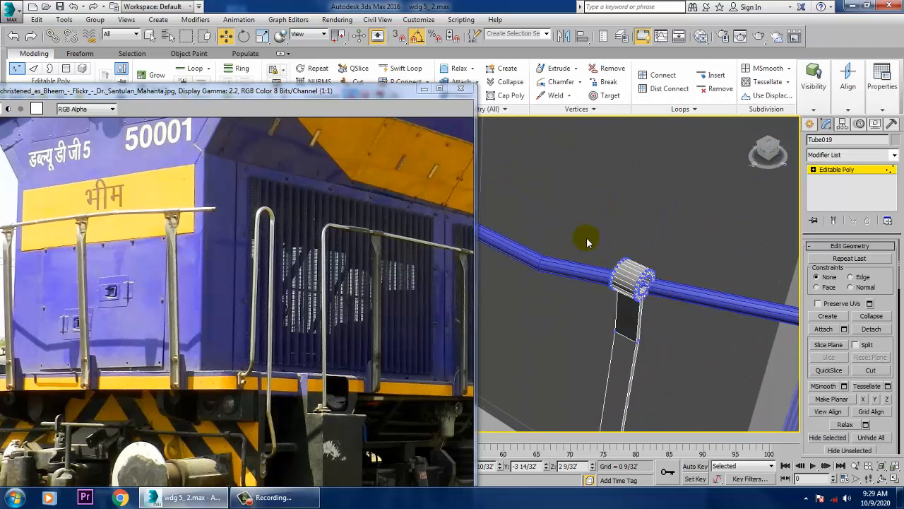
pyautogui.moveTo(669, 344); pyautogui.dragTo(661, 314)
pyautogui.press('e')
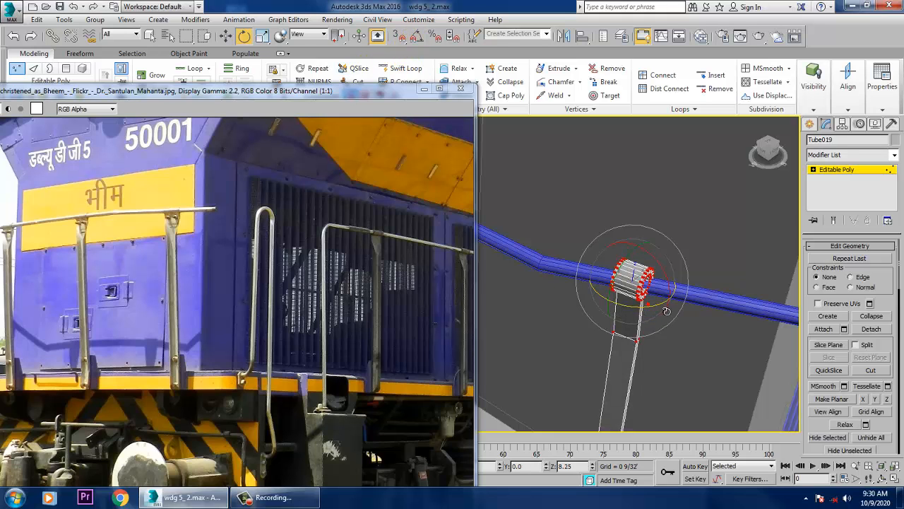
pyautogui.keyDown('alt'); pyautogui.moveTo(667, 302); pyautogui.dragTo(647, 284, button='middle'); pyautogui.keyUp('alt')
pyautogui.press('w')
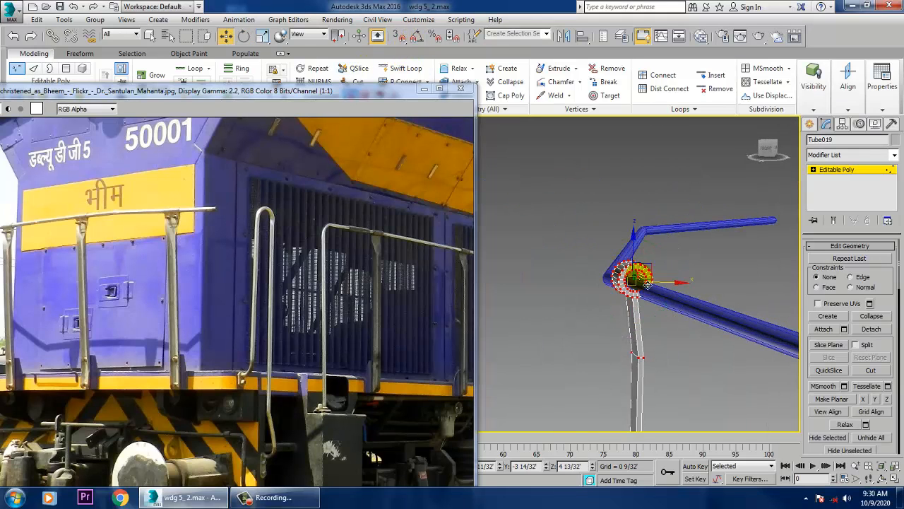
pyautogui.moveTo(642, 246); pyautogui.dragTo(651, 253)
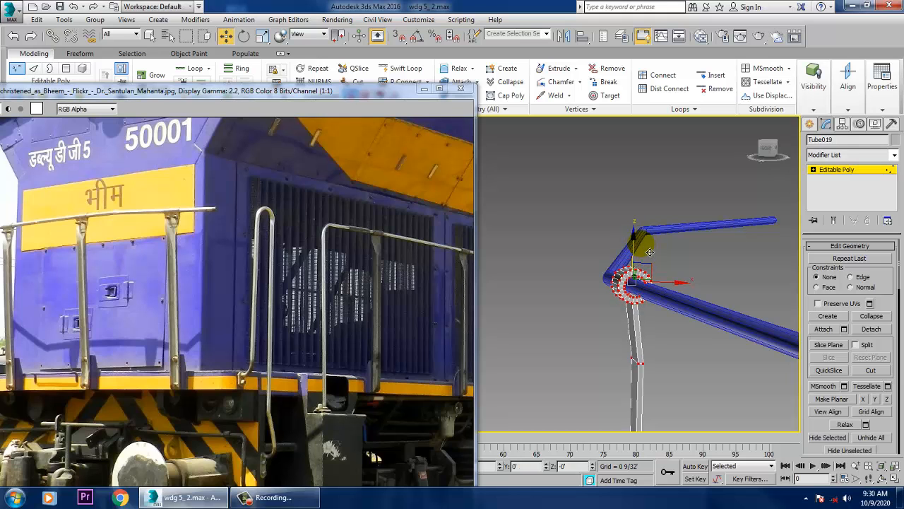
pyautogui.click(851, 170)
# Make one copy of the front post along the Y axis to about -2 6/32', on the rail's middle section
pyautogui.scroll(-4, 773, 225)
pyautogui.keyDown('alt'); pyautogui.moveTo(626, 292); pyautogui.dragTo(701, 195, button='middle'); pyautogui.keyUp('alt')
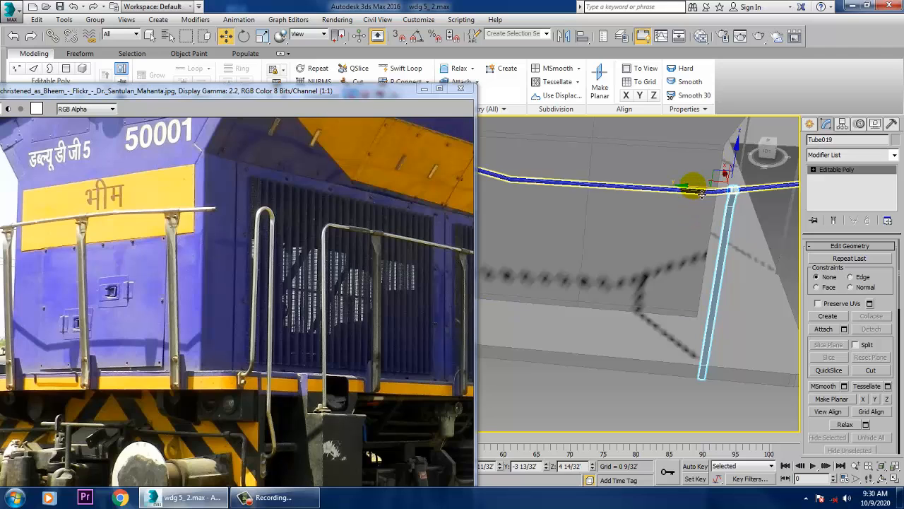
pyautogui.keyDown('shift'); pyautogui.moveTo(701, 195); pyautogui.dragTo(570, 186); pyautogui.keyUp('shift')
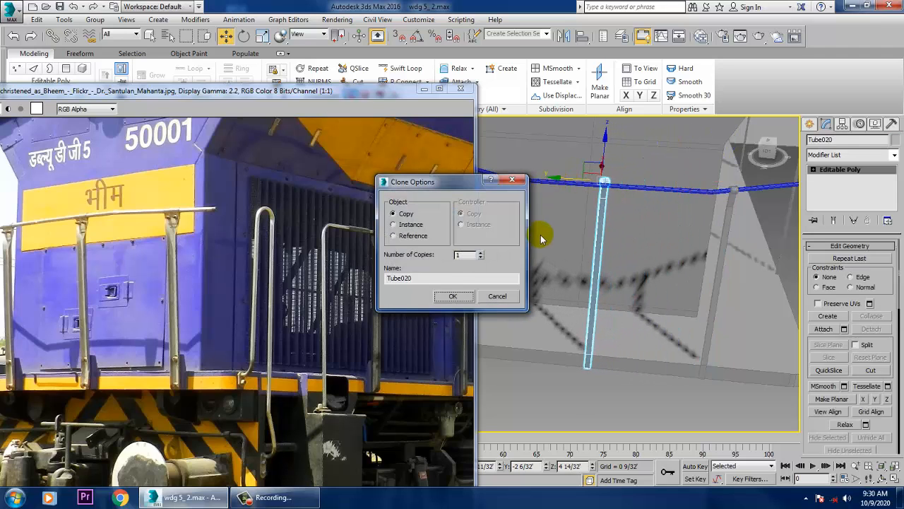
pyautogui.click(459, 295)
# Rotate the copied middle post's upper collar vertices about -17 degrees around Z to align them with the rail
pyautogui.moveTo(636, 304)
pyautogui.keyDown('alt'); pyautogui.mouseDown(button='middle')
pyautogui.moveTo(642, 287)
pyautogui.moveTo(612, 258)
pyautogui.moveTo(684, 311)
pyautogui.mouseUp(button='middle'); pyautogui.keyUp('alt')
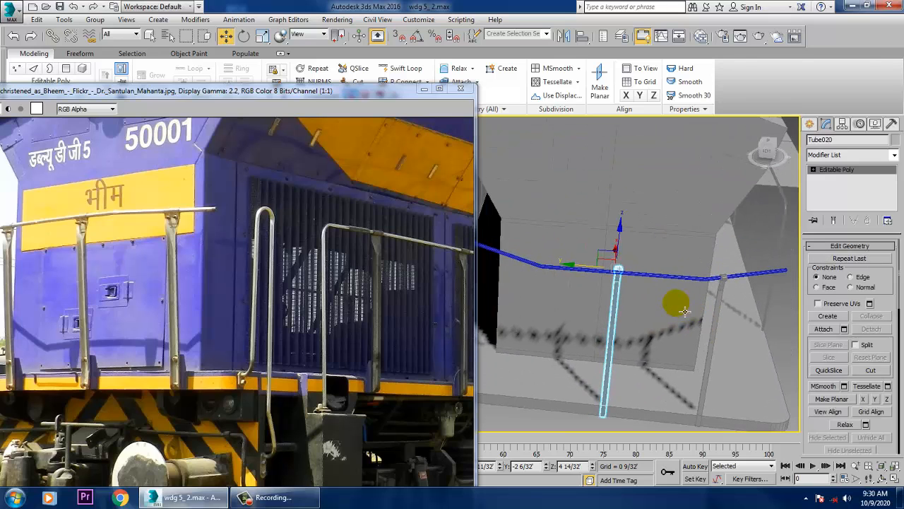
pyautogui.press('1')
pyautogui.moveTo(683, 235); pyautogui.dragTo(684, 235)
pyautogui.scroll(5, 629, 280)
pyautogui.keyDown('alt'); pyautogui.moveTo(629, 280); pyautogui.dragTo(605, 289, button='middle'); pyautogui.keyUp('alt')
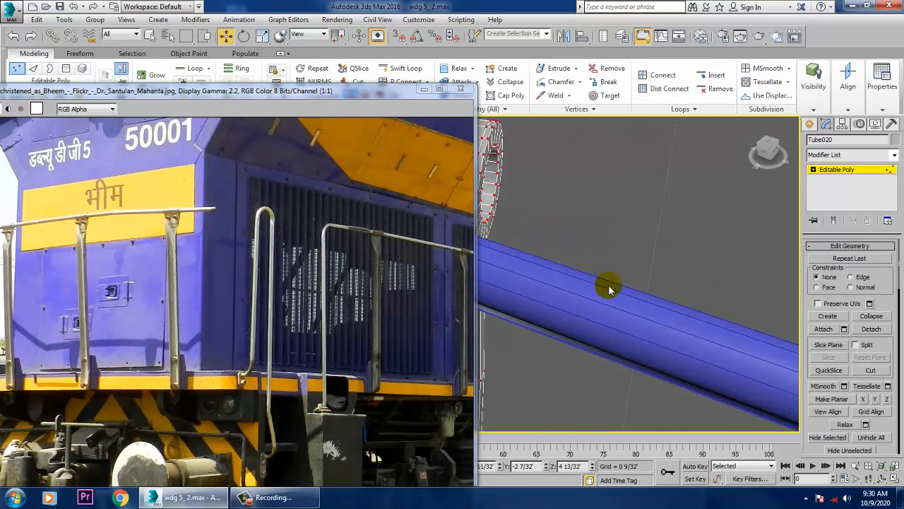
pyautogui.scroll(-3, 605, 289)
pyautogui.press('e')
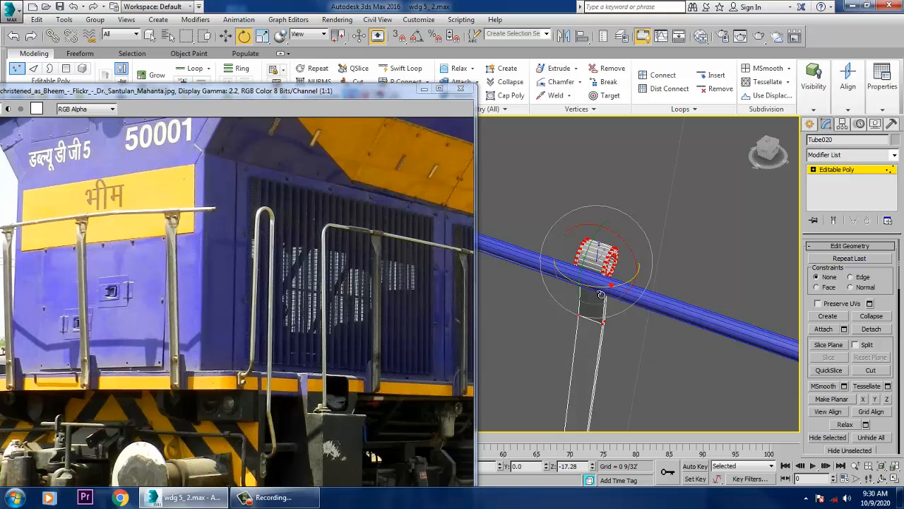
# Move the middle post's upper collar vertices back along the X axis so the collar wraps around the rail
pyautogui.keyDown('alt'); pyautogui.moveTo(642, 295); pyautogui.dragTo(601, 277, button='middle'); pyautogui.keyUp('alt')
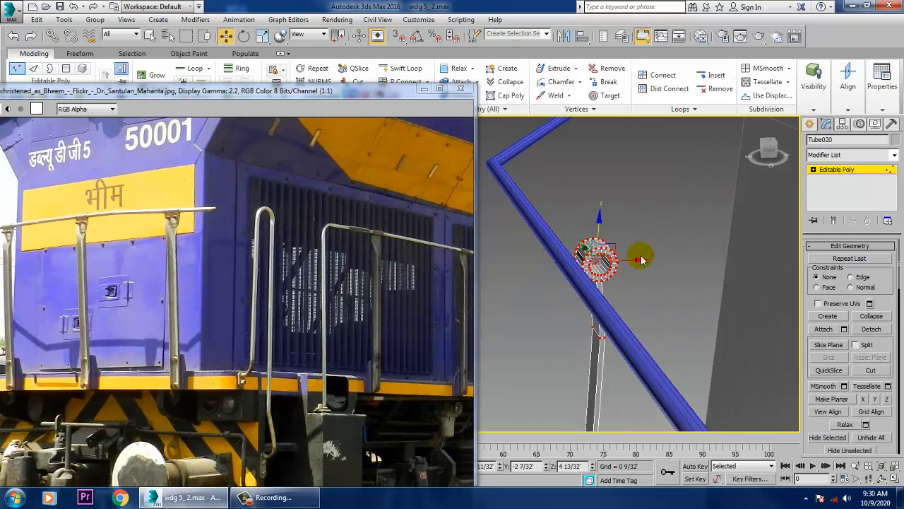
pyautogui.moveTo(644, 271); pyautogui.dragTo(616, 272)
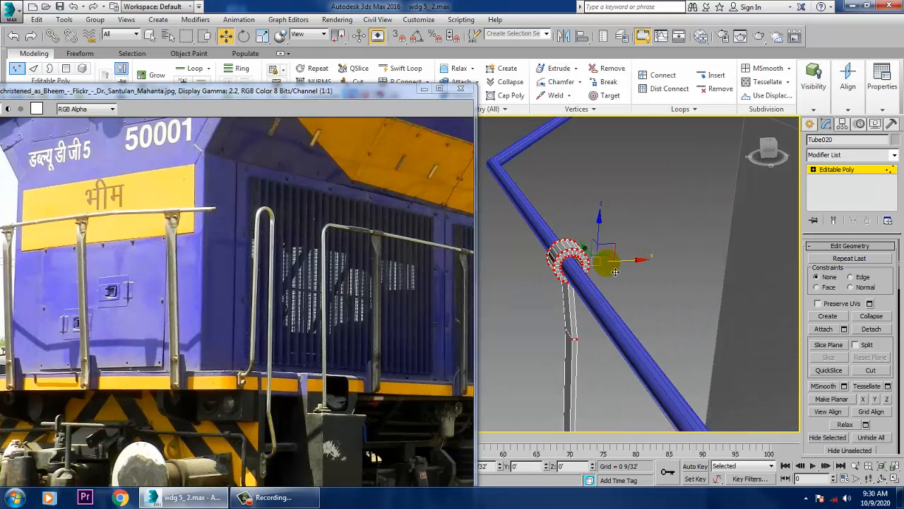
pyautogui.keyDown('alt'); pyautogui.moveTo(616, 272); pyautogui.dragTo(683, 274, button='middle'); pyautogui.keyUp('alt')
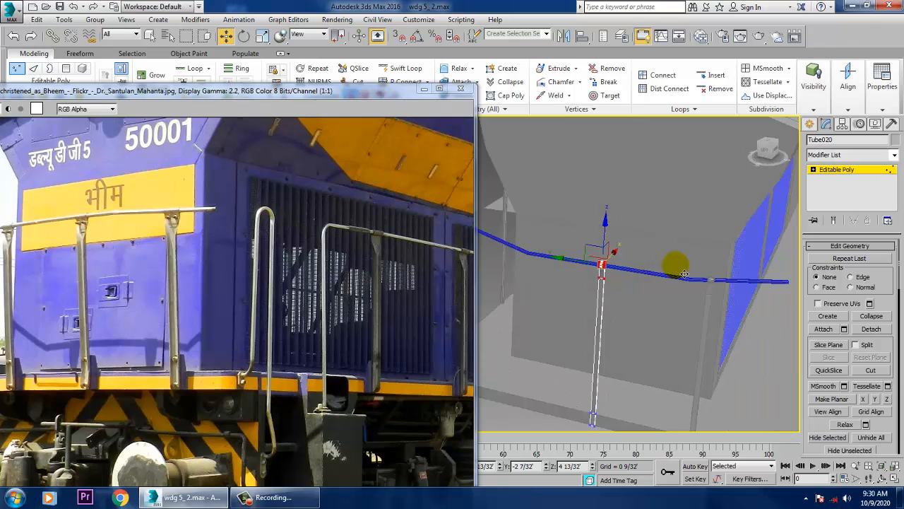
pyautogui.click(852, 173)
# Shift the middle post's lower end vertices slightly back along the X axis against the footplate's front edge
pyautogui.moveTo(681, 338); pyautogui.dragTo(711, 244, button='middle')
pyautogui.scroll(3, 682, 293)
pyautogui.scroll(4, 638, 329)
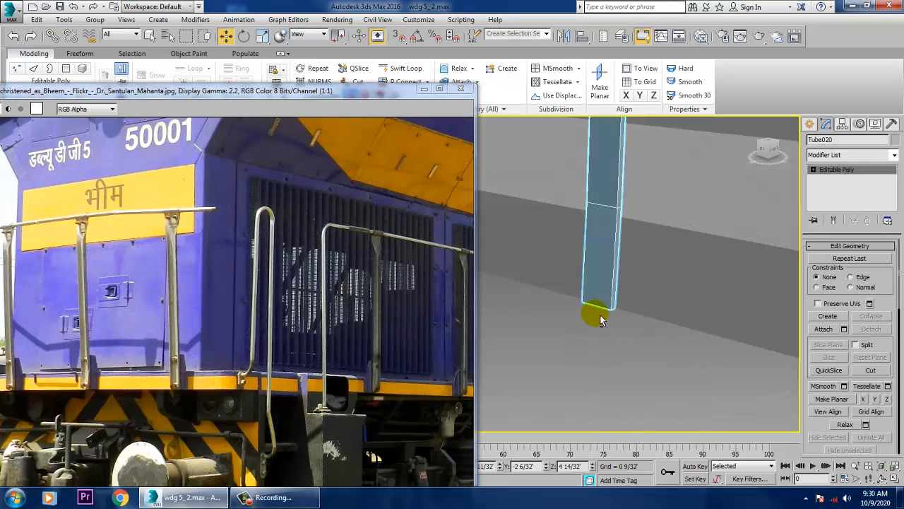
pyautogui.keyDown('alt'); pyautogui.moveTo(601, 319); pyautogui.dragTo(631, 284, button='middle'); pyautogui.keyUp('alt')
pyautogui.press('1')
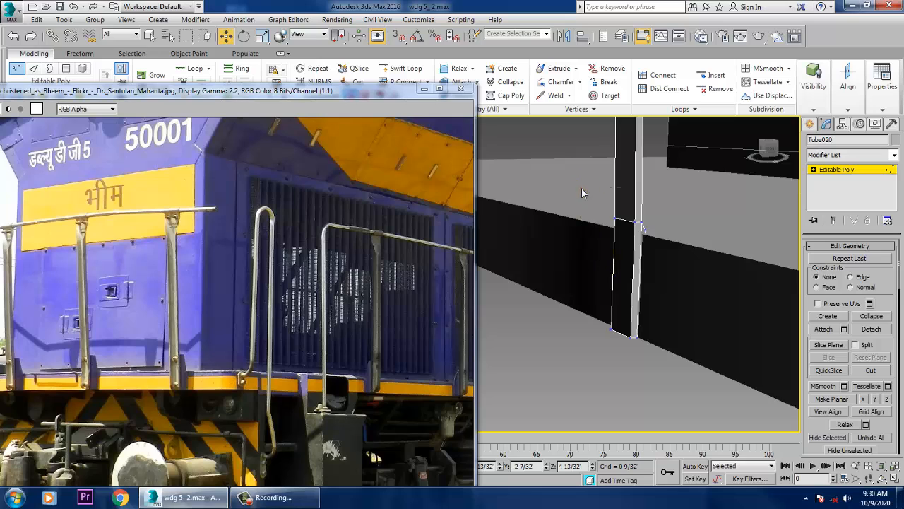
pyautogui.moveTo(668, 285)
pyautogui.mouseDown()
pyautogui.moveTo(654, 282)
pyautogui.moveTo(664, 286)
pyautogui.mouseUp()
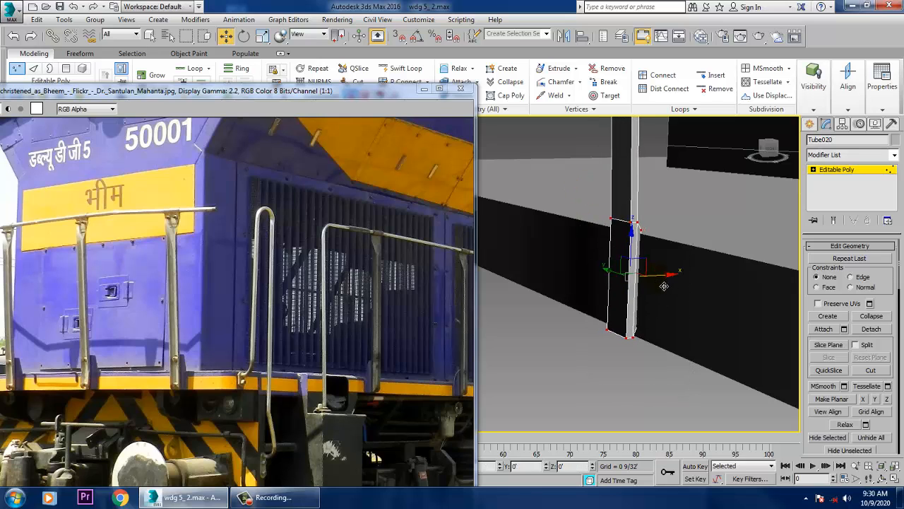
pyautogui.click(843, 172)
# Move the middle post along the Y axis to about -2 13/32', closer to the first front post
pyautogui.scroll(-5, 666, 333)
pyautogui.keyDown('alt'); pyautogui.moveTo(666, 332); pyautogui.dragTo(727, 269, button='middle'); pyautogui.keyUp('alt')
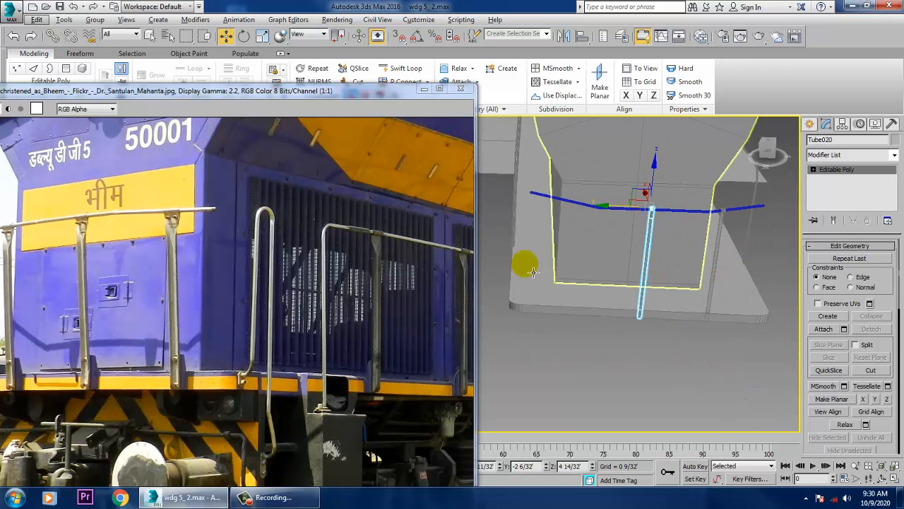
pyautogui.scroll(-1, 183, 191)
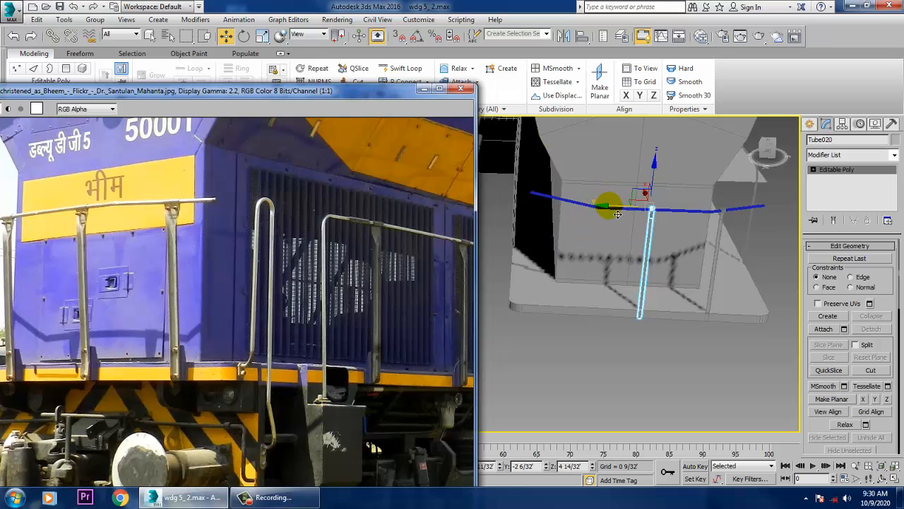
pyautogui.moveTo(606, 205); pyautogui.dragTo(618, 205)
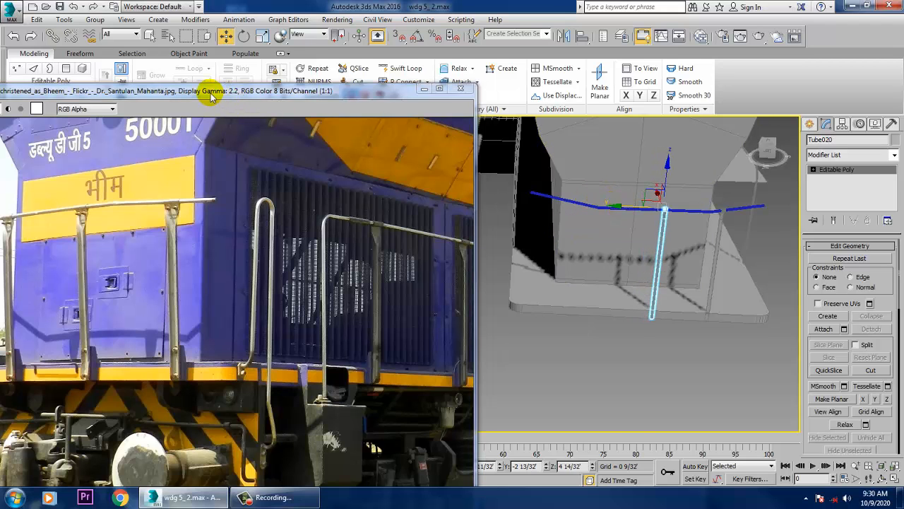
# Mirror the first front post about the Y axis as a copy and move it along Y to the rail's opposite end section
pyautogui.moveTo(208, 94); pyautogui.dragTo(253, 94)
pyautogui.scroll(5, 711, 284)
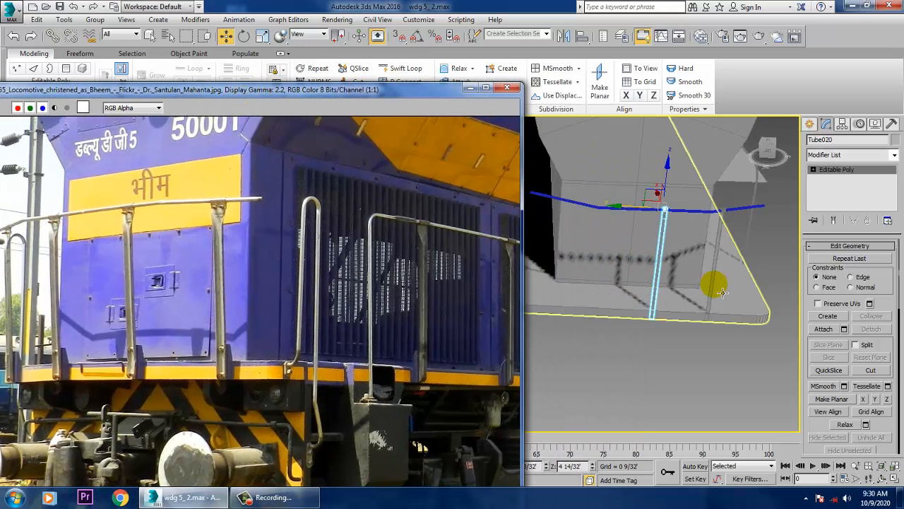
pyautogui.click(739, 302)
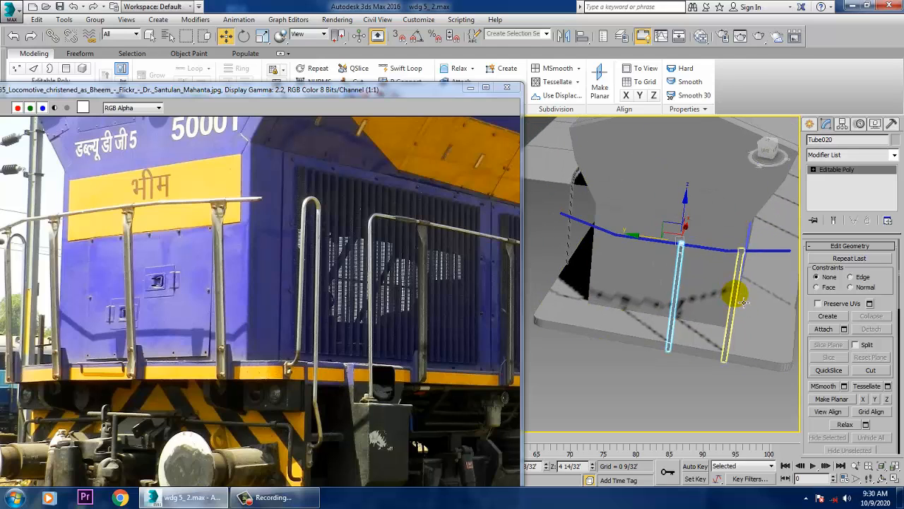
pyautogui.click(742, 303)
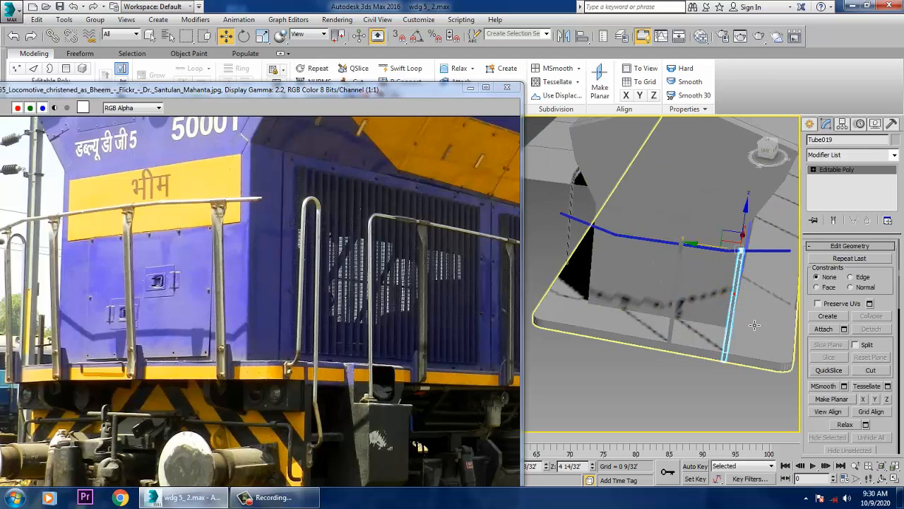
pyautogui.click(564, 41)
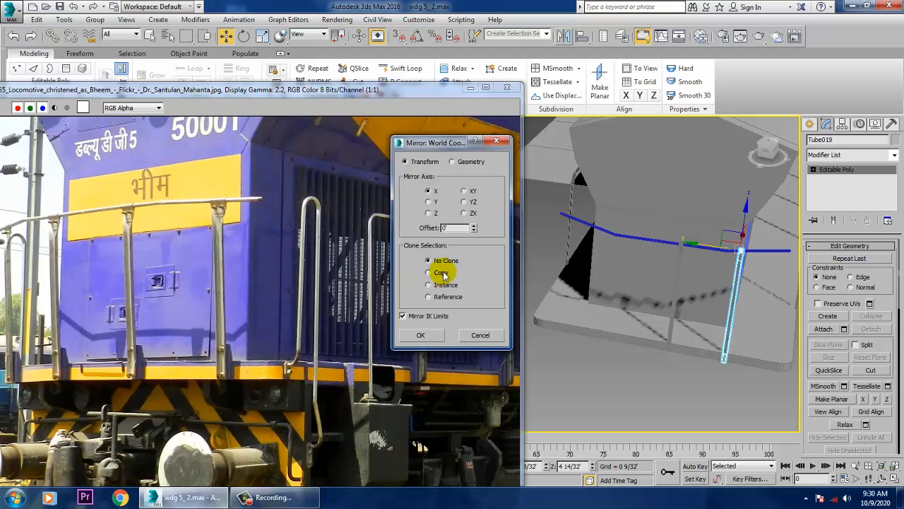
pyautogui.click(442, 273)
pyautogui.click(429, 202)
pyautogui.click(423, 335)
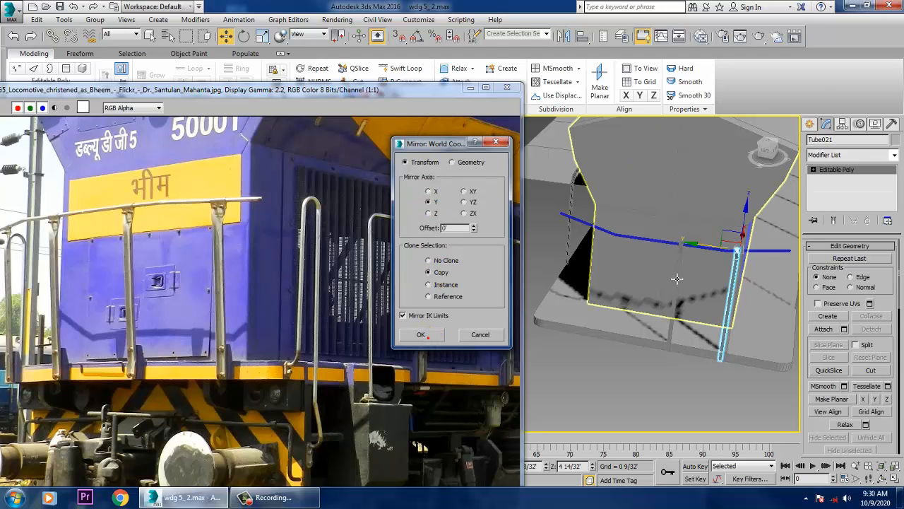
pyautogui.moveTo(700, 241); pyautogui.dragTo(567, 233)
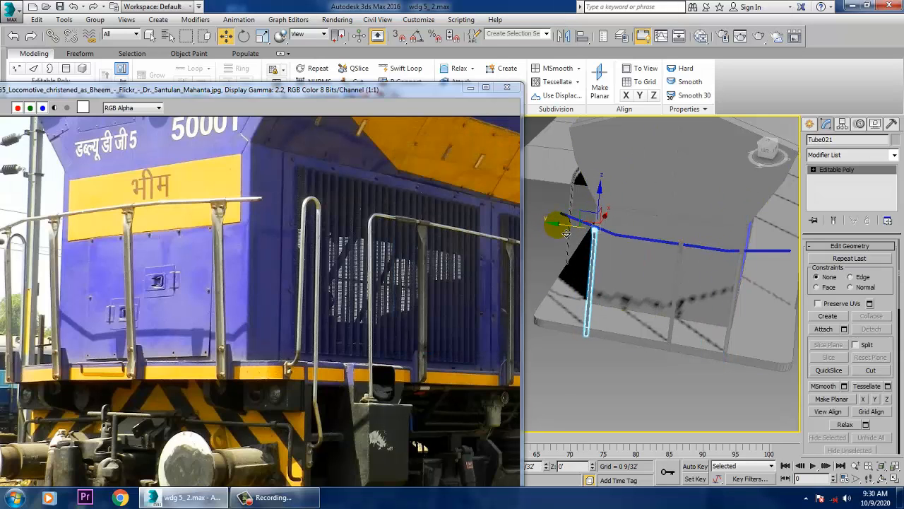
# Move the handrail line's end vertex on the mirrored side along the X axis to line the rail up with the mirrored post
pyautogui.keyDown('alt'); pyautogui.moveTo(568, 231); pyautogui.dragTo(676, 256, button='middle'); pyautogui.keyUp('alt')
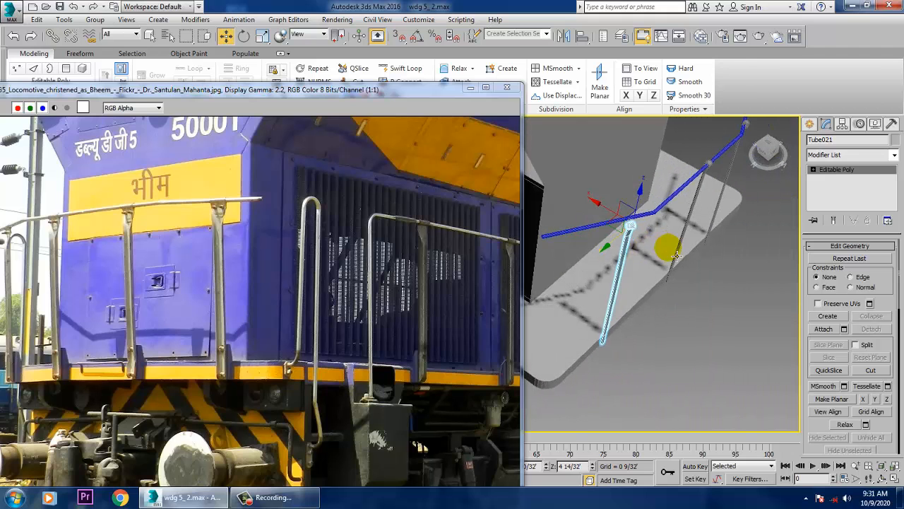
pyautogui.keyDown('alt'); pyautogui.moveTo(615, 250); pyautogui.dragTo(674, 205, button='middle'); pyautogui.keyUp('alt')
pyautogui.press('1')
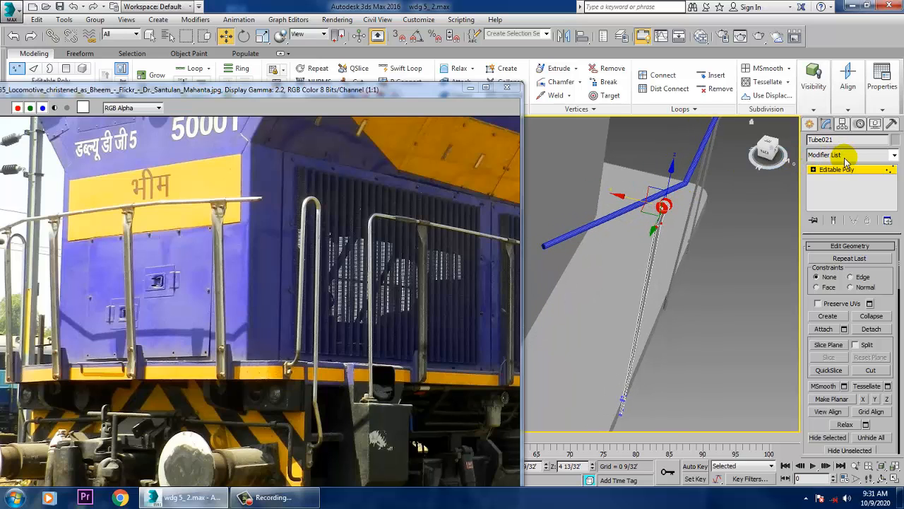
pyautogui.click(572, 233)
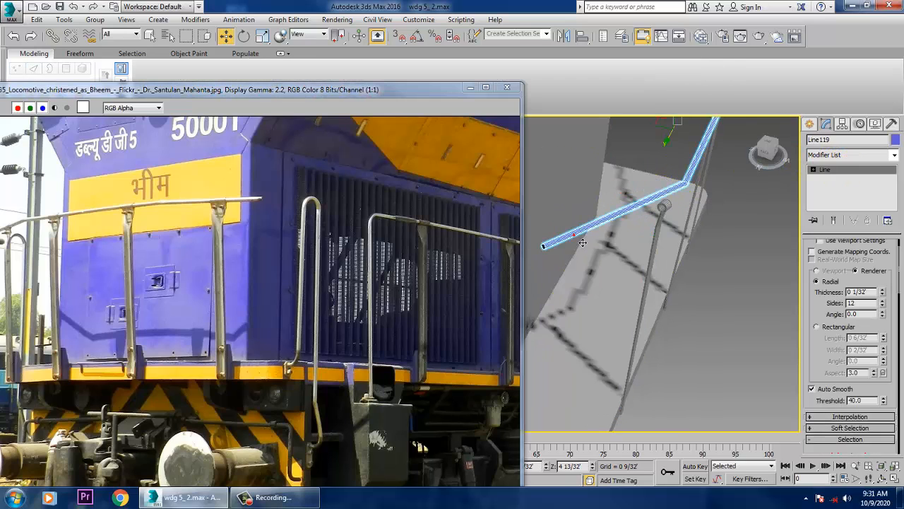
pyautogui.keyDown('alt'); pyautogui.moveTo(548, 246); pyautogui.dragTo(572, 268, button='middle'); pyautogui.keyUp('alt')
pyautogui.moveTo(572, 269); pyautogui.dragTo(588, 280)
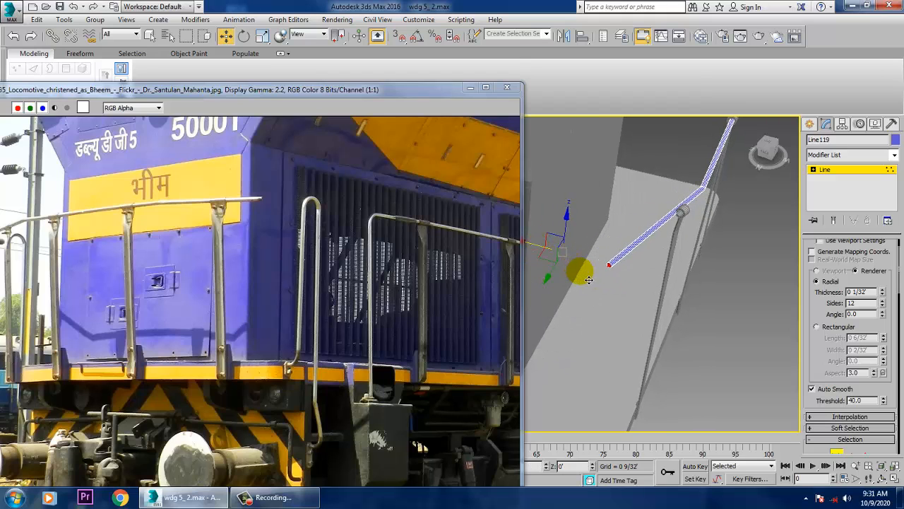
pyautogui.keyDown('alt'); pyautogui.moveTo(603, 284); pyautogui.dragTo(749, 310, button='middle'); pyautogui.keyUp('alt')
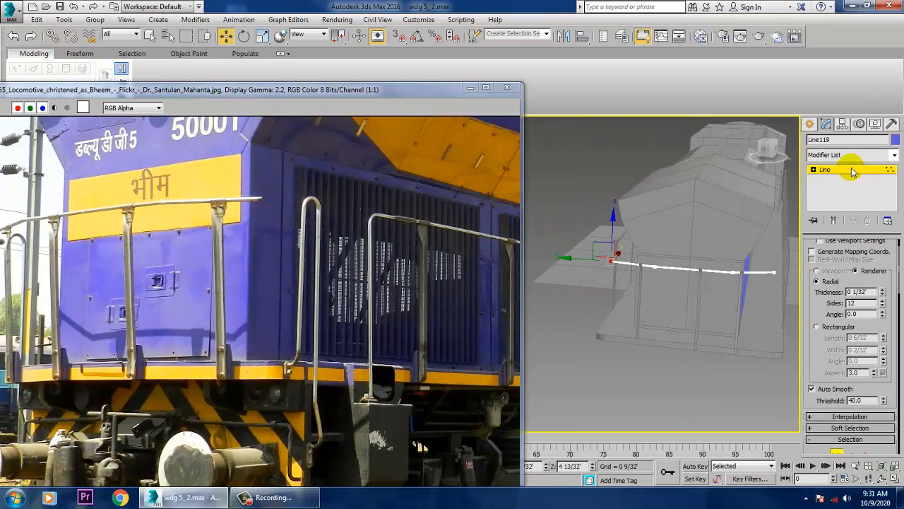
# Move the middle post along the Y axis to the centre of the hood front, midway between the two outer posts
pyautogui.click(702, 293)
pyautogui.scroll(3, 689, 263)
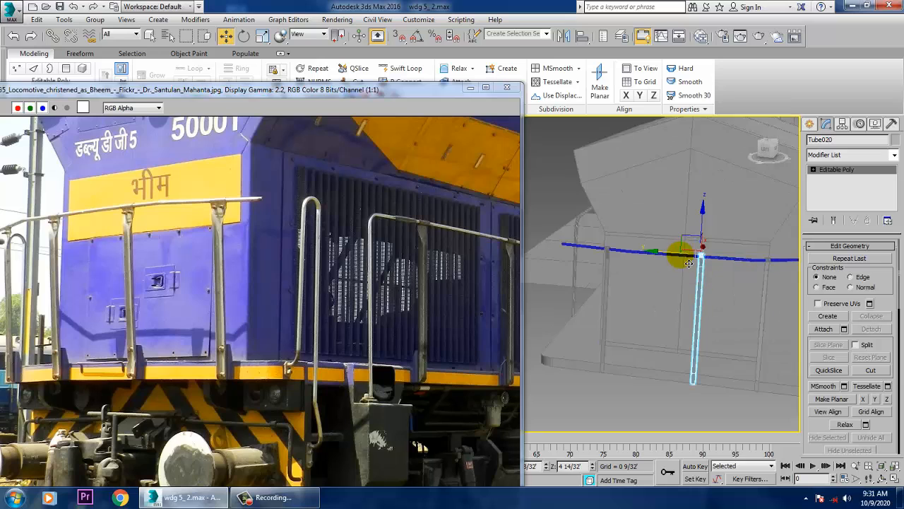
pyautogui.moveTo(689, 263); pyautogui.dragTo(655, 250)
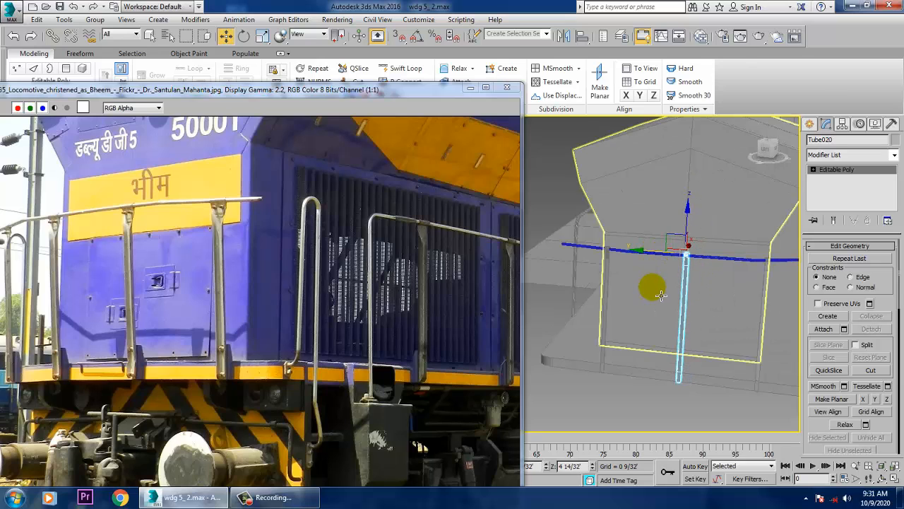
pyautogui.scroll(-4, 722, 323)
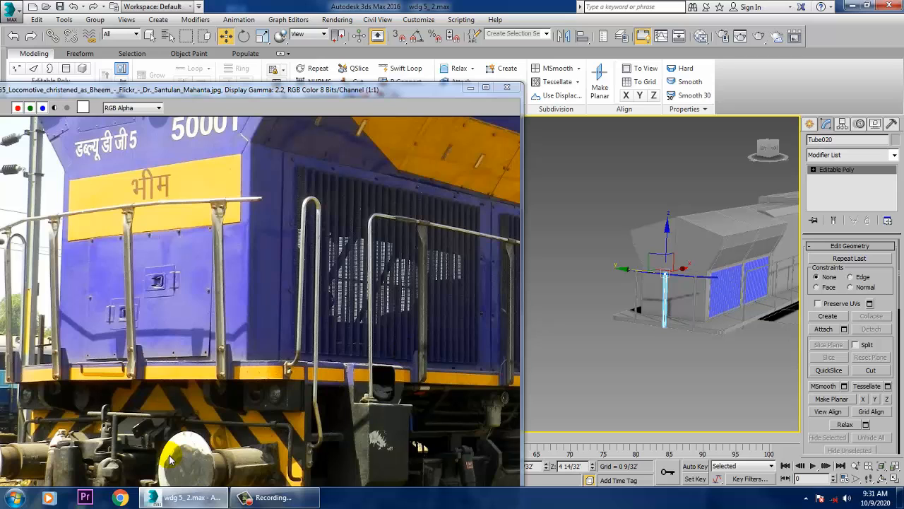
# Examine the lower front end in the reference photo and place the photo beside a maximized left view of the locomotive
pyautogui.scroll(-3, 314, 277)
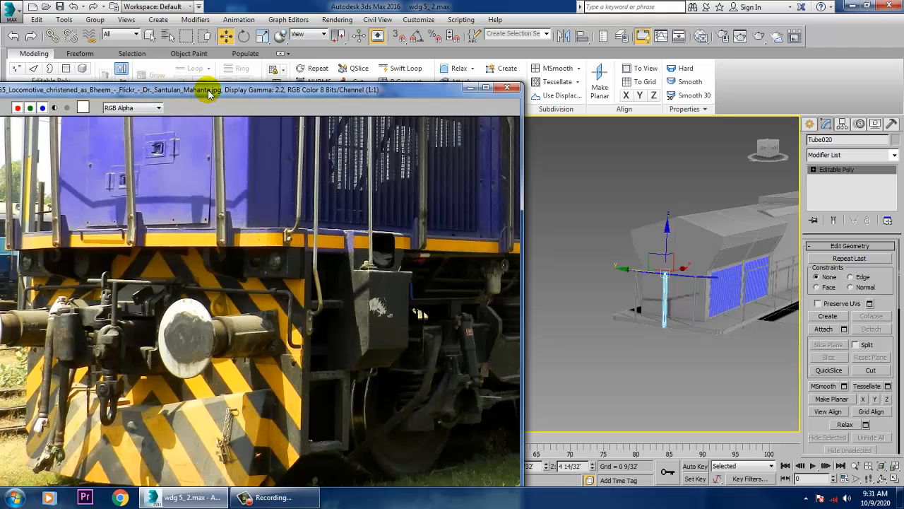
pyautogui.moveTo(209, 94); pyautogui.dragTo(209, 55)
pyautogui.keyDown('alt'); pyautogui.moveTo(675, 332); pyautogui.dragTo(700, 325, button='middle'); pyautogui.keyUp('alt')
pyautogui.hotkey('alt', 'w')
pyautogui.moveTo(411, 54); pyautogui.dragTo(233, 51)
pyautogui.click(417, 421)
pyautogui.hotkey('alt', 'w')
pyautogui.moveTo(514, 337); pyautogui.dragTo(680, 322, button='middle')
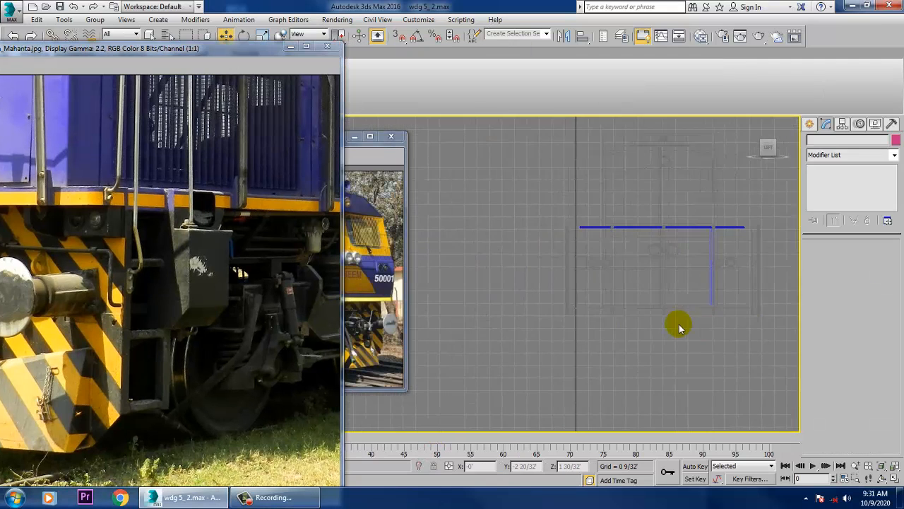
pyautogui.scroll(-2, 683, 331)
pyautogui.moveTo(191, 49); pyautogui.dragTo(259, 49)
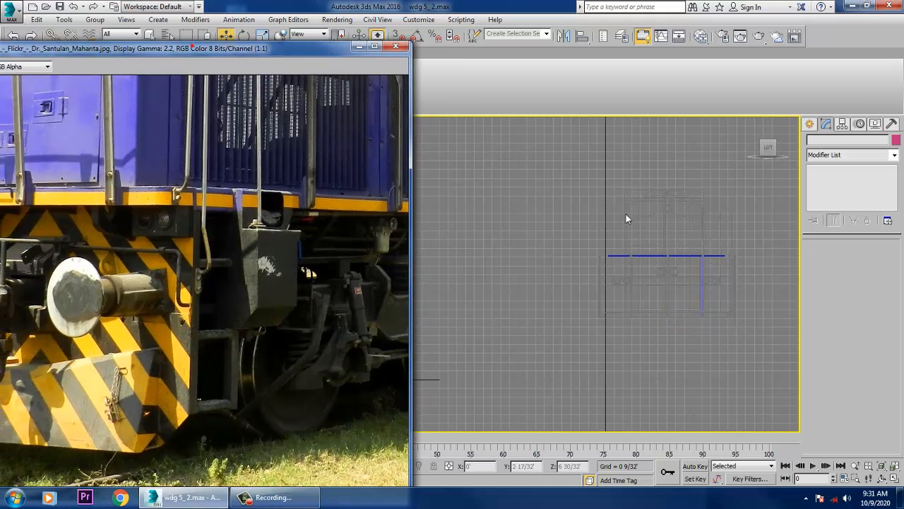
# Select the front hood section in the left view to bring out its outline above the footplate
pyautogui.click(674, 210)
pyautogui.click(717, 216)
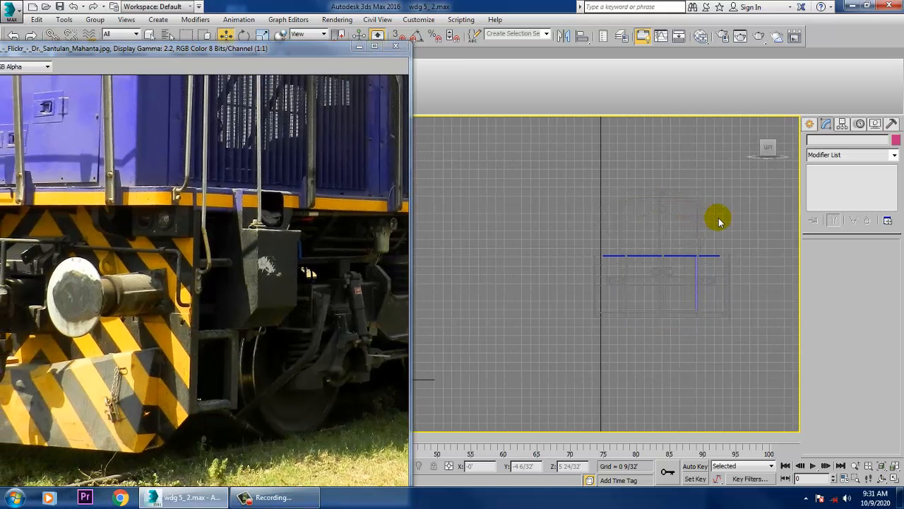
pyautogui.click(729, 213)
pyautogui.click(703, 222)
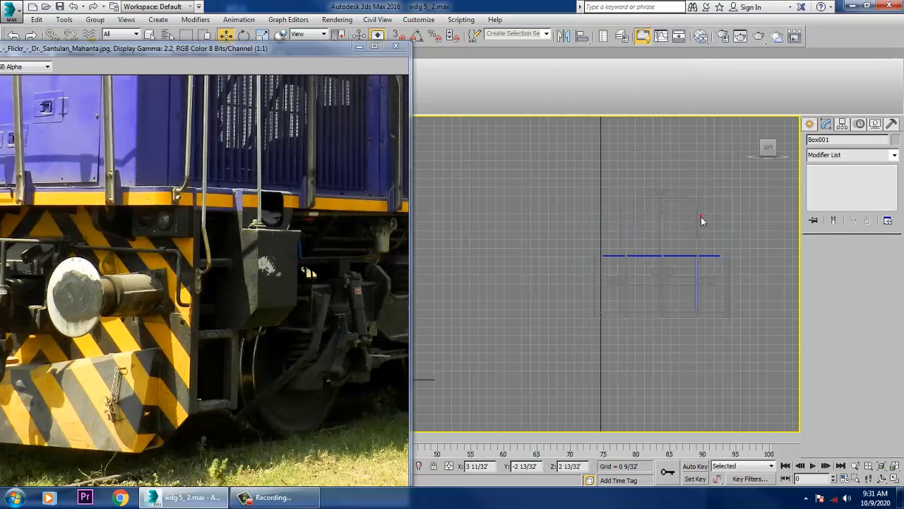
pyautogui.click(692, 214)
pyautogui.click(714, 173)
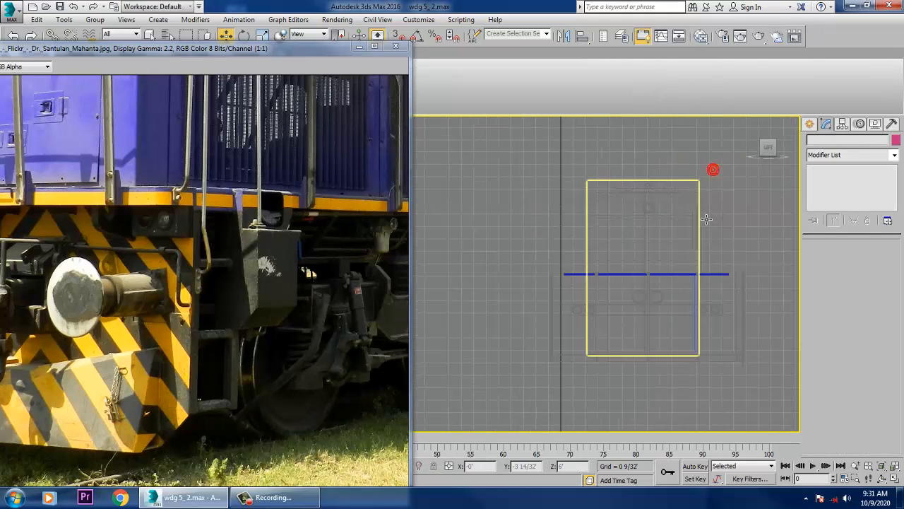
pyautogui.click(647, 236)
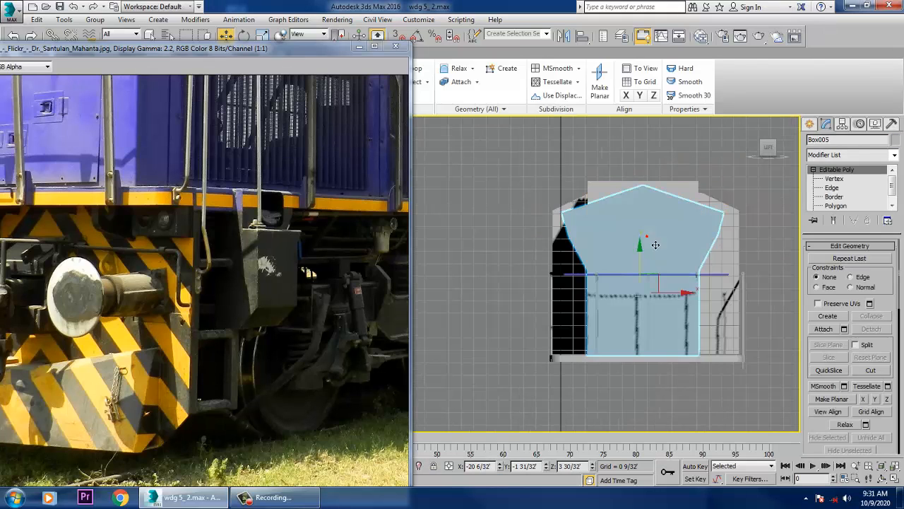
pyautogui.moveTo(664, 268); pyautogui.dragTo(637, 248, button='middle')
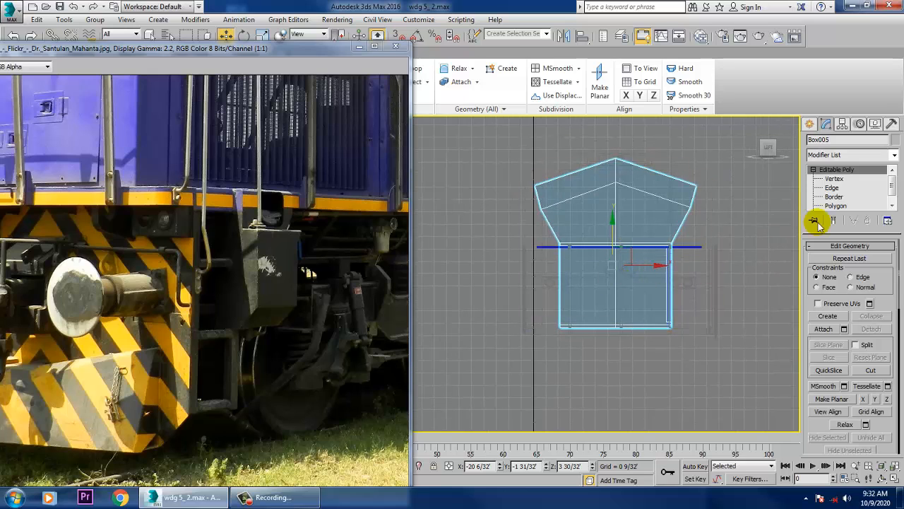
# Draw a box about 4 15/32' wide and 2 19/32' long below the footplate in the left view, using the full locomotive photo as reference
pyautogui.click(809, 124)
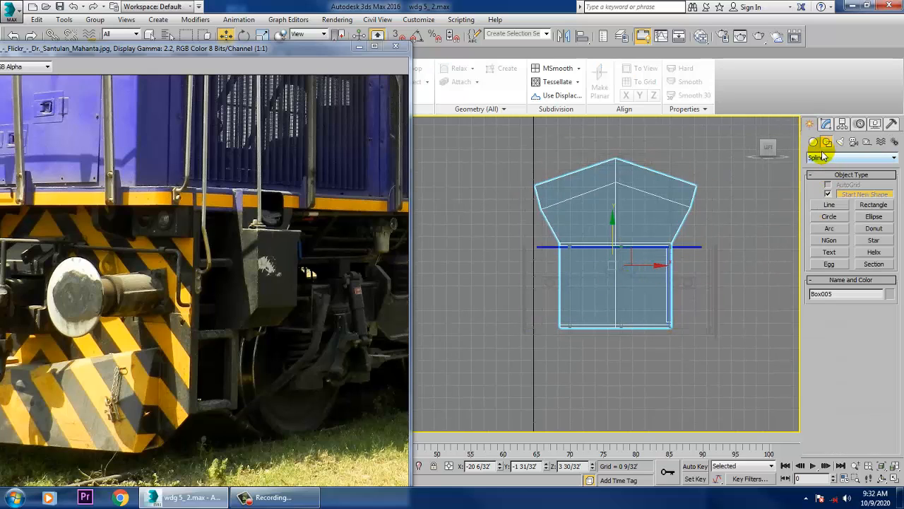
pyautogui.click(813, 142)
pyautogui.click(829, 195)
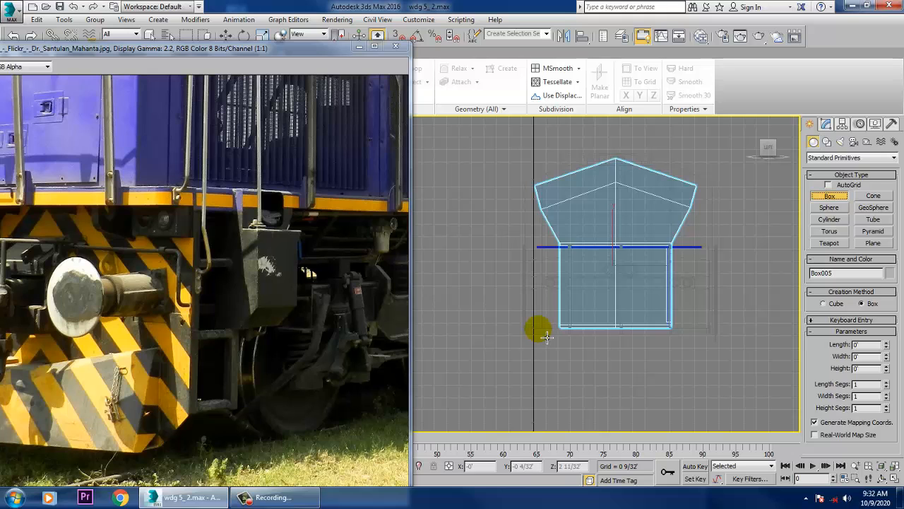
pyautogui.moveTo(76, 51); pyautogui.dragTo(313, 77)
pyautogui.scroll(-3, 395, 291)
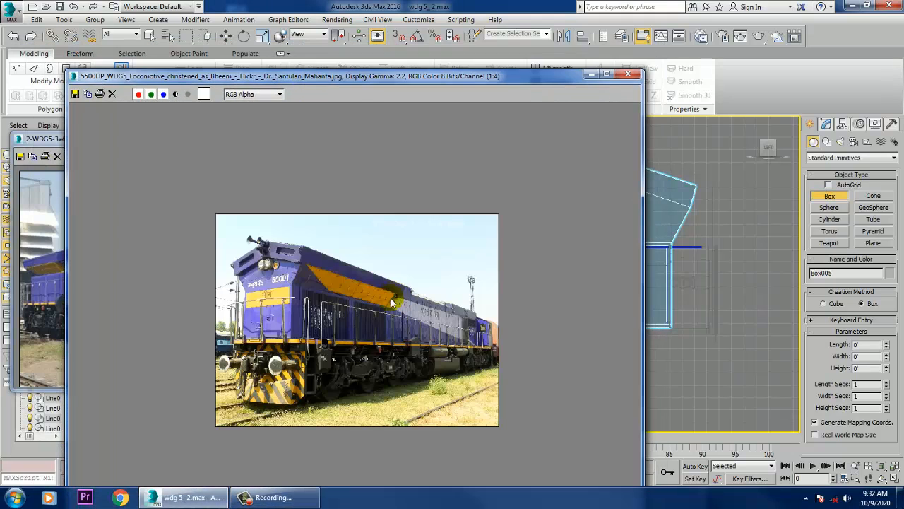
pyautogui.scroll(1, 293, 359)
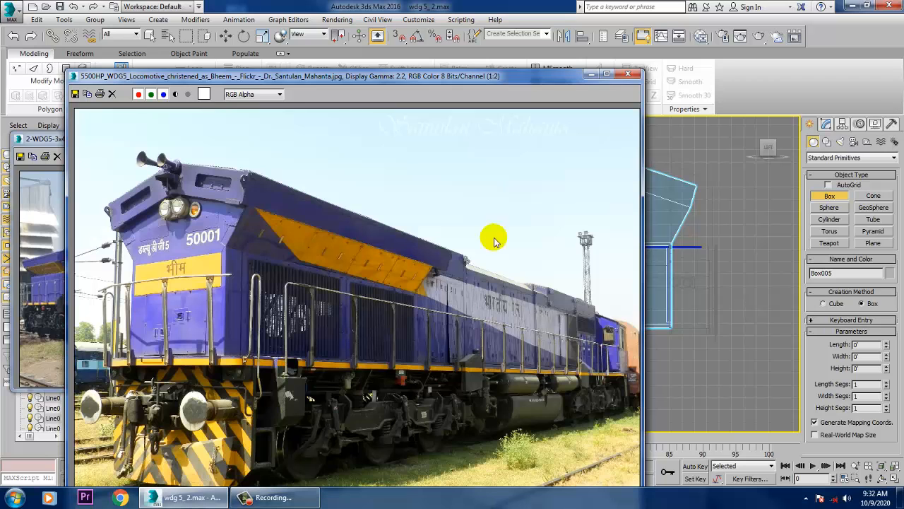
pyautogui.moveTo(351, 80); pyautogui.dragTo(245, 27)
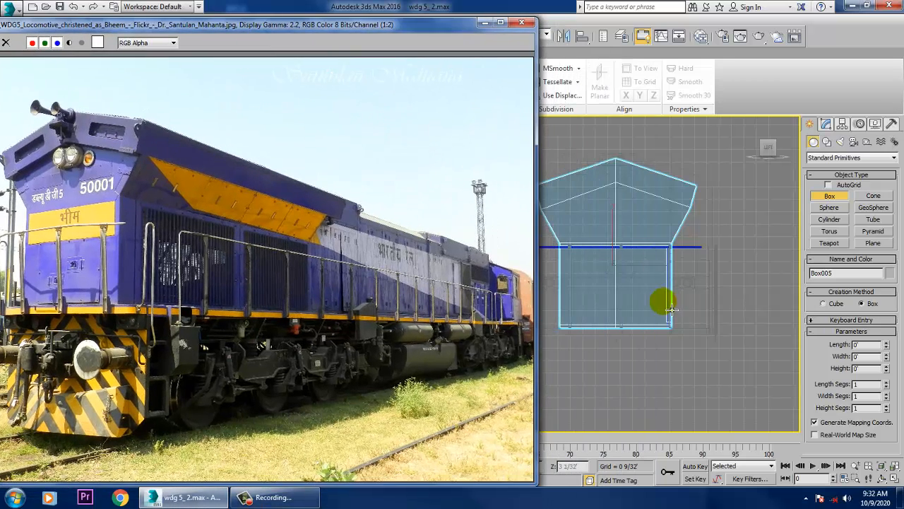
pyautogui.scroll(3, 700, 294)
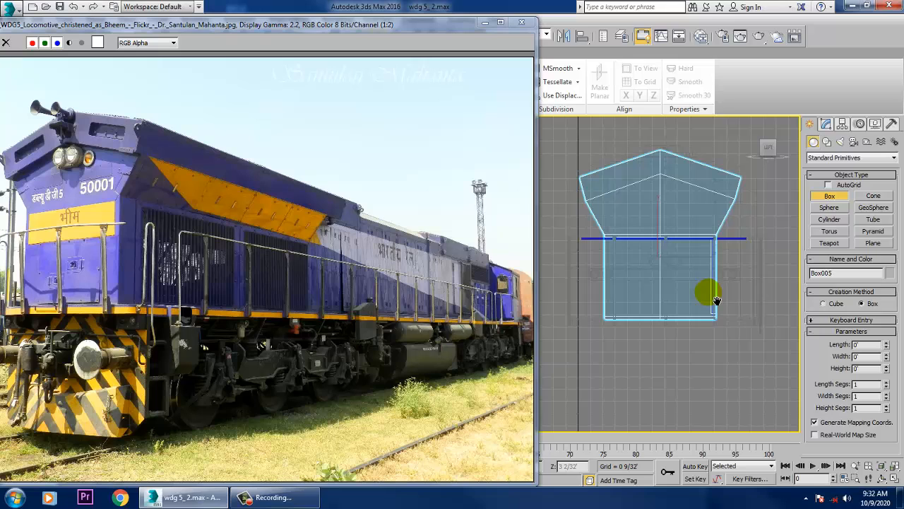
pyautogui.moveTo(716, 300); pyautogui.dragTo(695, 291, button='middle')
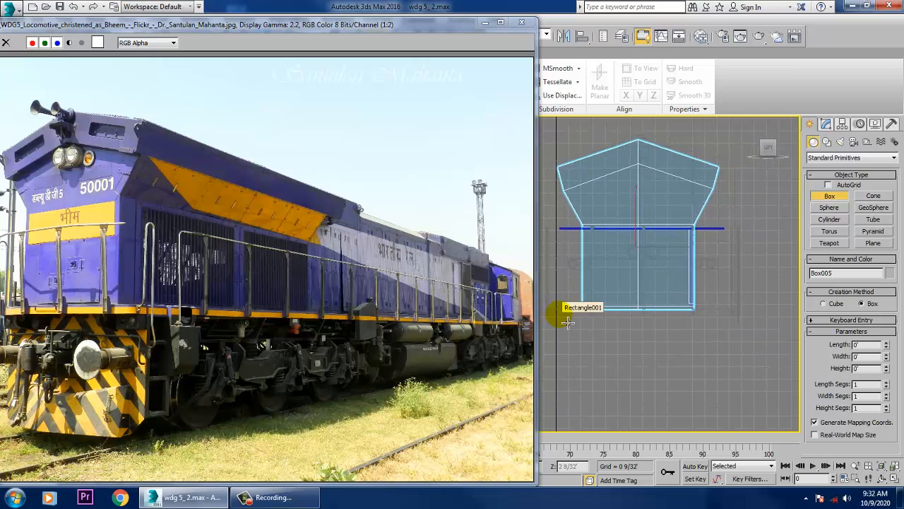
pyautogui.moveTo(567, 322); pyautogui.dragTo(745, 425)
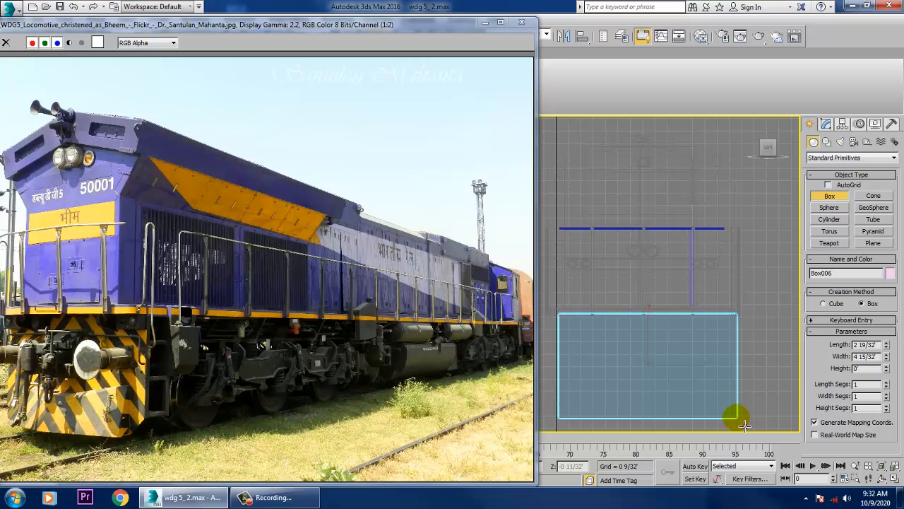
pyautogui.rightClick(744, 422)
# Move the new box along the X axis to the locomotive's front end, under the footplate
pyautogui.hotkey('alt', 'w')
pyautogui.keyDown('alt'); pyautogui.moveTo(730, 375); pyautogui.dragTo(621, 365, button='middle'); pyautogui.keyUp('alt')
pyautogui.keyDown('alt'); pyautogui.moveTo(708, 365); pyautogui.dragTo(779, 349, button='middle'); pyautogui.keyUp('alt')
pyautogui.moveTo(790, 355); pyautogui.dragTo(636, 374)
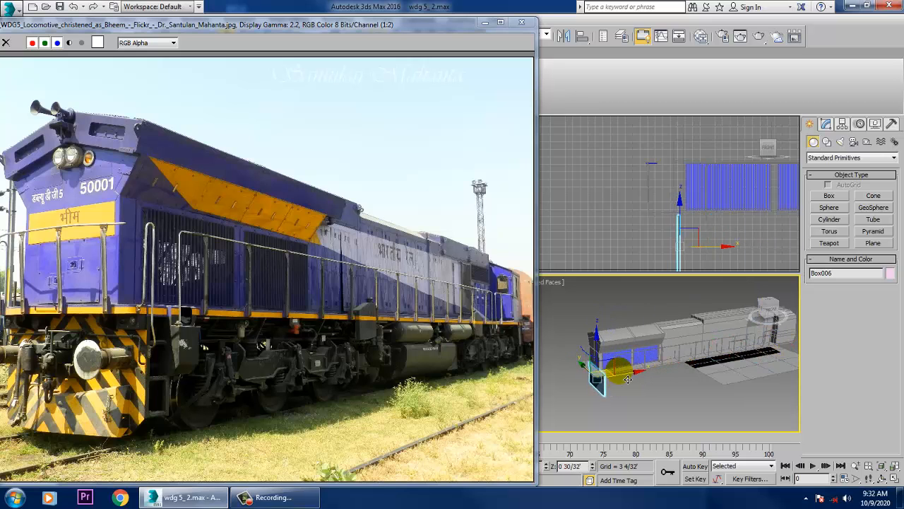
pyautogui.hotkey('alt', 'w')
pyautogui.keyDown('alt'); pyautogui.moveTo(599, 353); pyautogui.dragTo(714, 374, button='middle'); pyautogui.keyUp('alt')
pyautogui.scroll(1, 620, 351)
pyautogui.click(699, 306)
pyautogui.scroll(-3, 678, 322)
pyautogui.click(670, 283)
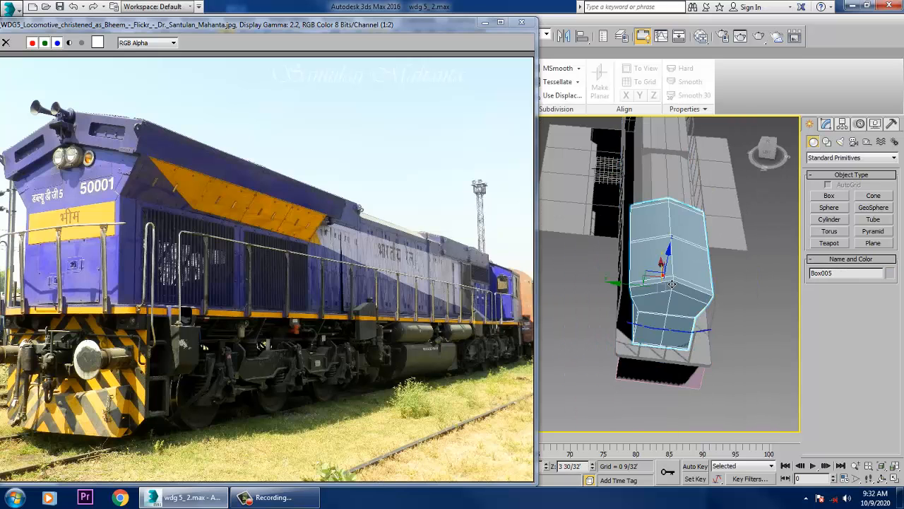
pyautogui.keyDown('alt'); pyautogui.moveTo(671, 283); pyautogui.dragTo(711, 238, button='middle'); pyautogui.keyUp('alt')
pyautogui.keyDown('ctrl'); pyautogui.click(757, 233); pyautogui.keyUp('ctrl')
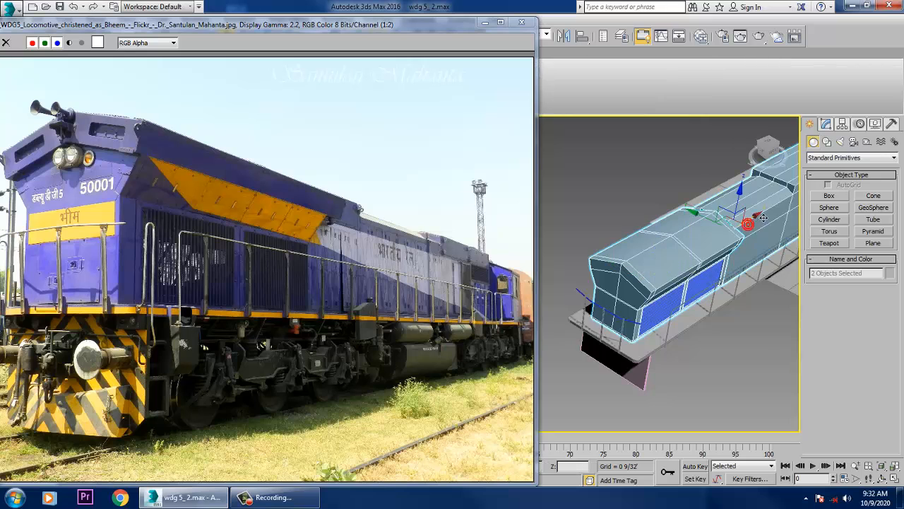
pyautogui.scroll(-2, 669, 238)
pyautogui.scroll(-2, 725, 264)
pyautogui.keyDown('alt'); pyautogui.moveTo(726, 264); pyautogui.dragTo(656, 226, button='middle'); pyautogui.keyUp('alt')
pyautogui.scroll(3, 588, 227)
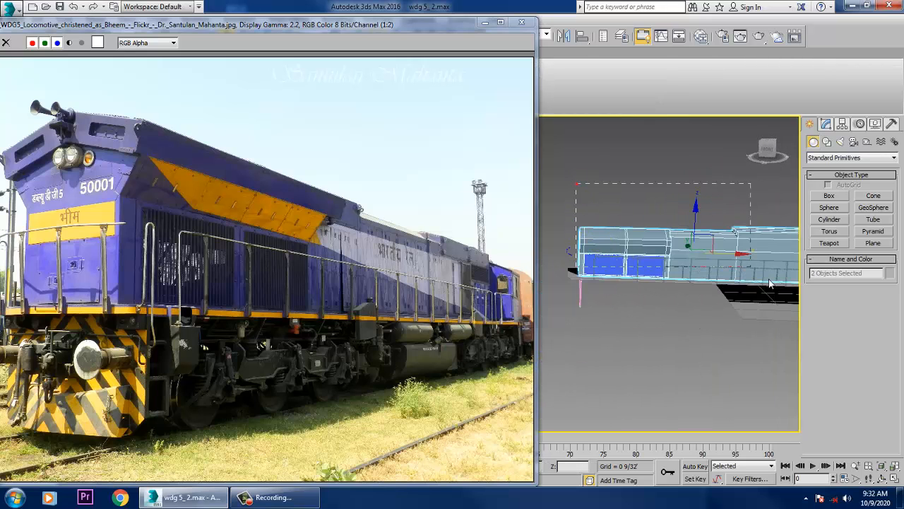
# Select all objects and remove the rear parts, footplate and handrails from the selection, keeping the front hood section with its grille slats
pyautogui.hotkey('ctrl', 'a')
pyautogui.moveTo(748, 289); pyautogui.dragTo(726, 314, button='middle')
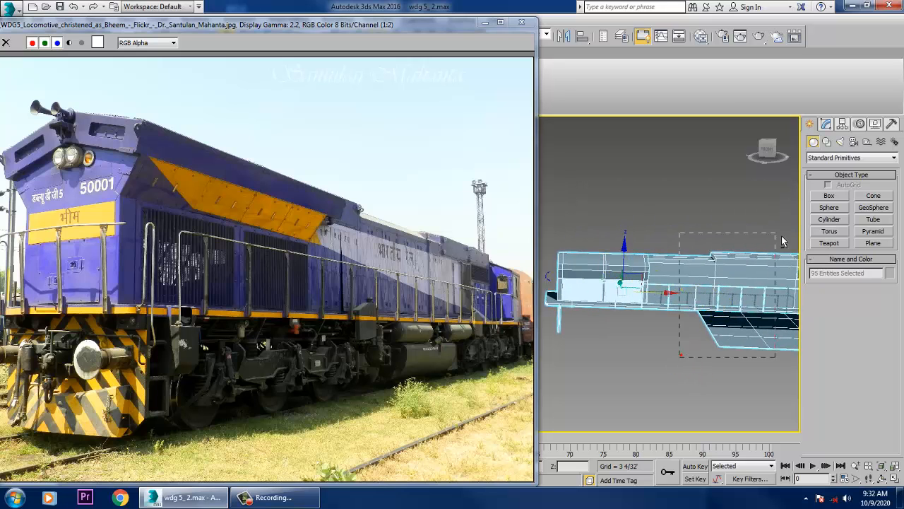
pyautogui.keyDown('alt'); pyautogui.moveTo(781, 241); pyautogui.dragTo(777, 244); pyautogui.keyUp('alt')
pyautogui.keyDown('alt'); pyautogui.moveTo(706, 278); pyautogui.dragTo(610, 332, button='middle'); pyautogui.keyUp('alt')
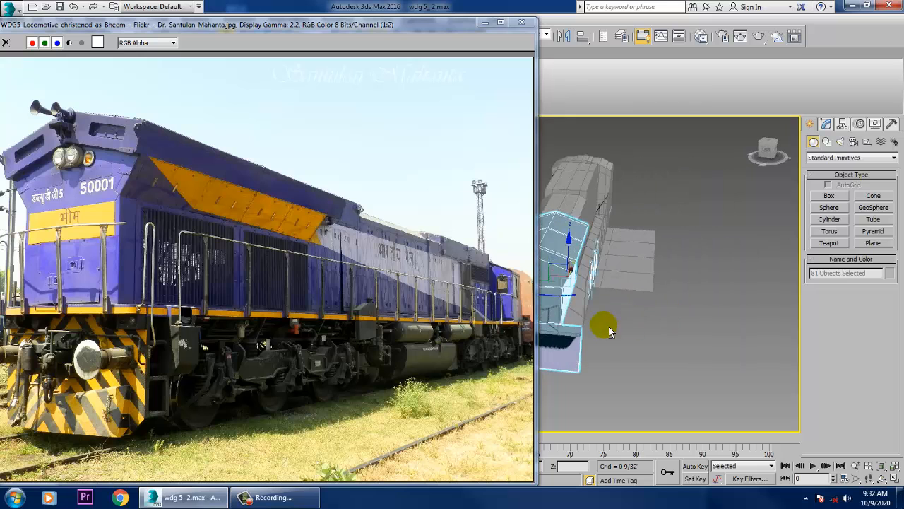
pyautogui.keyDown('alt'); pyautogui.click(594, 242); pyautogui.keyUp('alt')
pyautogui.keyDown('alt'); pyautogui.moveTo(598, 245); pyautogui.dragTo(644, 292, button='middle'); pyautogui.keyUp('alt')
pyautogui.scroll(3, 664, 286)
pyautogui.keyDown('alt'); pyautogui.moveTo(644, 292); pyautogui.dragTo(616, 311, button='middle'); pyautogui.keyUp('alt')
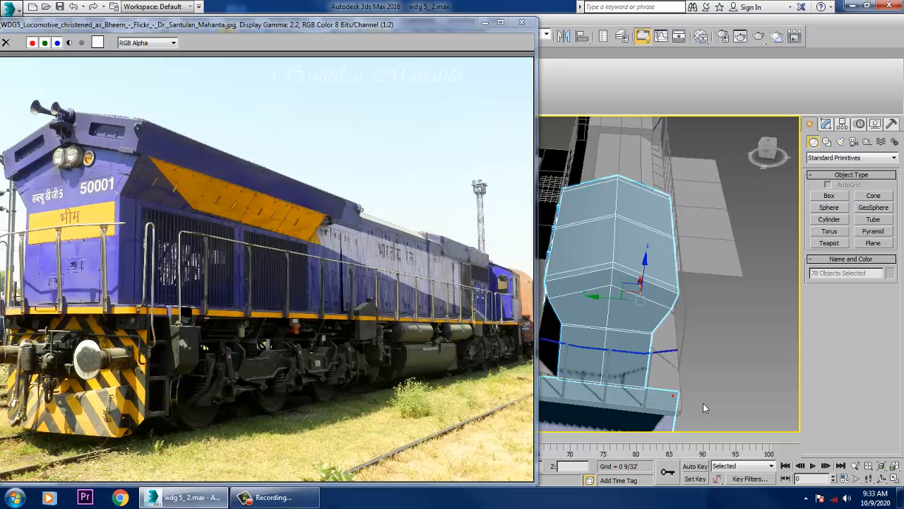
pyautogui.keyDown('alt'); pyautogui.moveTo(671, 428); pyautogui.dragTo(666, 425); pyautogui.keyUp('alt')
pyautogui.moveTo(610, 339); pyautogui.dragTo(628, 341, button='middle')
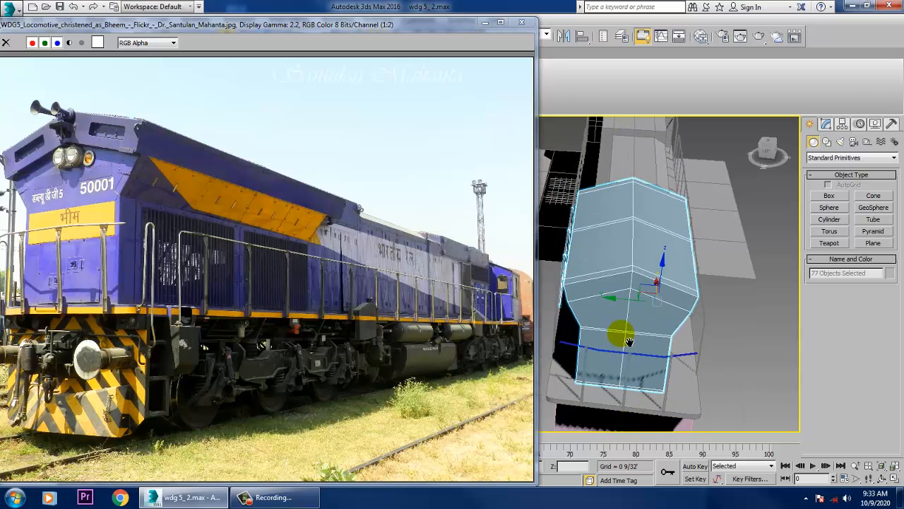
# Move the front hood section and its grille slats along the Y axis to centre them on the footplate
pyautogui.moveTo(627, 306); pyautogui.dragTo(634, 306)
pyautogui.hotkey('ctrl', 'z')
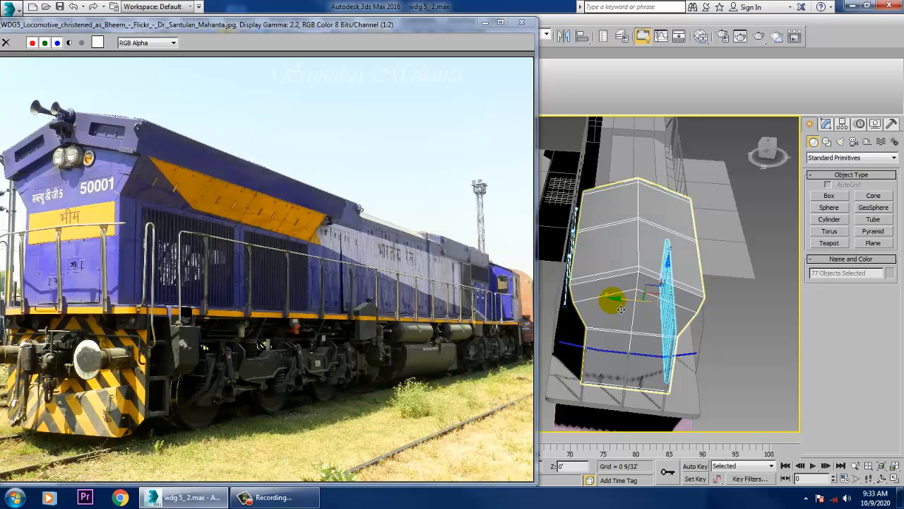
pyautogui.keyDown('alt'); pyautogui.moveTo(621, 308); pyautogui.dragTo(655, 290, button='middle'); pyautogui.keyUp('alt')
pyautogui.keyDown('alt'); pyautogui.moveTo(616, 232); pyautogui.dragTo(613, 229); pyautogui.keyUp('alt')
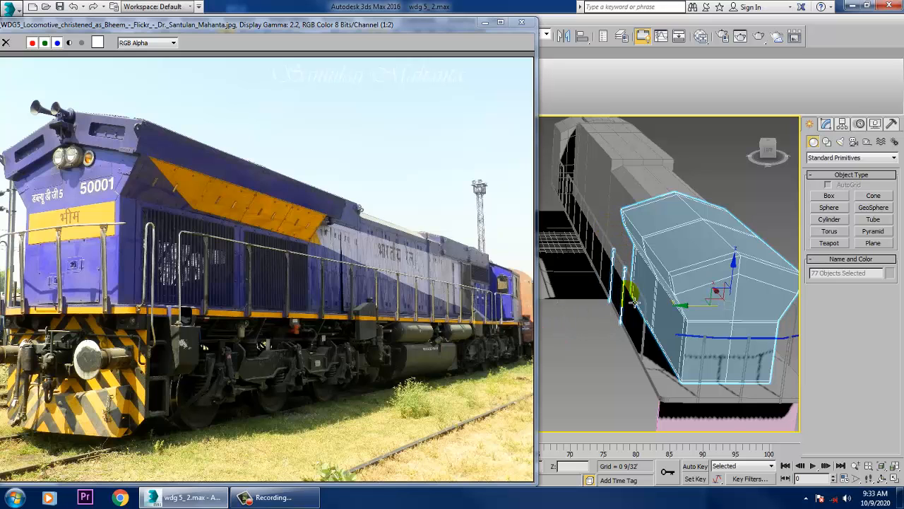
pyautogui.keyDown('alt'); pyautogui.moveTo(649, 322); pyautogui.dragTo(654, 377, button='middle'); pyautogui.keyUp('alt')
pyautogui.keyDown('ctrl'); pyautogui.click(650, 245); pyautogui.keyUp('ctrl')
pyautogui.scroll(-3, 648, 249)
# Move the box under the footplate along the Y axis and scale it along Y to match the footplate's full width
pyautogui.click(654, 362)
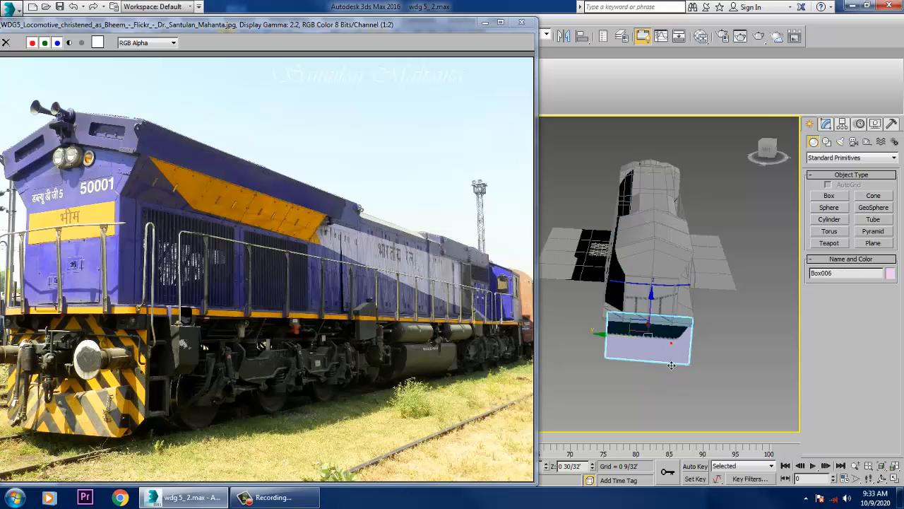
pyautogui.scroll(5, 659, 332)
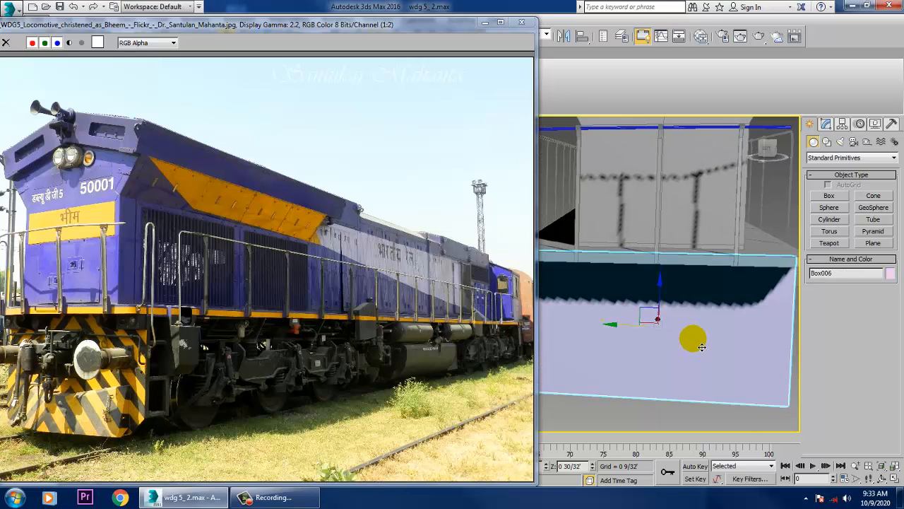
pyautogui.scroll(-6, 739, 329)
pyautogui.moveTo(742, 327)
pyautogui.mouseDown(button='middle')
pyautogui.moveTo(751, 335)
pyautogui.moveTo(760, 324)
pyautogui.mouseUp(button='middle')
pyautogui.scroll(3, 751, 335)
pyautogui.moveTo(624, 327); pyautogui.dragTo(618, 327)
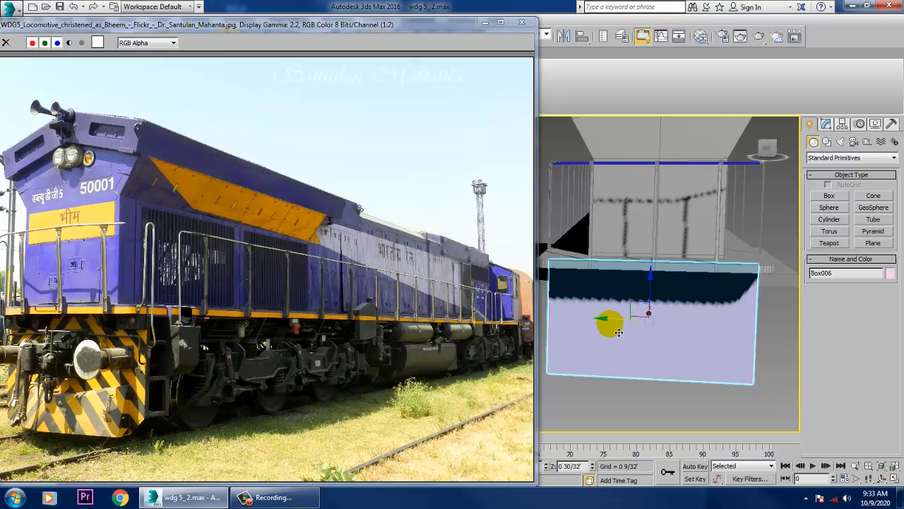
pyautogui.press('r')
pyautogui.moveTo(701, 324); pyautogui.dragTo(705, 322)
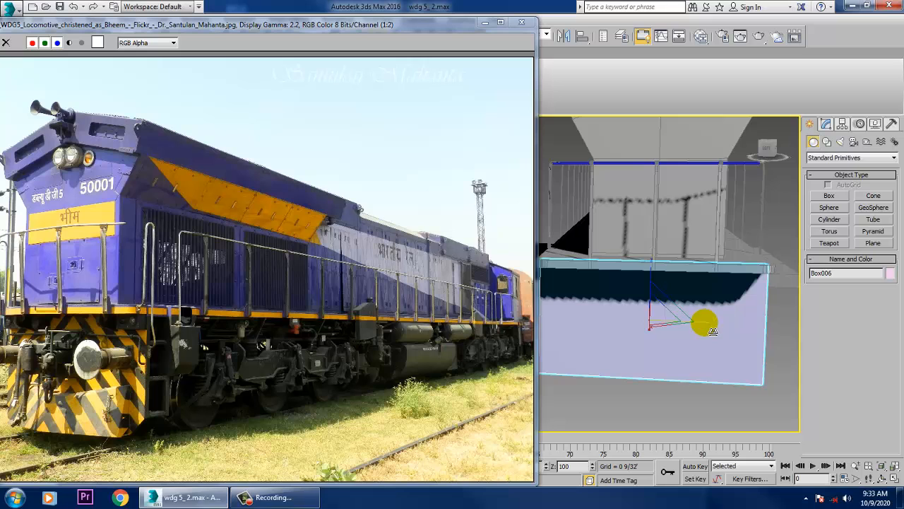
pyautogui.keyDown('alt'); pyautogui.moveTo(706, 323); pyautogui.dragTo(737, 317, button='middle'); pyautogui.keyUp('alt')
pyautogui.press('w')
# Convert the front box below the footplate to an editable poly
pyautogui.rightClick(763, 283)
pyautogui.moveTo(793, 397)
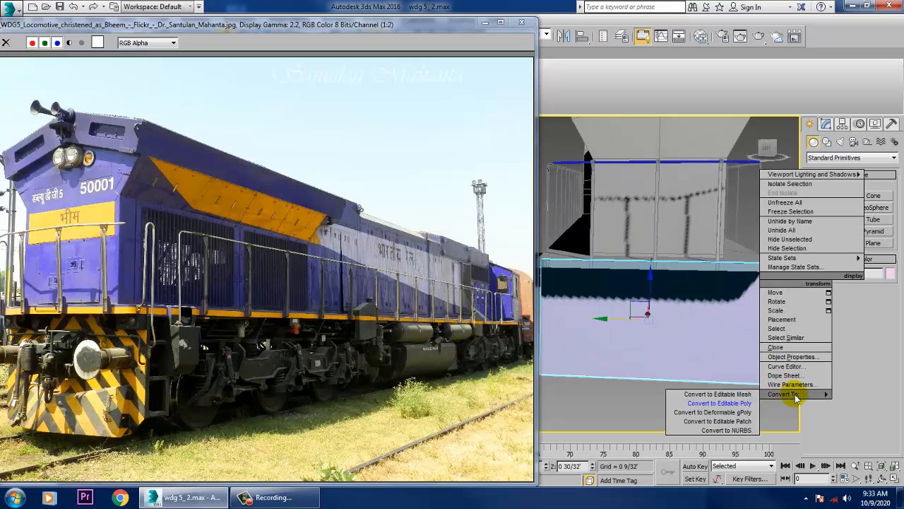
pyautogui.click(735, 402)
pyautogui.keyDown('alt'); pyautogui.moveTo(735, 396); pyautogui.dragTo(650, 318, button='middle'); pyautogui.keyUp('alt')
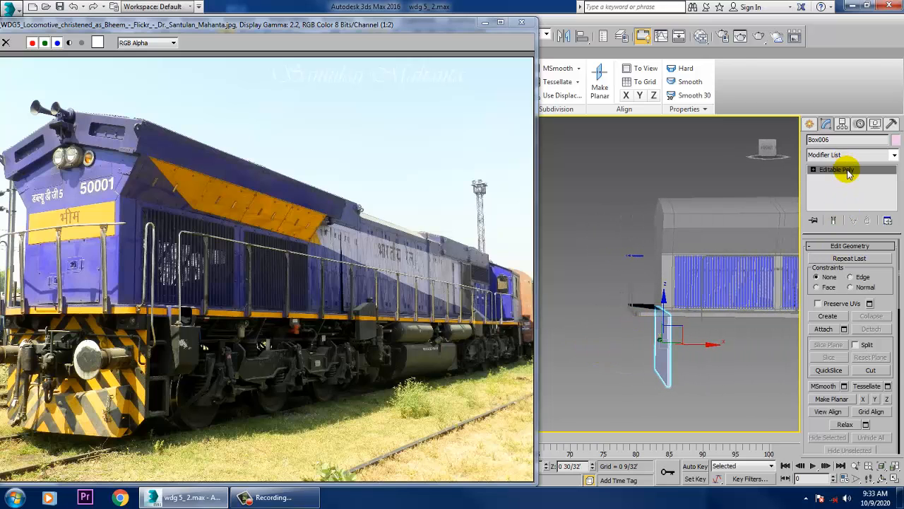
pyautogui.press('4')
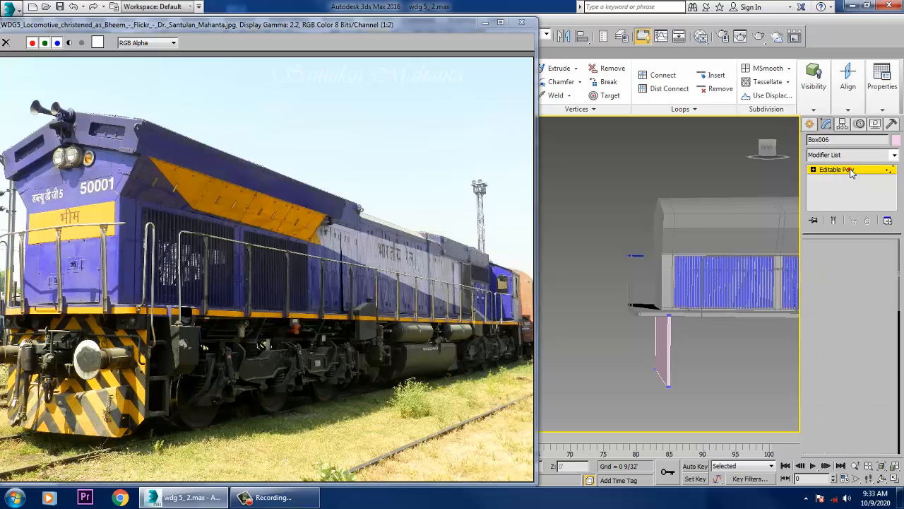
pyautogui.press('4')
# Leave vertex editing on the front plate and enter its Edge sub-object level
pyautogui.moveTo(731, 353); pyautogui.dragTo(631, 342)
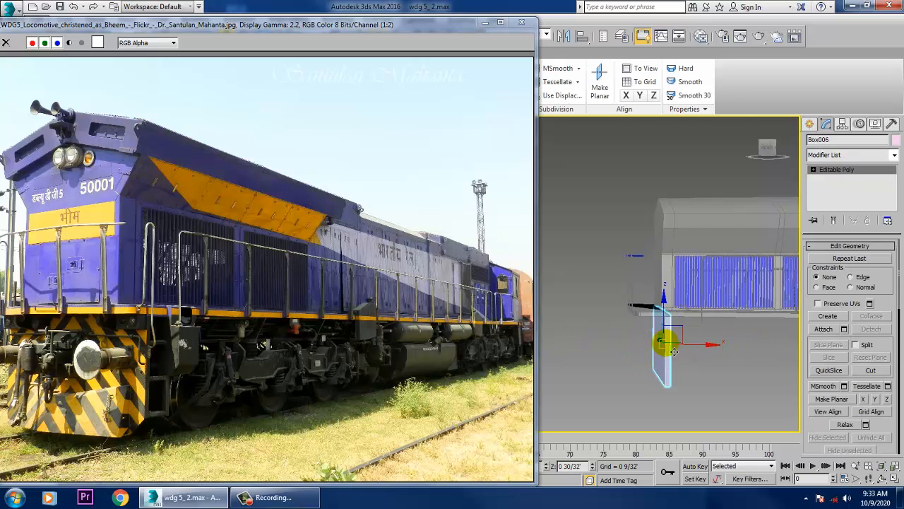
pyautogui.scroll(8, 703, 338)
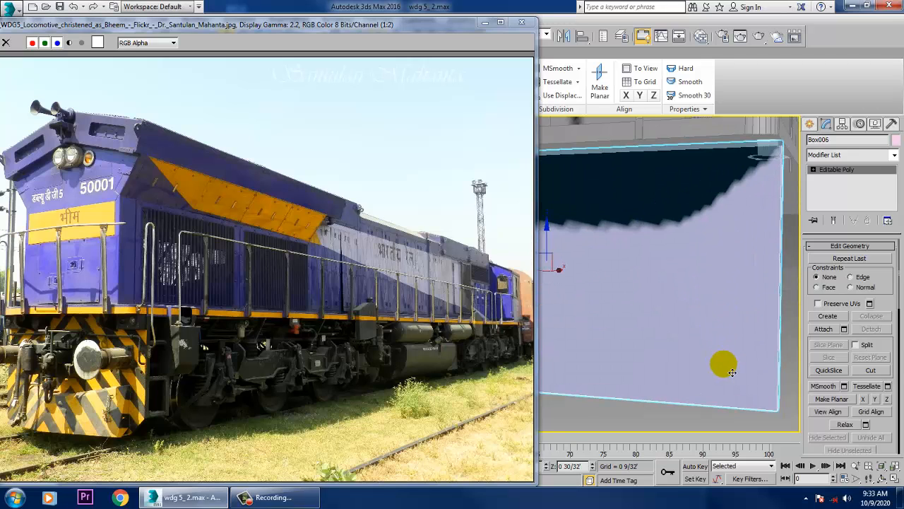
pyautogui.click(813, 171)
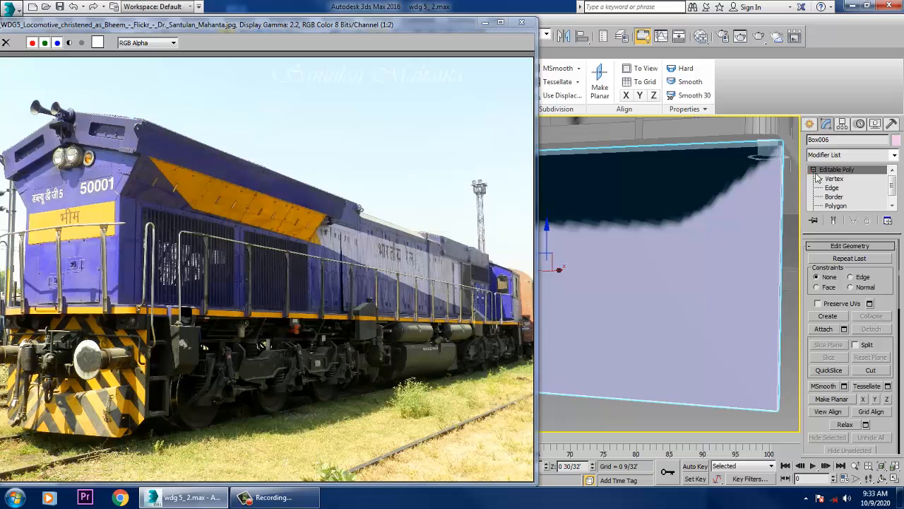
pyautogui.click(833, 188)
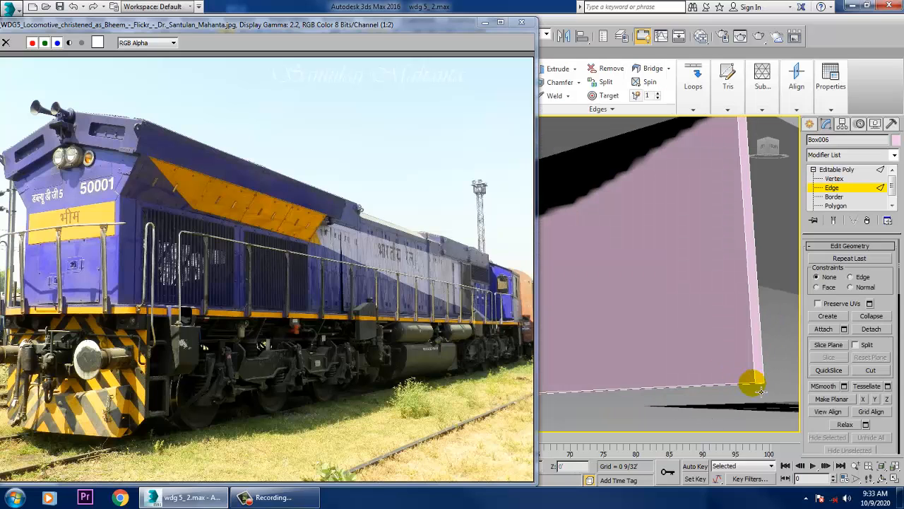
pyautogui.keyDown('alt'); pyautogui.moveTo(768, 390); pyautogui.dragTo(743, 443, button='middle'); pyautogui.keyUp('alt')
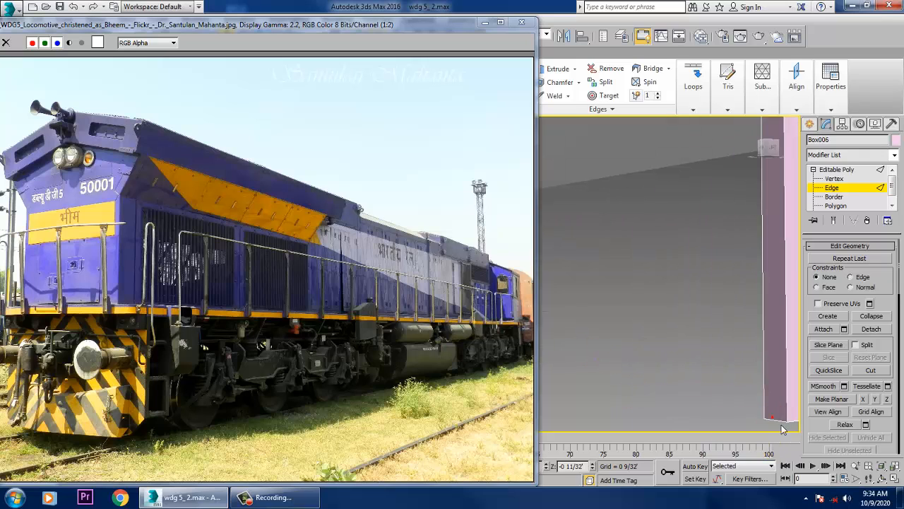
pyautogui.scroll(5, 884, 439)
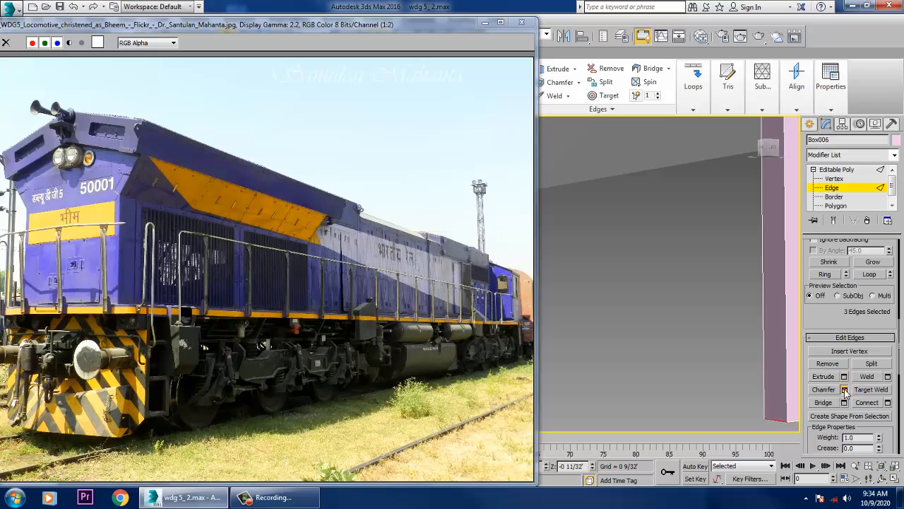
pyautogui.click(846, 393)
pyautogui.keyDown('alt'); pyautogui.moveTo(696, 349); pyautogui.dragTo(615, 337, button='middle'); pyautogui.keyUp('alt')
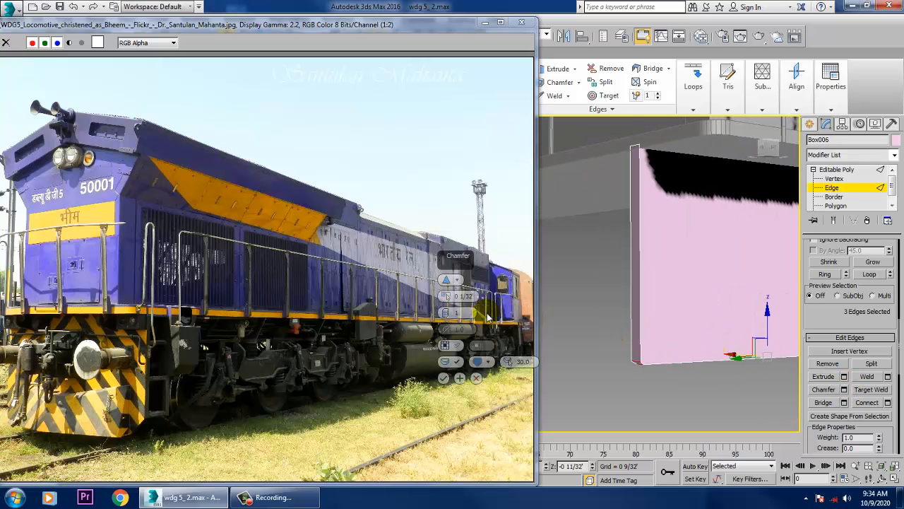
pyautogui.moveTo(446, 290)
pyautogui.mouseDown()
pyautogui.moveTo(440, 234)
pyautogui.moveTo(460, 287)
pyautogui.mouseUp()
pyautogui.keyDown('alt'); pyautogui.moveTo(639, 318); pyautogui.dragTo(626, 299, button='middle'); pyautogui.keyUp('alt')
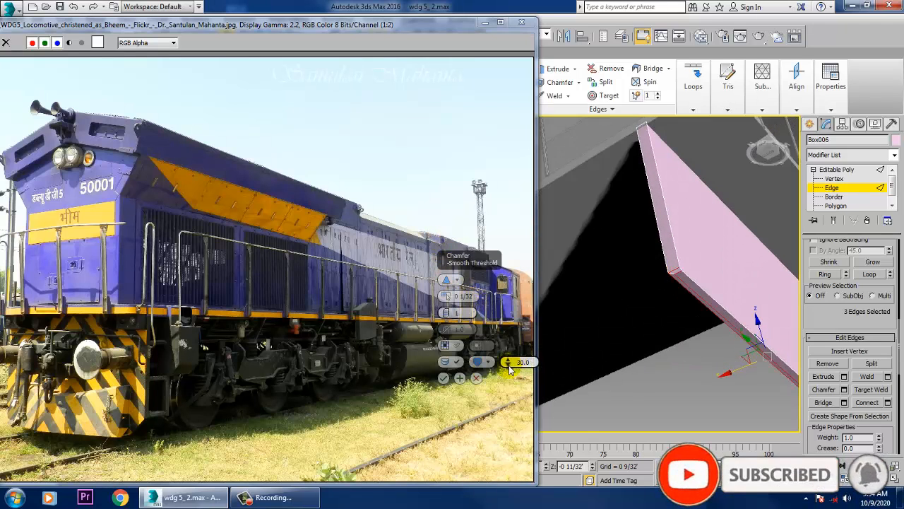
pyautogui.click(474, 376)
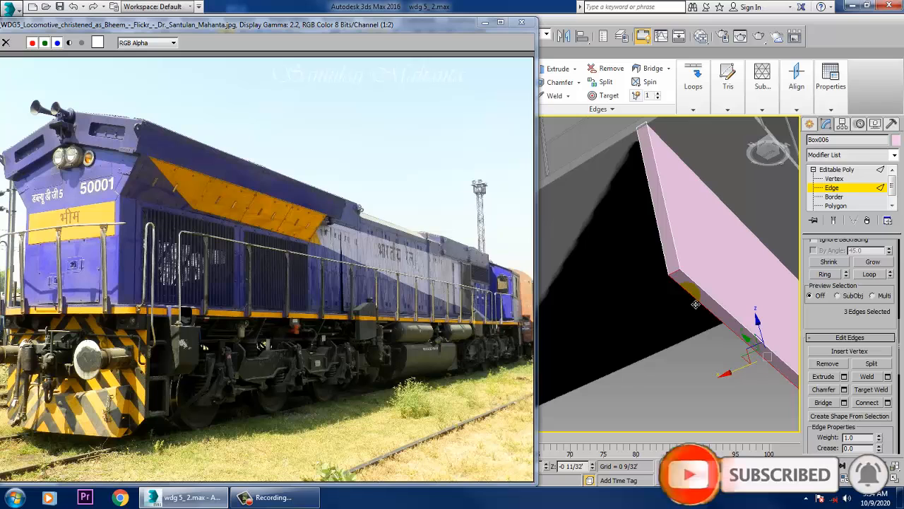
pyautogui.click(822, 364)
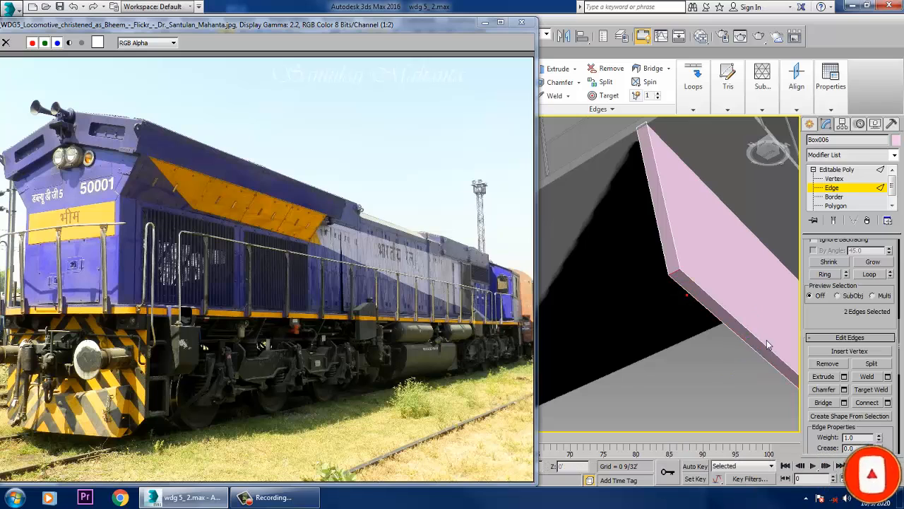
pyautogui.click(844, 389)
pyautogui.keyDown('alt'); pyautogui.moveTo(699, 332); pyautogui.dragTo(687, 341, button='middle'); pyautogui.keyUp('alt')
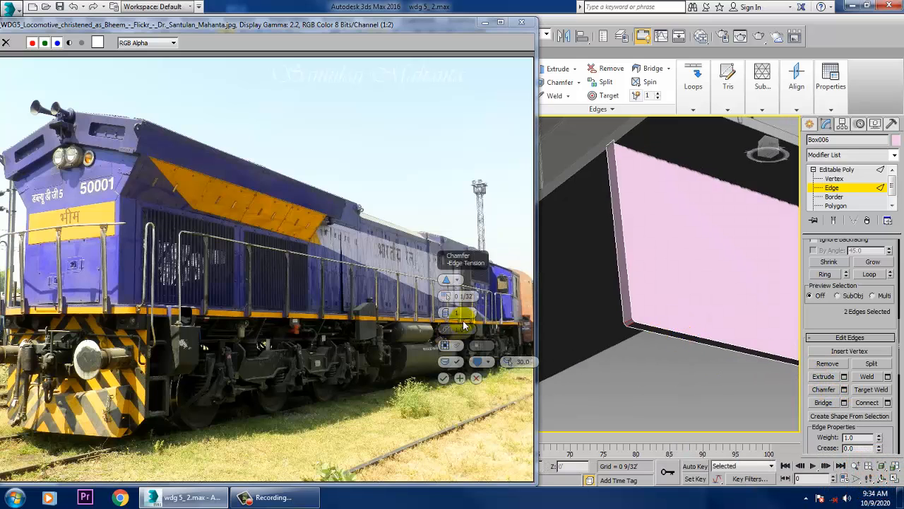
pyautogui.click(446, 288)
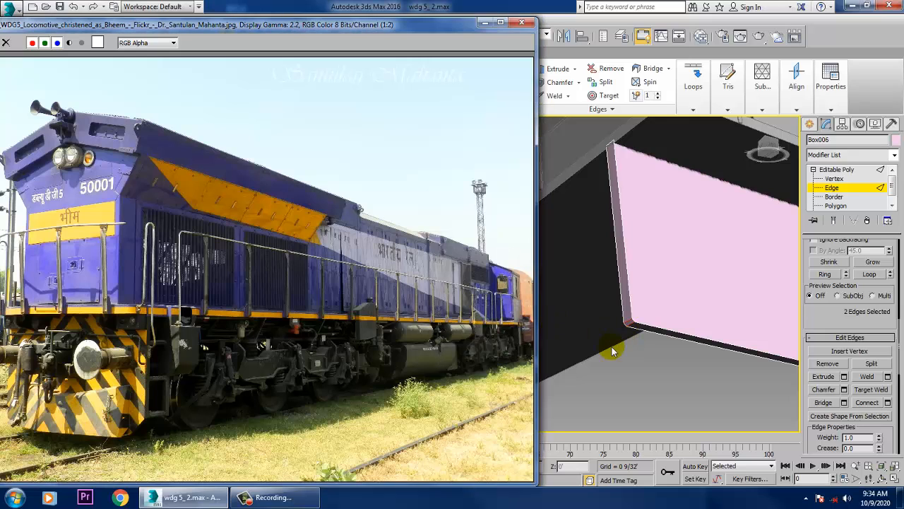
pyautogui.keyDown('alt'); pyautogui.moveTo(612, 351); pyautogui.dragTo(628, 353, button='middle'); pyautogui.keyUp('alt')
pyautogui.keyDown('ctrl'); pyautogui.click(633, 357); pyautogui.keyUp('ctrl')
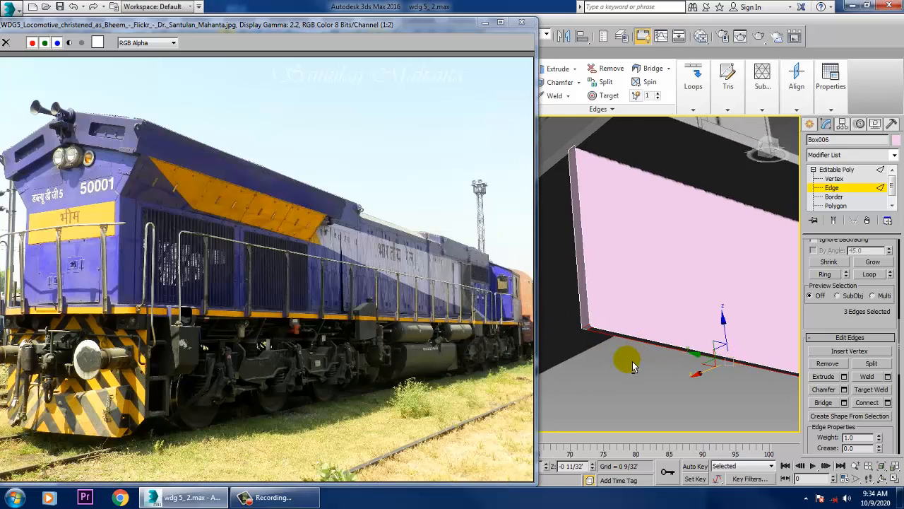
pyautogui.keyDown('alt'); pyautogui.click(628, 360); pyautogui.keyUp('alt')
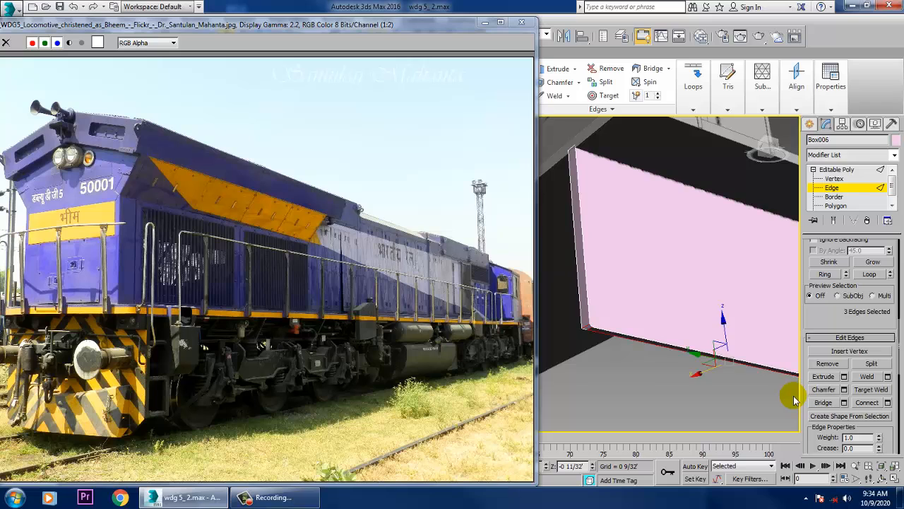
pyautogui.click(624, 368)
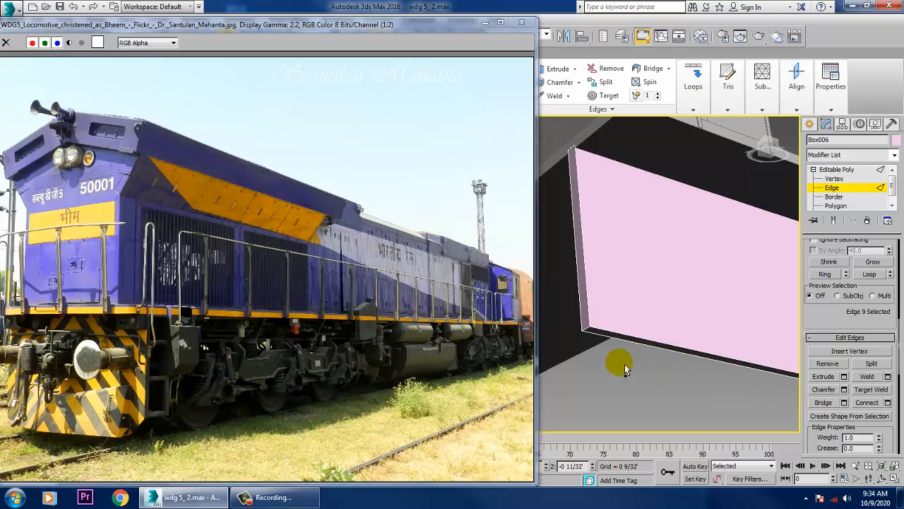
pyautogui.click(592, 334)
# Move the locomotive reference photo aside to clear the viewport around the front plate
pyautogui.keyDown('alt'); pyautogui.moveTo(694, 351); pyautogui.dragTo(584, 353, button='middle'); pyautogui.keyUp('alt')
pyautogui.keyDown('alt'); pyautogui.moveTo(686, 332); pyautogui.dragTo(686, 329, button='middle'); pyautogui.keyUp('alt')
pyautogui.hotkey('ctrl', 'shift', 'c')
pyautogui.moveTo(443, 27); pyautogui.dragTo(218, 162)
pyautogui.click(474, 377)
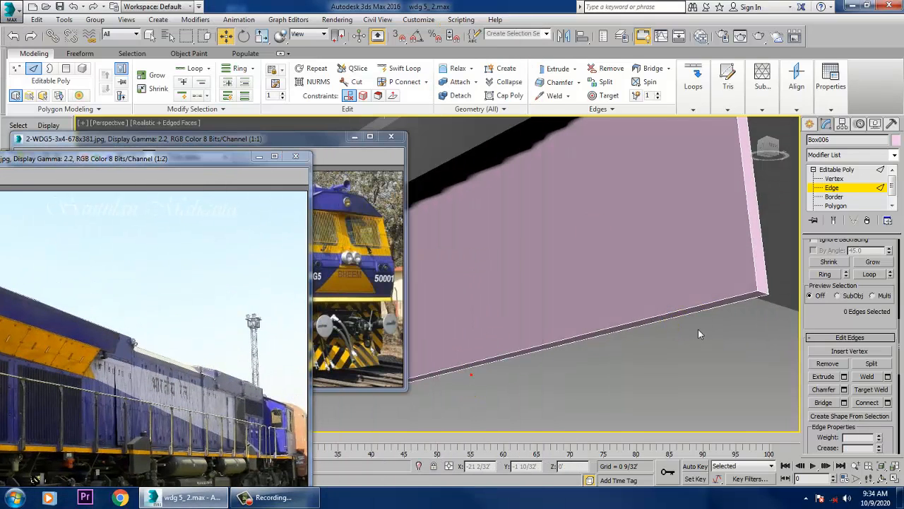
# Chamfer the two bottom corner edges of the front plate by 0 14/32' with one segment
pyautogui.click(772, 299)
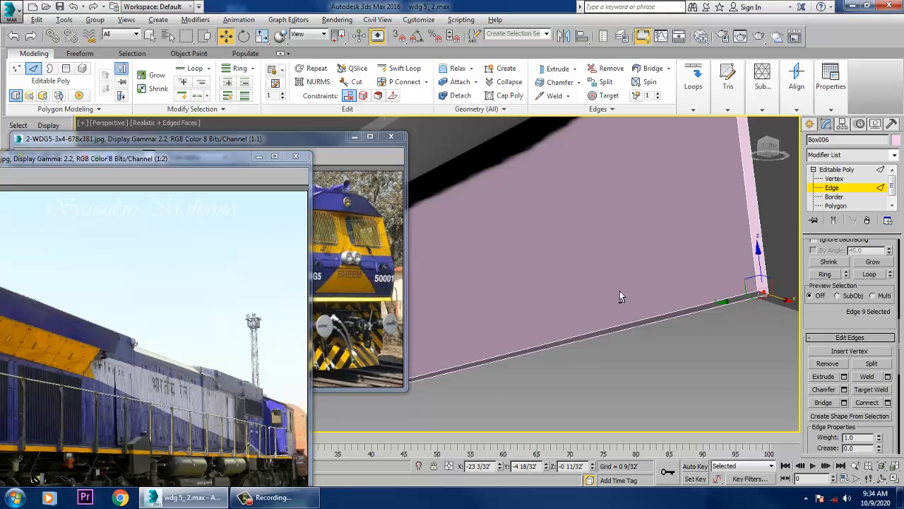
pyautogui.keyDown('alt'); pyautogui.moveTo(621, 297); pyautogui.dragTo(17, 373, button='middle'); pyautogui.keyUp('alt')
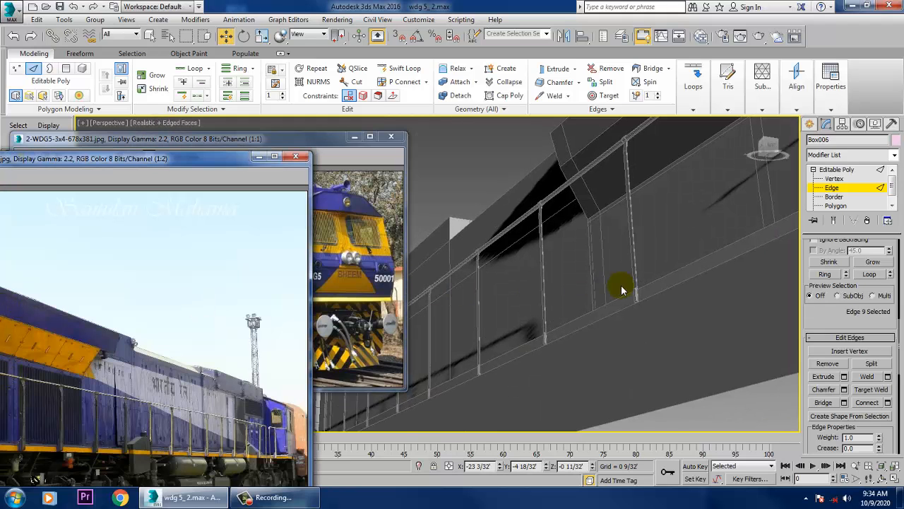
pyautogui.moveTo(621, 290); pyautogui.dragTo(368, 224, button='middle')
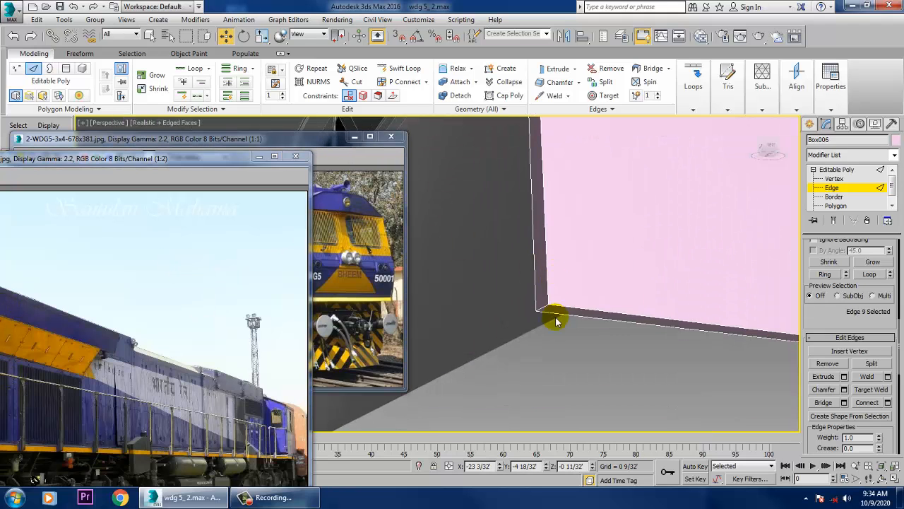
pyautogui.click(844, 389)
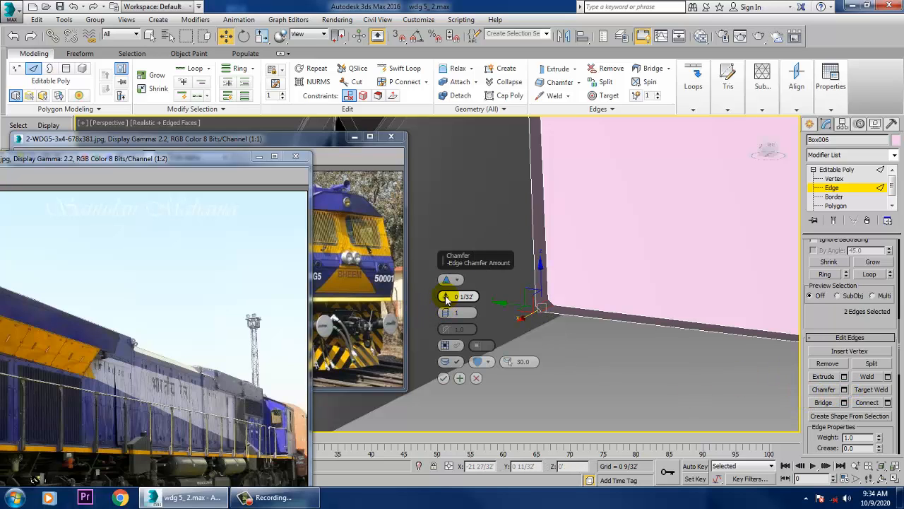
pyautogui.moveTo(445, 296); pyautogui.dragTo(447, 252)
pyautogui.moveTo(182, 159); pyautogui.dragTo(307, 48)
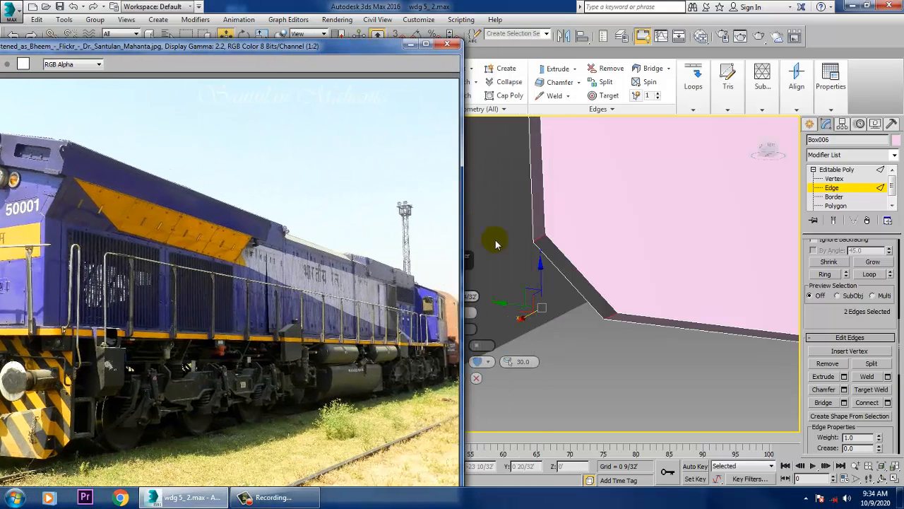
pyautogui.scroll(-6, 682, 228)
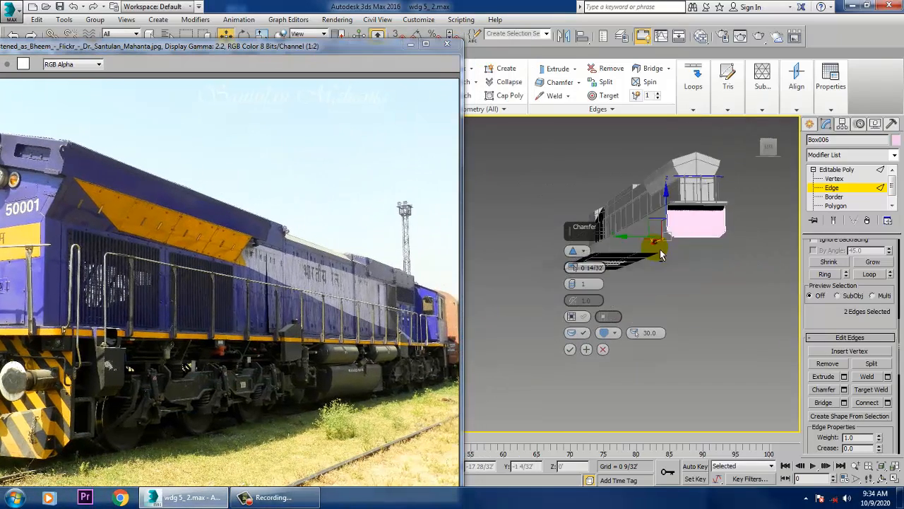
pyautogui.moveTo(710, 252); pyautogui.dragTo(693, 288, button='middle')
pyautogui.scroll(3, 686, 288)
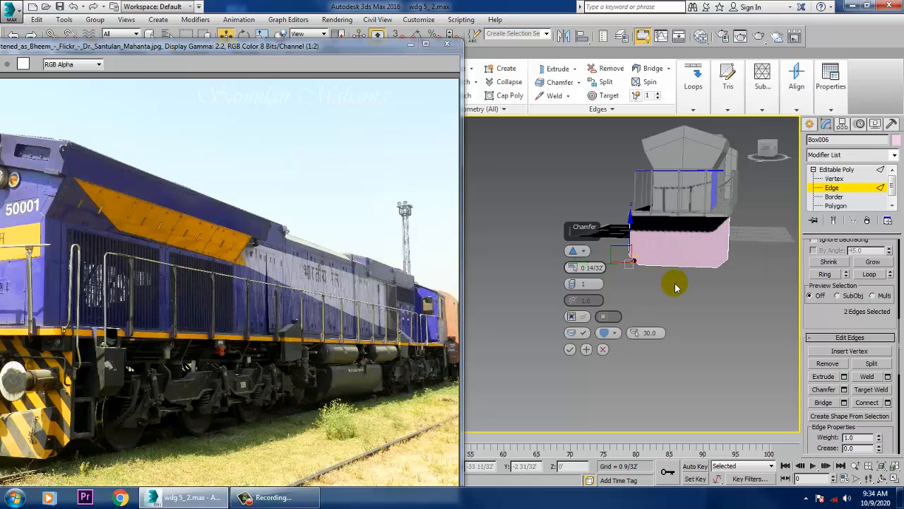
pyautogui.moveTo(161, 50); pyautogui.dragTo(237, 27)
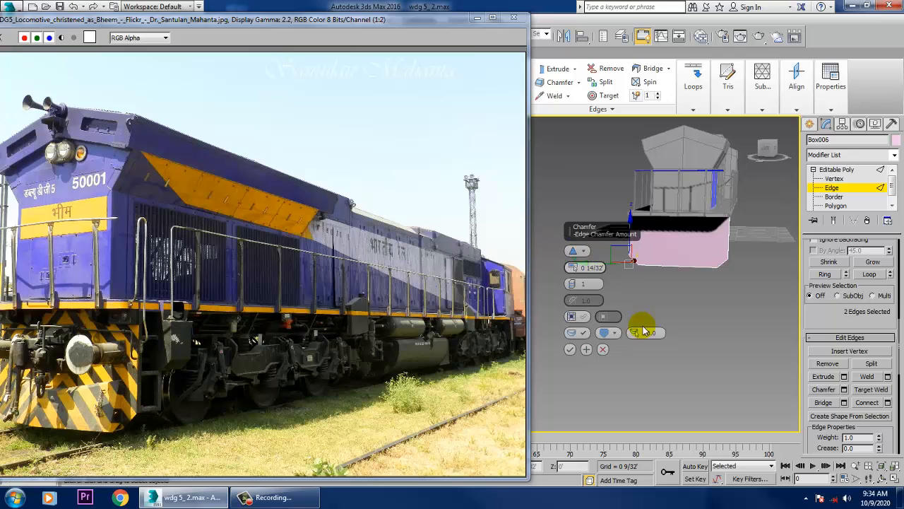
pyautogui.click(570, 350)
# Lower the front plate's bottom vertices along Z to about -0 17/32' to make the plate taller
pyautogui.keyDown('alt'); pyautogui.moveTo(571, 349); pyautogui.dragTo(687, 310, button='middle'); pyautogui.keyUp('alt')
pyautogui.scroll(6, 689, 296)
pyautogui.scroll(-3, 702, 298)
pyautogui.press('1')
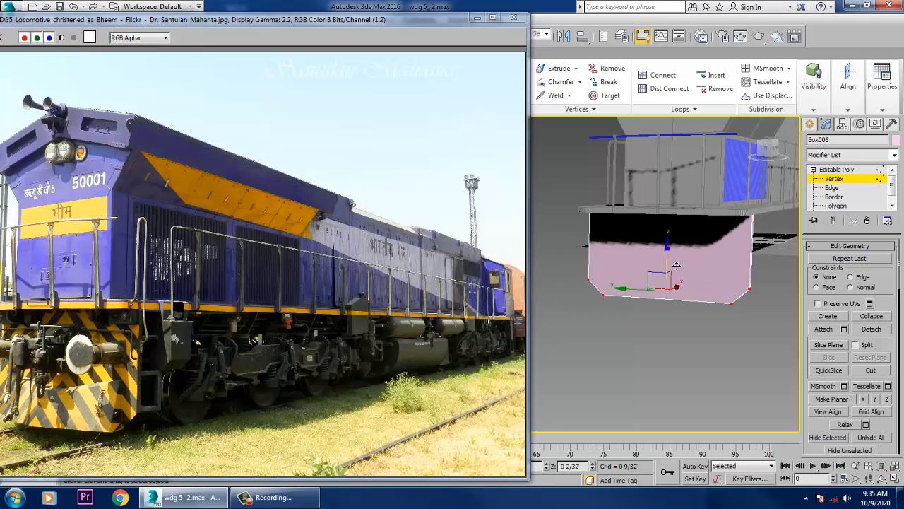
pyautogui.moveTo(676, 266); pyautogui.dragTo(676, 268)
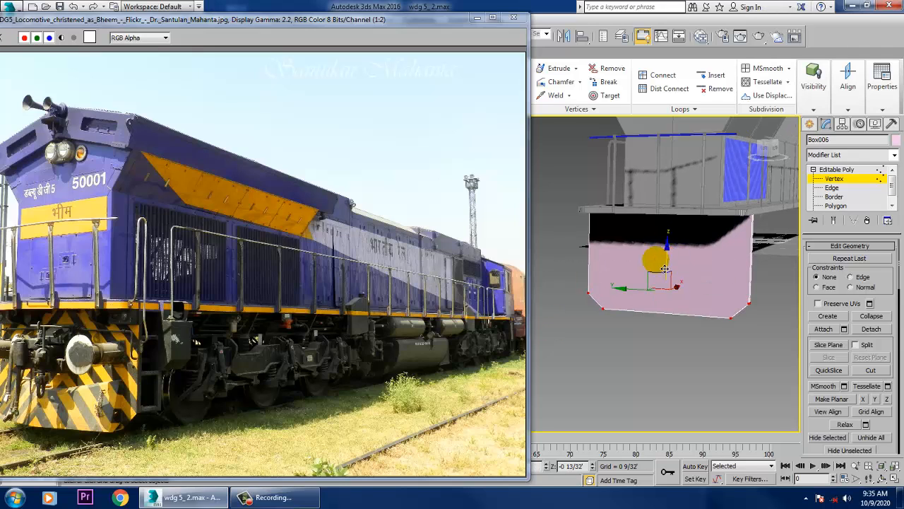
# Examine the striped front plate and buffers in the enlarged reference photo against the model, and clear the vertex selection
pyautogui.click(114, 373)
pyautogui.scroll(1, 114, 373)
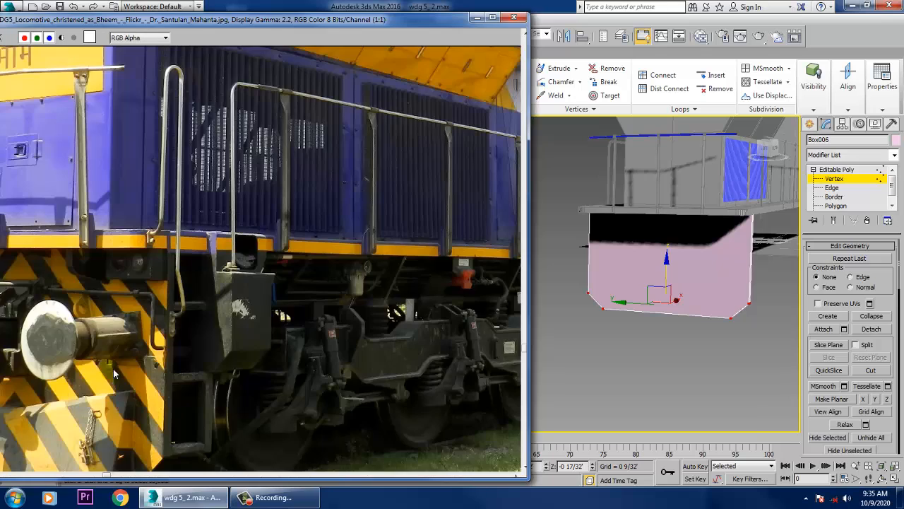
pyautogui.moveTo(131, 353); pyautogui.dragTo(276, 325, button='middle')
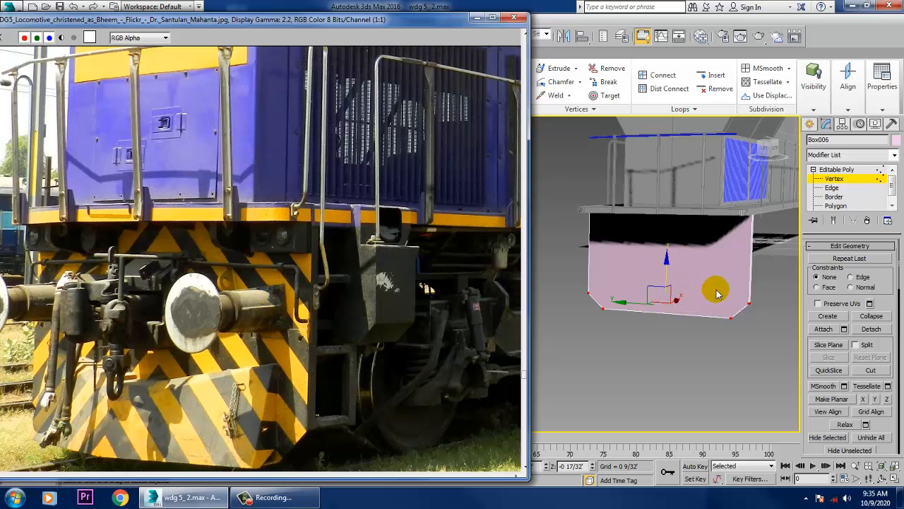
pyautogui.keyDown('alt'); pyautogui.moveTo(715, 286); pyautogui.dragTo(739, 289, button='middle'); pyautogui.keyUp('alt')
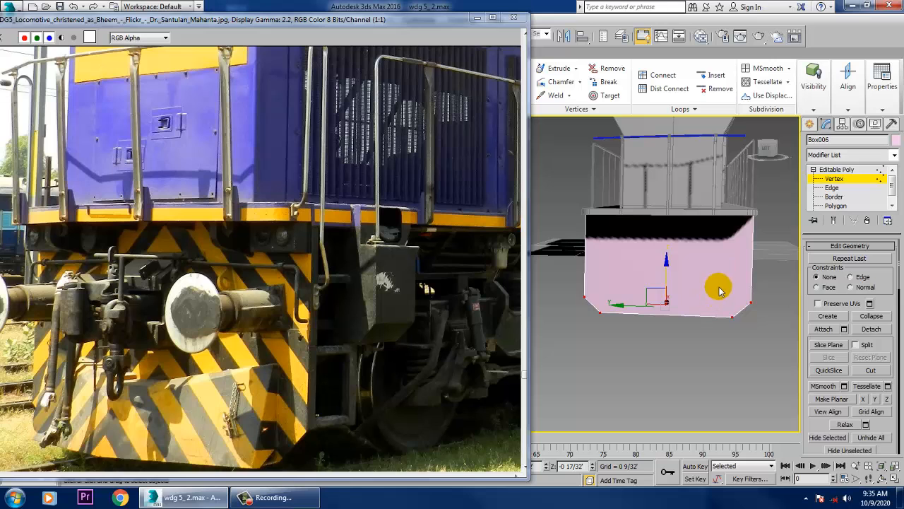
pyautogui.click(718, 286)
# Move the reference photo aside and frame the front plate in the maximised Left view
pyautogui.moveTo(409, 19); pyautogui.dragTo(233, 18)
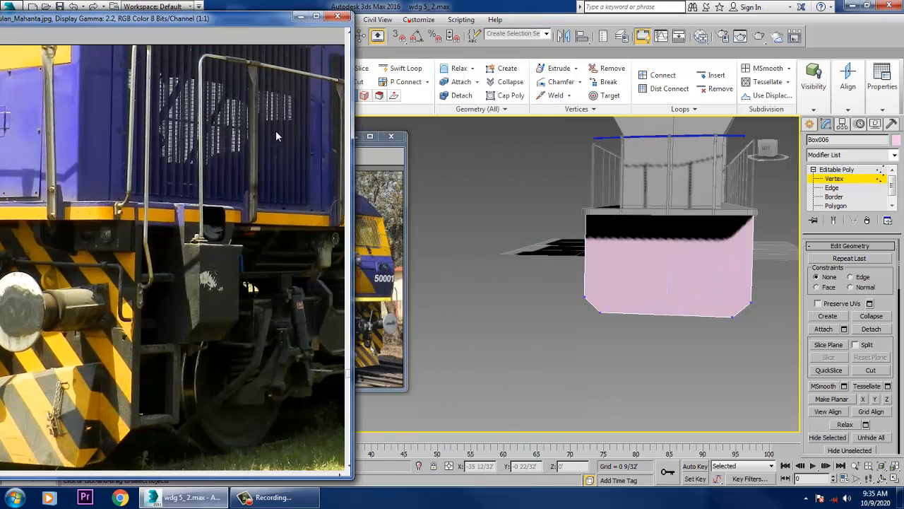
pyautogui.hotkey('alt', 'w')
pyautogui.click(429, 394)
pyautogui.hotkey('alt', 'w')
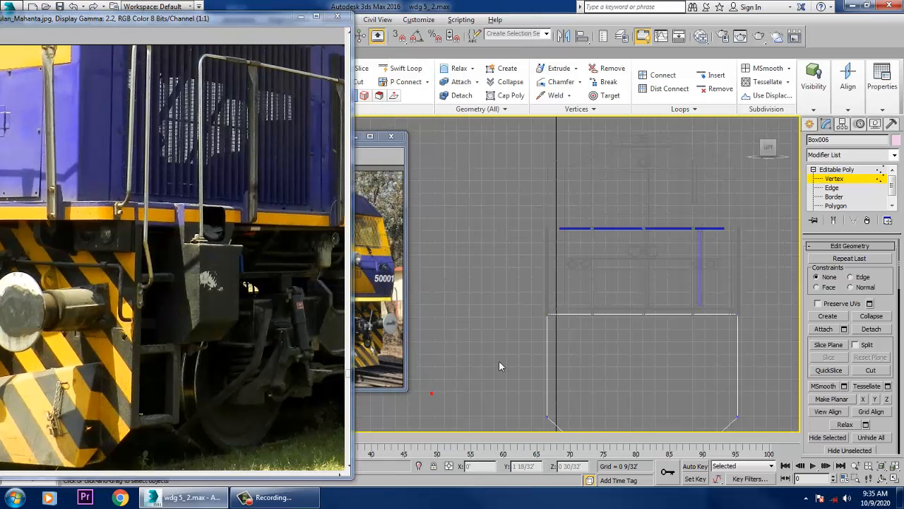
pyautogui.moveTo(499, 366); pyautogui.dragTo(574, 259, button='middle')
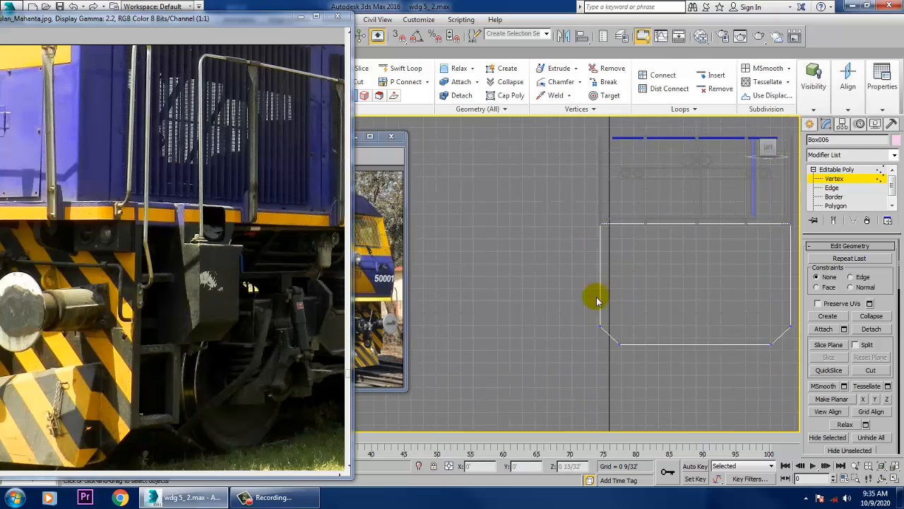
# Draw a box in the Left view over the lower part of the front plate, following the reference photo
pyautogui.doubleClick(217, 20)
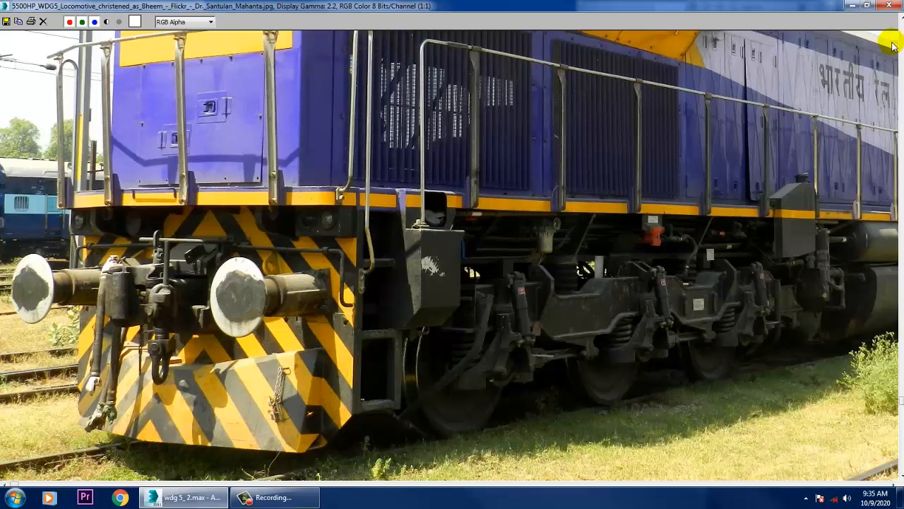
pyautogui.click(867, 5)
pyautogui.click(837, 170)
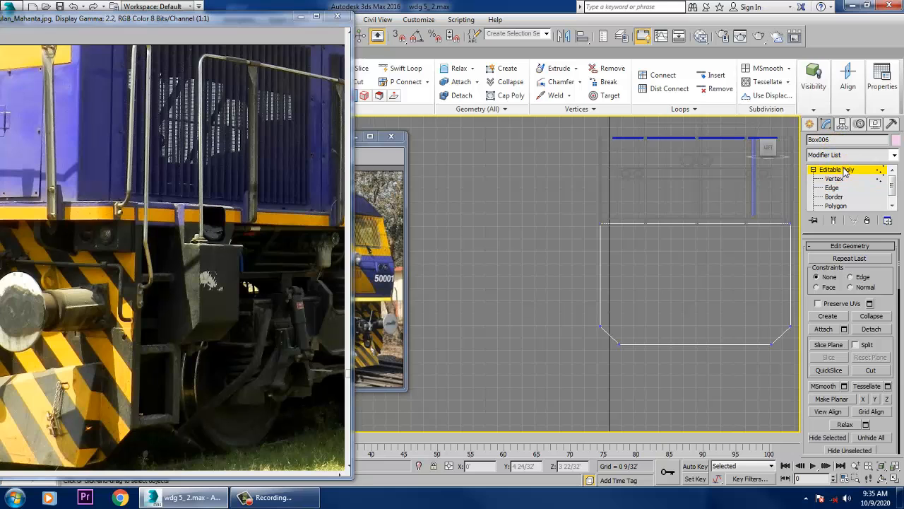
pyautogui.click(810, 124)
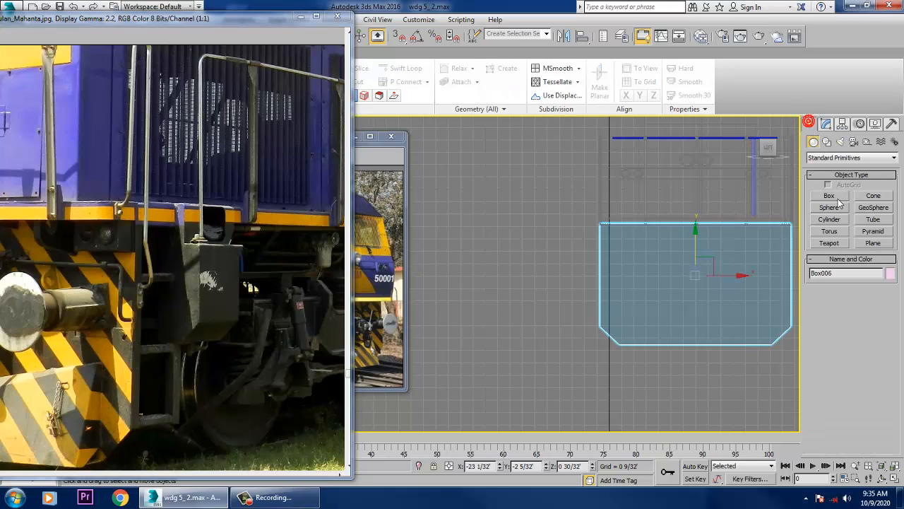
pyautogui.click(829, 196)
pyautogui.moveTo(176, 23); pyautogui.dragTo(332, 25)
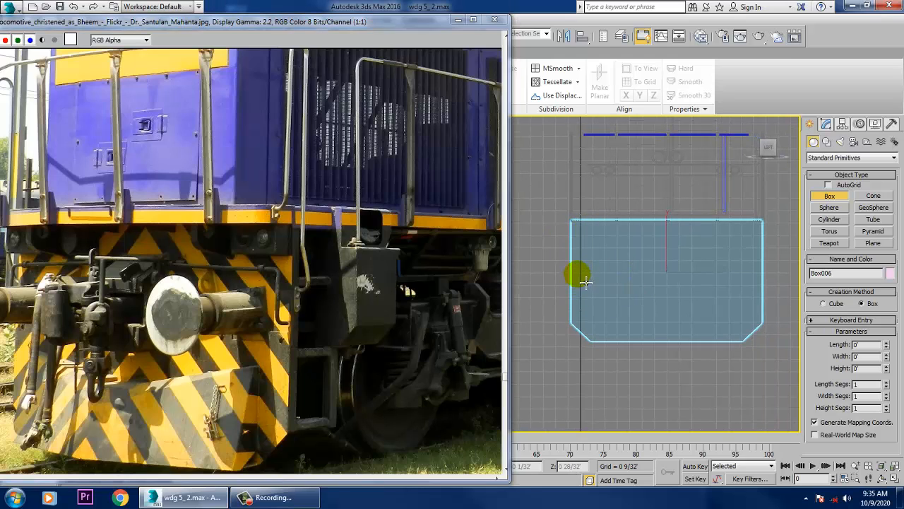
pyautogui.moveTo(602, 282); pyautogui.dragTo(751, 346)
pyautogui.click(751, 332)
pyautogui.rightClick(748, 332)
# Move the new box along X to sit just in front of the front plate's outer face
pyautogui.hotkey('alt', 'w')
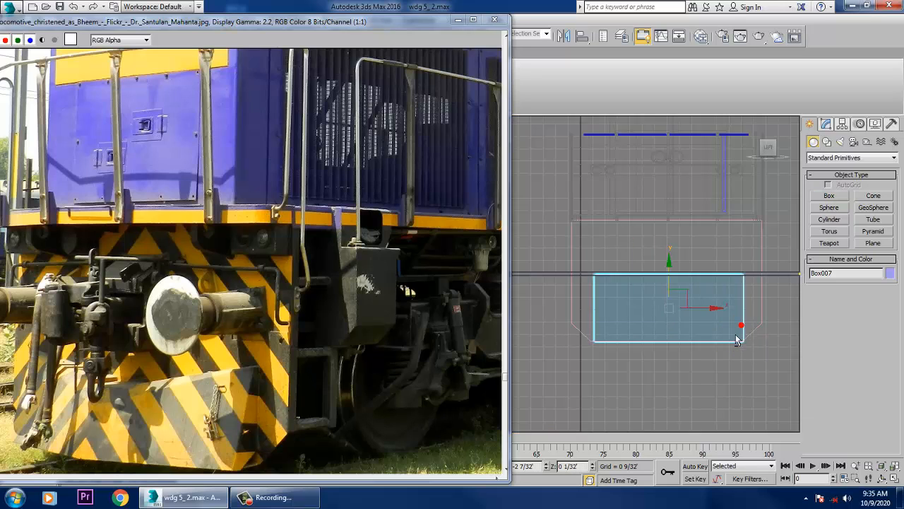
pyautogui.rightClick(737, 340)
pyautogui.scroll(-10, 737, 340)
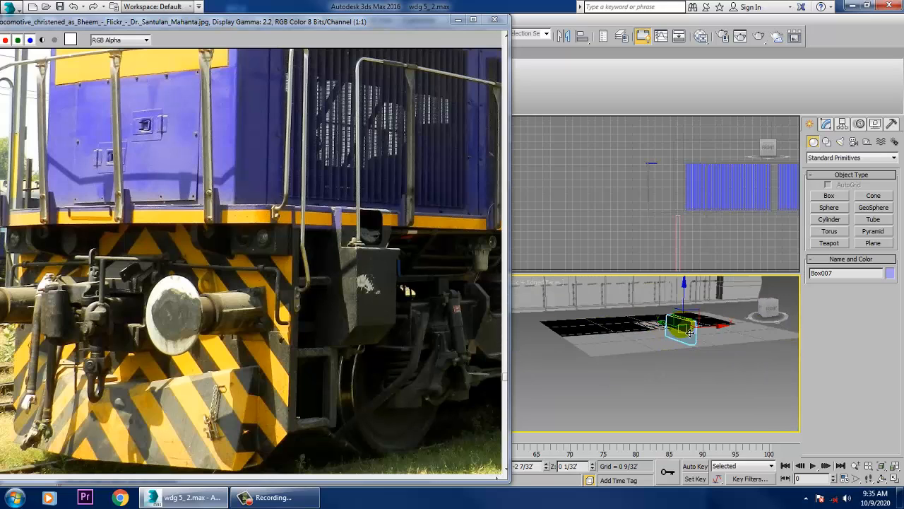
pyautogui.moveTo(730, 340); pyautogui.dragTo(602, 345)
pyautogui.press('z')
pyautogui.keyDown('alt'); pyautogui.moveTo(609, 346); pyautogui.dragTo(667, 340, button='middle'); pyautogui.keyUp('alt')
pyautogui.scroll(-4, 667, 340)
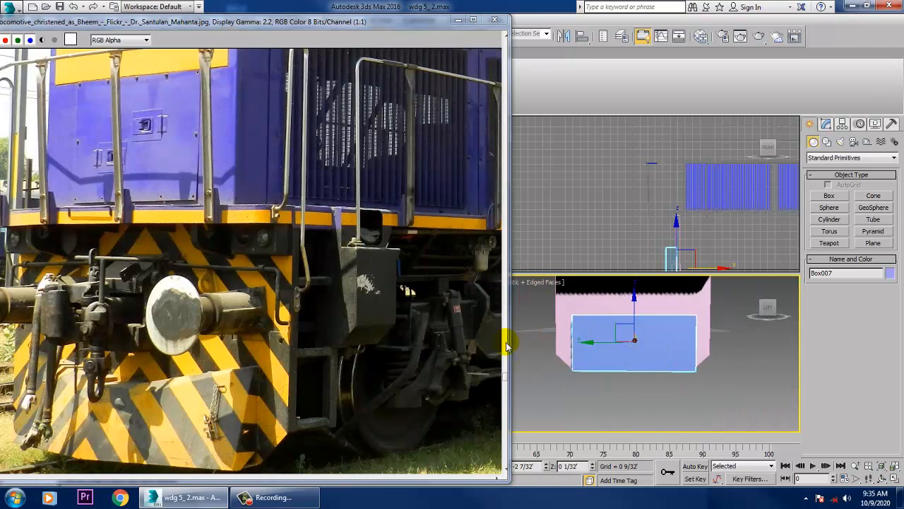
# Narrow the reference photo window and convert the new box to an editable poly in the maximised Left view
pyautogui.click(507, 407)
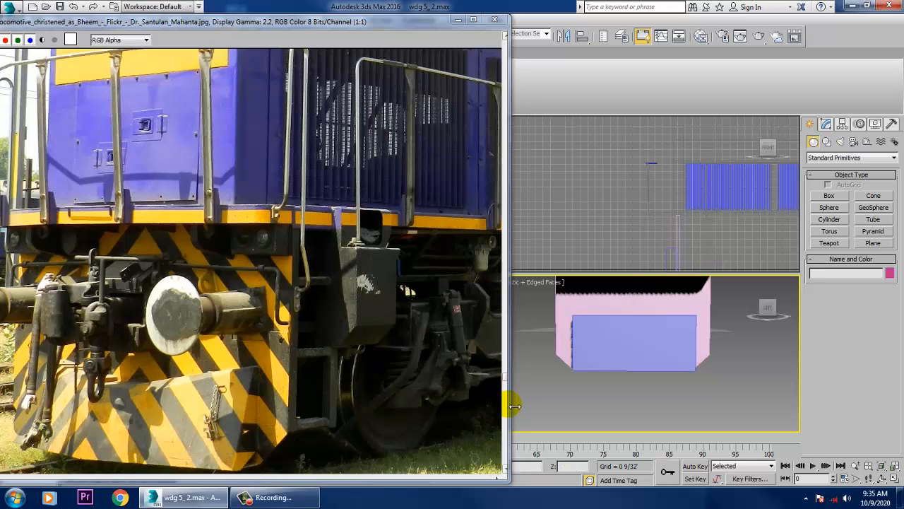
pyautogui.moveTo(514, 406); pyautogui.dragTo(409, 394)
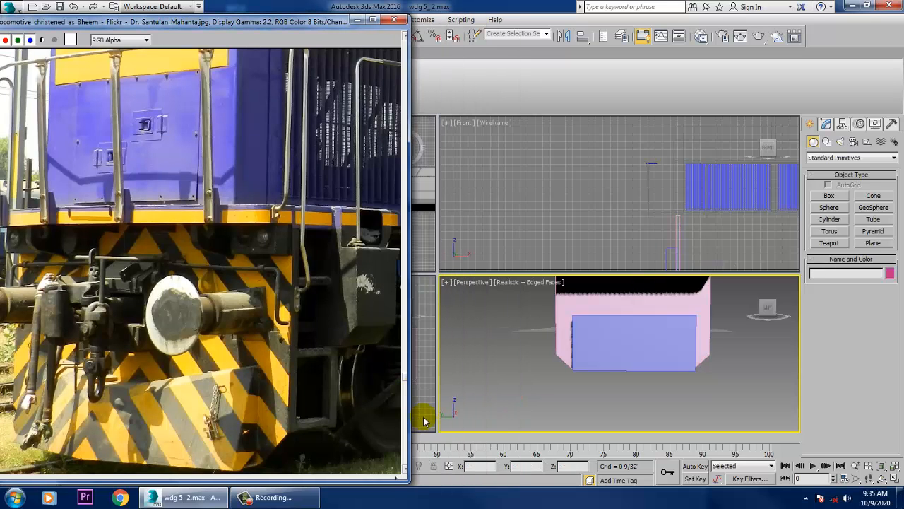
pyautogui.click(424, 420)
pyautogui.hotkey('alt', 'w')
pyautogui.moveTo(558, 346)
pyautogui.mouseDown(button='middle')
pyautogui.moveTo(609, 311)
pyautogui.moveTo(596, 297)
pyautogui.moveTo(617, 275)
pyautogui.mouseUp(button='middle')
pyautogui.click(622, 271)
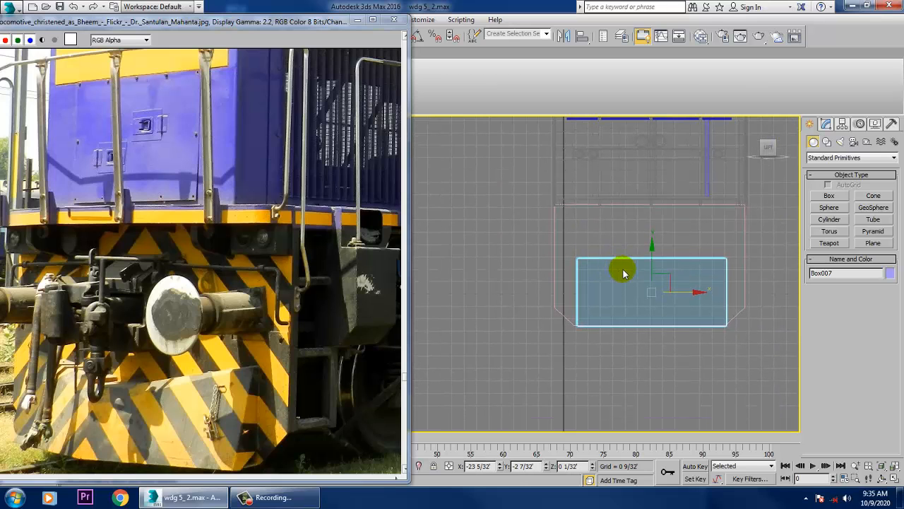
pyautogui.rightClick(634, 266)
pyautogui.moveTo(666, 366)
pyautogui.click(745, 379)
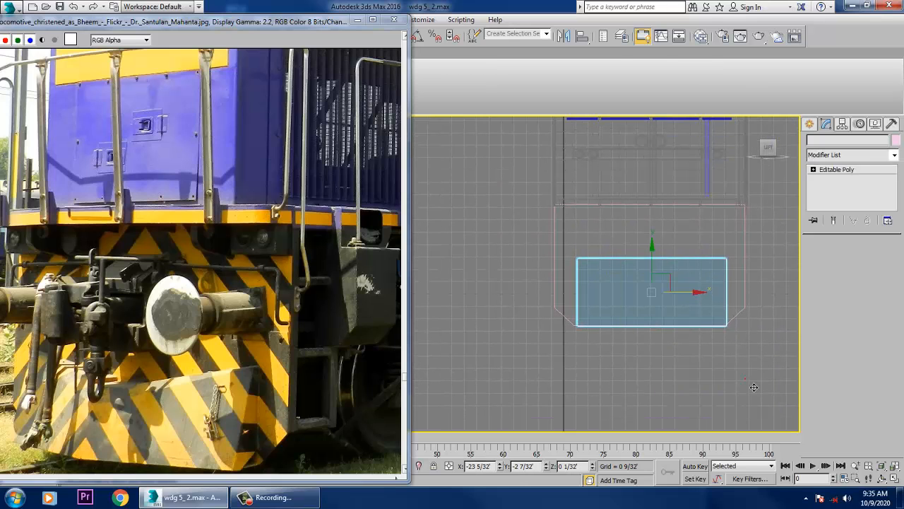
# Add two vertical edge loops to the box with Swift Loop, dividing its face into three panels
pyautogui.click(841, 170)
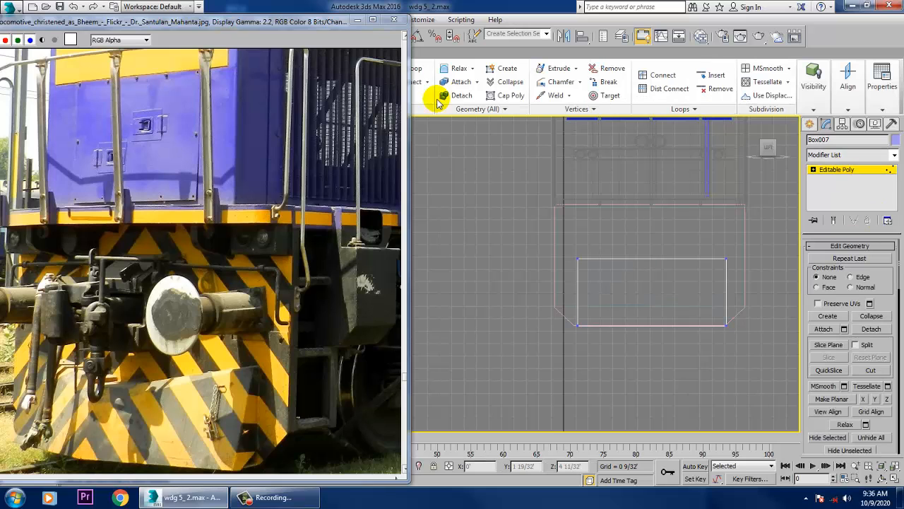
pyautogui.click(686, 269)
pyautogui.rightClick(683, 269)
pyautogui.press('1')
pyautogui.press('1')
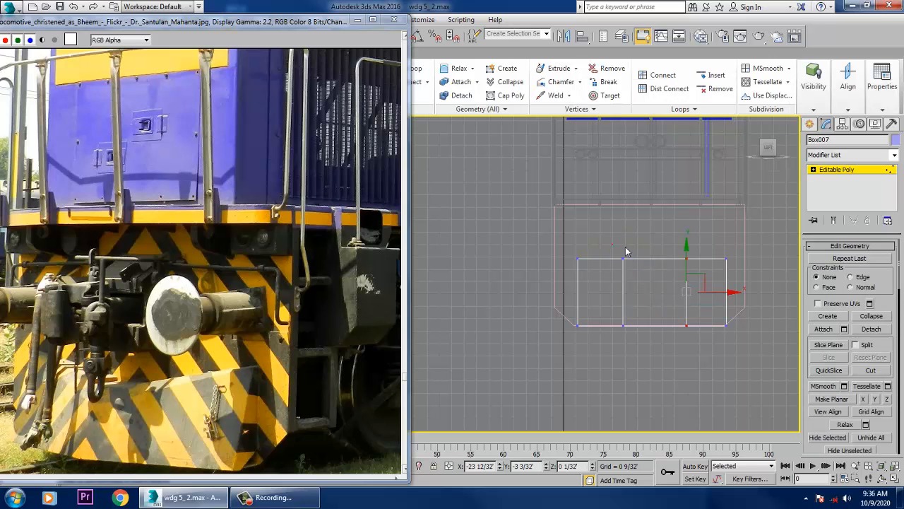
# Lower the two inner top vertex pairs and move the bottom corner vertices inward to shape the box like the photo's lower guard
pyautogui.moveTo(706, 278); pyautogui.dragTo(705, 275)
pyautogui.moveTo(650, 224); pyautogui.dragTo(664, 252)
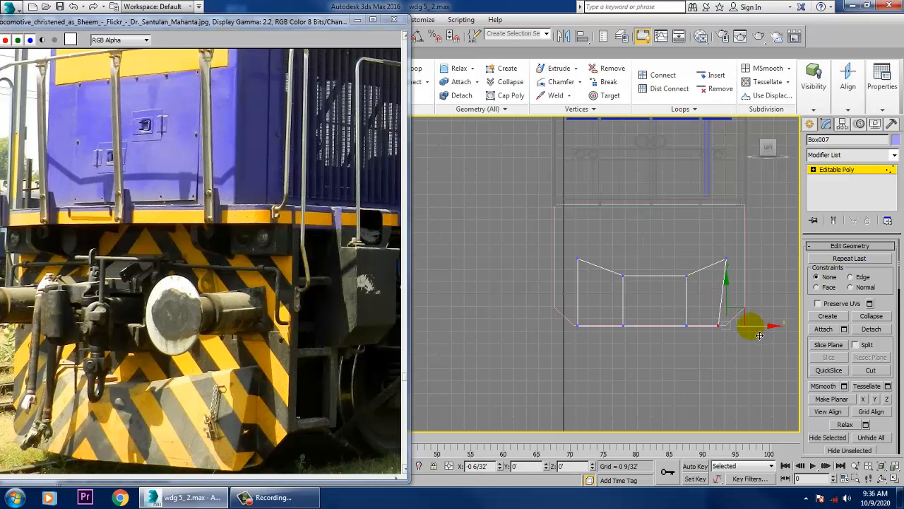
pyautogui.moveTo(750, 326); pyautogui.dragTo(749, 327)
pyautogui.moveTo(627, 331); pyautogui.dragTo(637, 331)
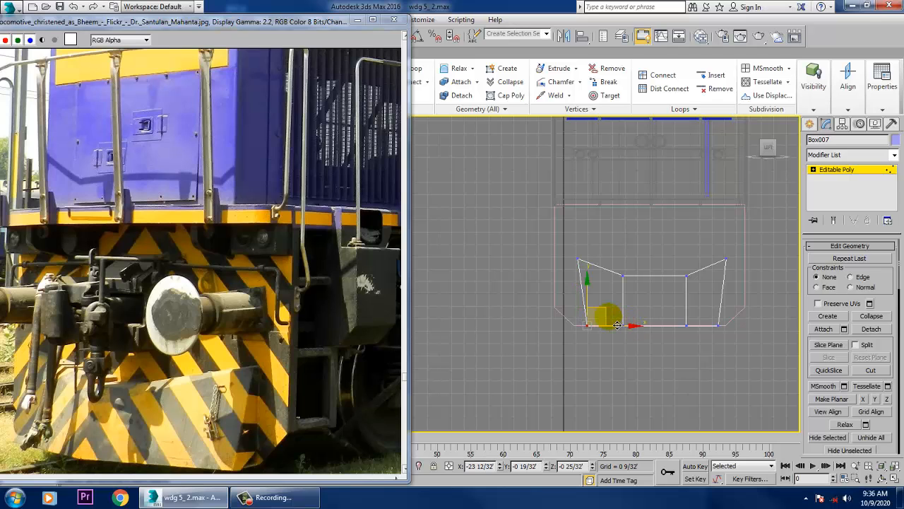
pyautogui.hotkey('alt', 'w')
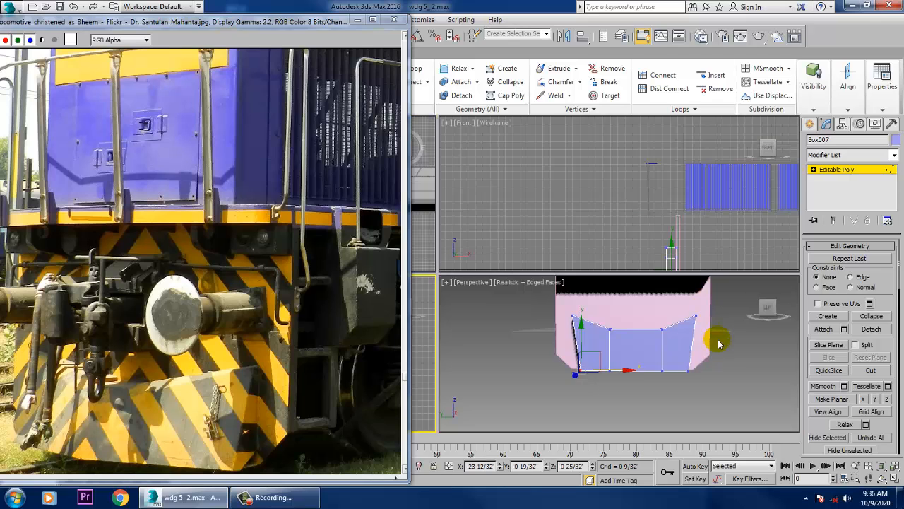
pyautogui.keyDown('alt'); pyautogui.moveTo(693, 323); pyautogui.dragTo(728, 328, button='middle'); pyautogui.keyUp('alt')
pyautogui.hotkey('alt', 'w')
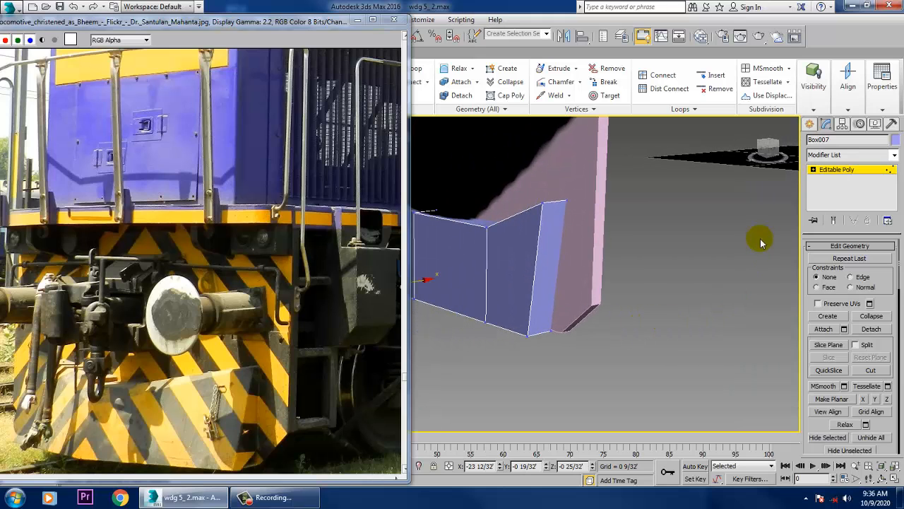
pyautogui.click(850, 170)
pyautogui.scroll(-6, 697, 247)
# Move the outer-face vertices toward the front plate in the Front view to make the guard thinner
pyautogui.hotkey('alt', 'w')
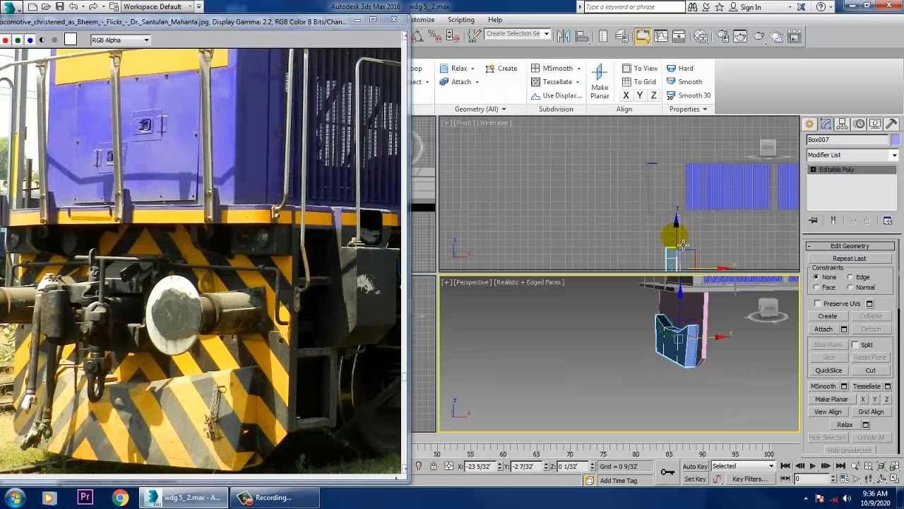
pyautogui.middleClick(647, 211)
pyautogui.hotkey('alt', 'w')
pyautogui.press('z')
pyautogui.scroll(-2, 597, 237)
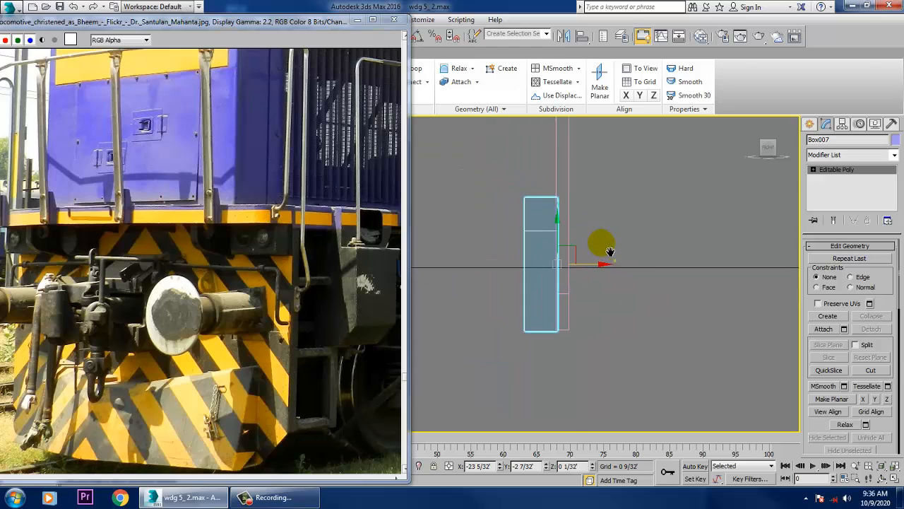
pyautogui.press('1')
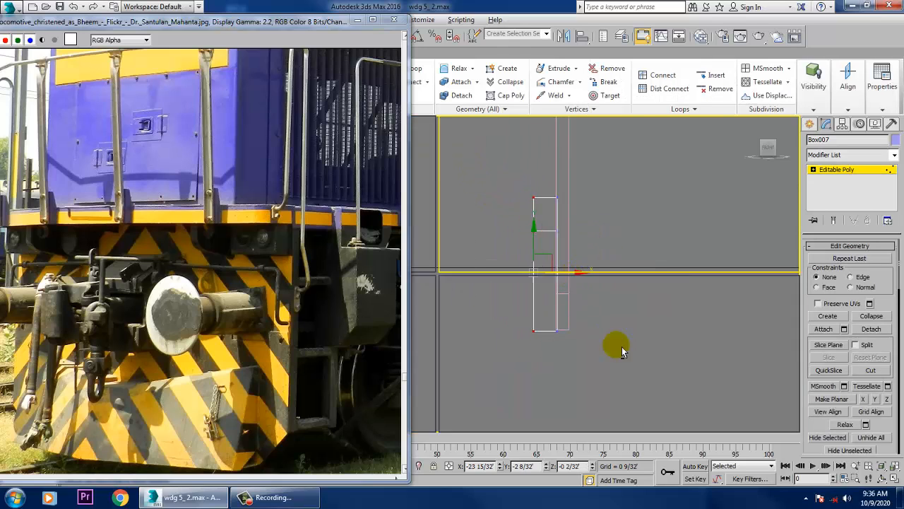
pyautogui.press('p')
pyautogui.keyDown('alt'); pyautogui.moveTo(690, 370); pyautogui.dragTo(559, 247, button='middle'); pyautogui.keyUp('alt')
pyautogui.hotkey('alt', 'w')
pyautogui.hotkey('alt', 'w')
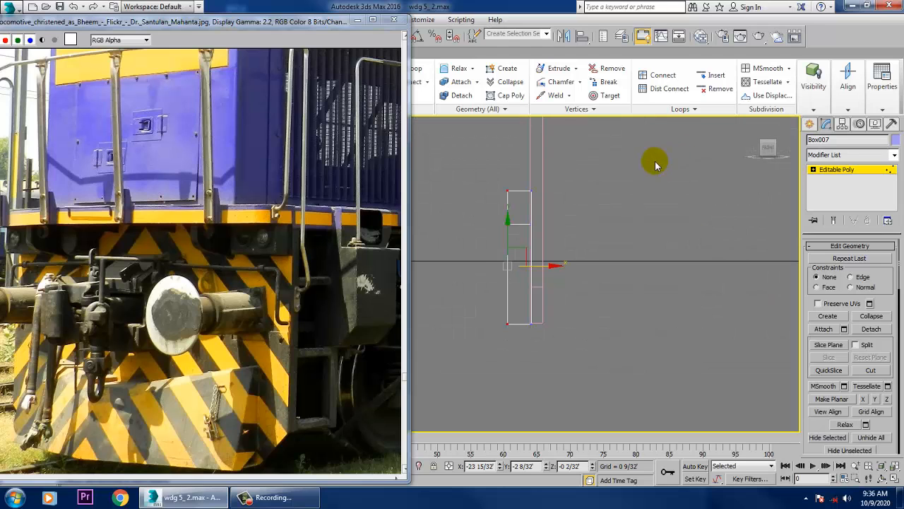
# Align the guard's rear vertices with the front plate's face and raise its bottom vertices level with the plate's lower edge
pyautogui.moveTo(593, 409); pyautogui.dragTo(592, 409)
pyautogui.scroll(3, 579, 248)
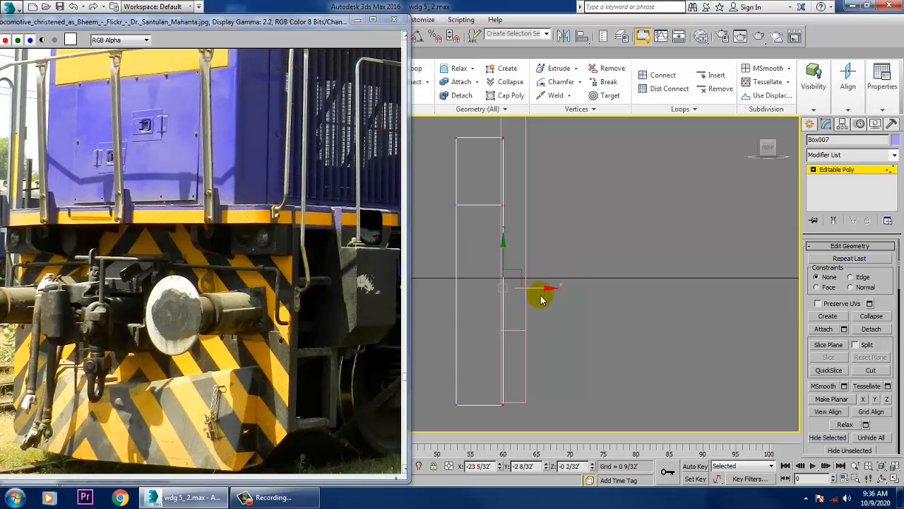
pyautogui.moveTo(545, 294); pyautogui.dragTo(539, 294)
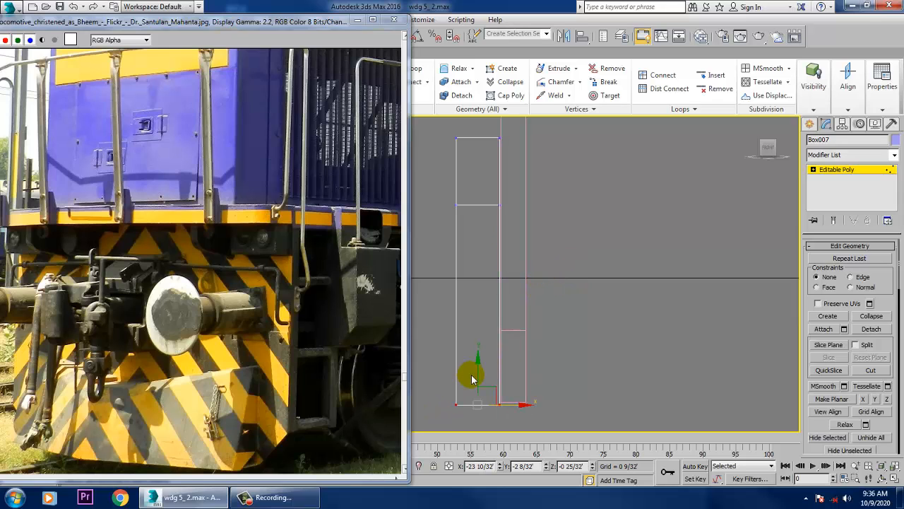
pyautogui.click(478, 372)
pyautogui.moveTo(483, 381); pyautogui.dragTo(486, 372)
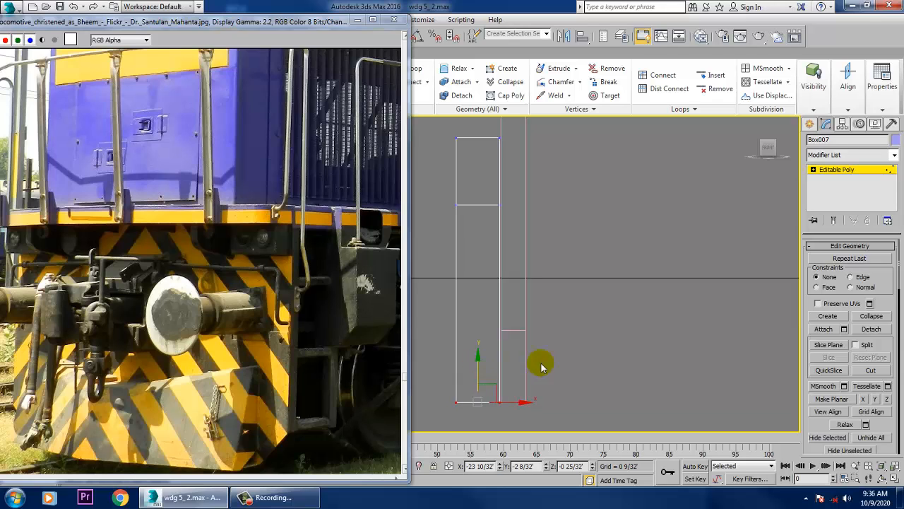
pyautogui.moveTo(542, 363); pyautogui.dragTo(564, 375, button='middle')
# Select the eight edges outlining the guard's outer face in the Perspective view
pyautogui.click(813, 169)
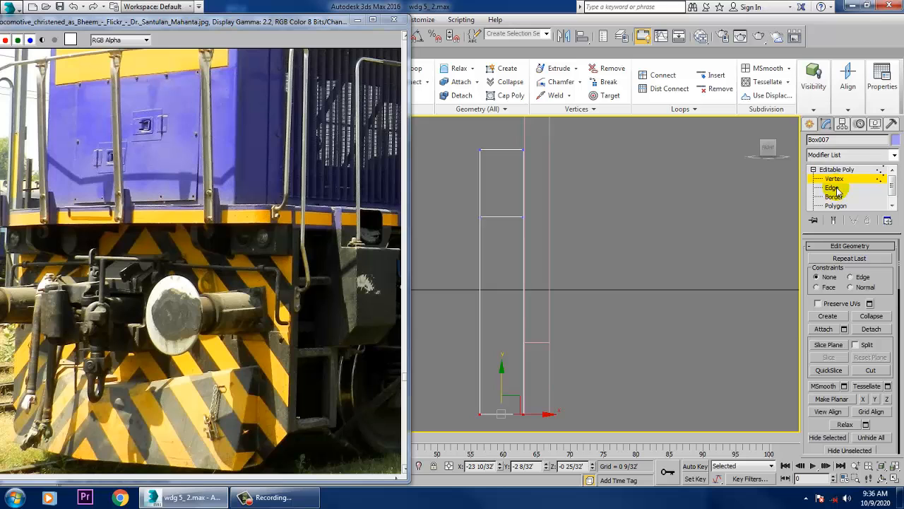
pyautogui.click(837, 188)
pyautogui.hotkey('alt', 'w')
pyautogui.rightClick(706, 305)
pyautogui.hotkey('alt', 'w')
pyautogui.keyDown('alt'); pyautogui.moveTo(567, 259); pyautogui.dragTo(602, 262, button='middle'); pyautogui.keyUp('alt')
pyautogui.doubleClick(616, 275)
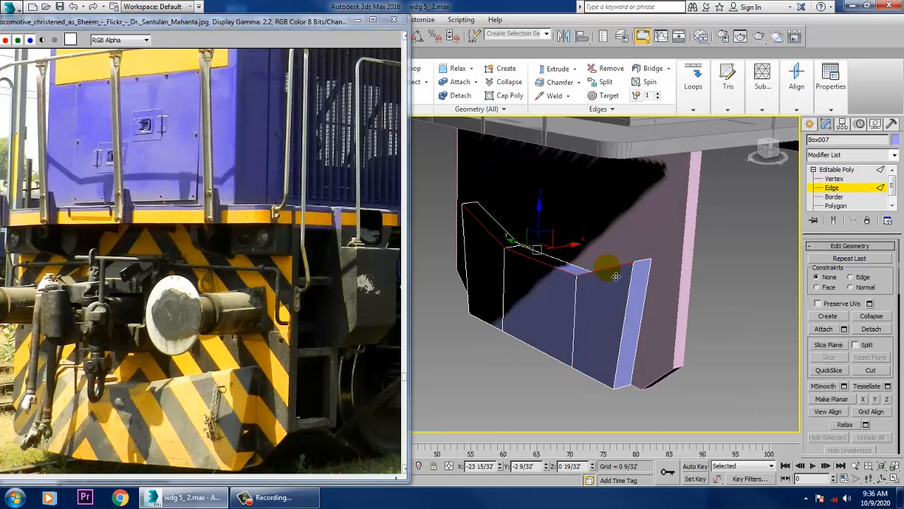
pyautogui.keyDown('ctrl'); pyautogui.click(636, 305); pyautogui.keyUp('ctrl')
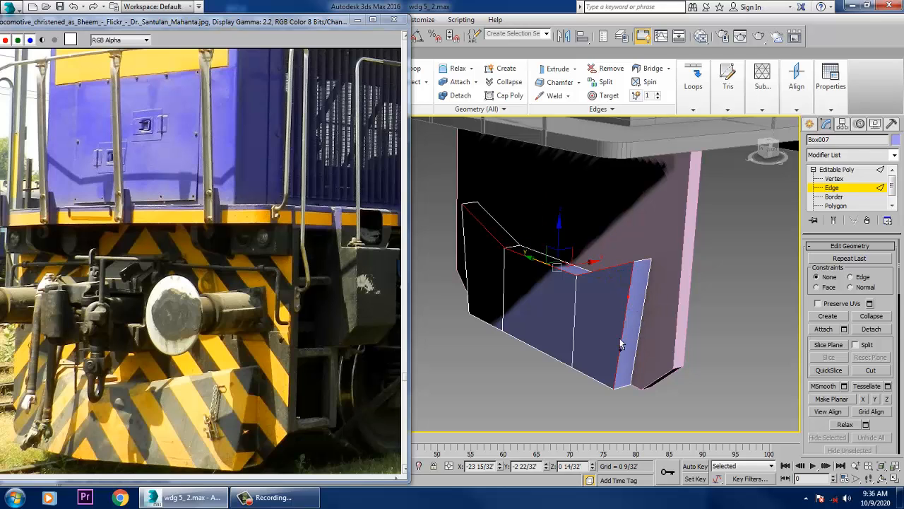
pyautogui.keyDown('ctrl'); pyautogui.doubleClick(602, 385); pyautogui.keyUp('ctrl')
pyautogui.keyDown('ctrl'); pyautogui.click(475, 293); pyautogui.keyUp('ctrl')
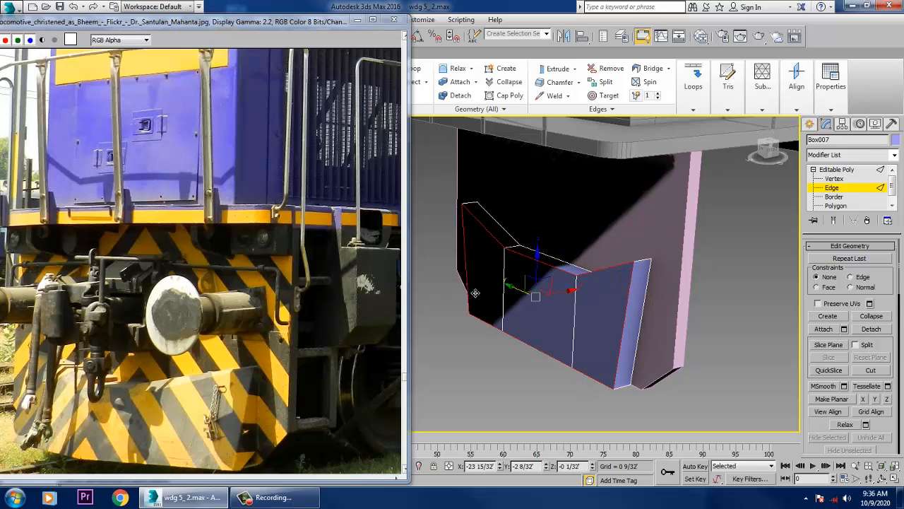
# Chamfer the selected outline edges by 0 1/32' with two segments and clear the edge selection
pyautogui.moveTo(820, 424); pyautogui.dragTo(844, 49)
pyautogui.click(845, 325)
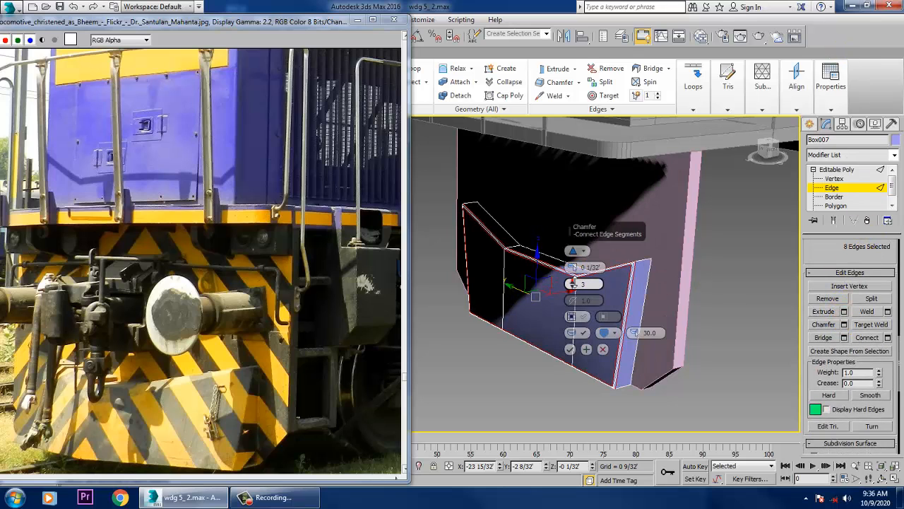
pyautogui.moveTo(573, 283); pyautogui.dragTo(573, 280)
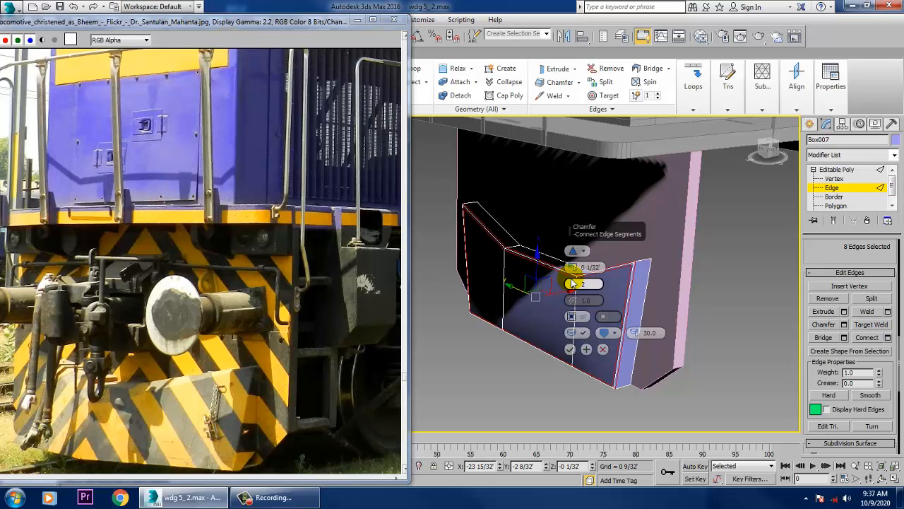
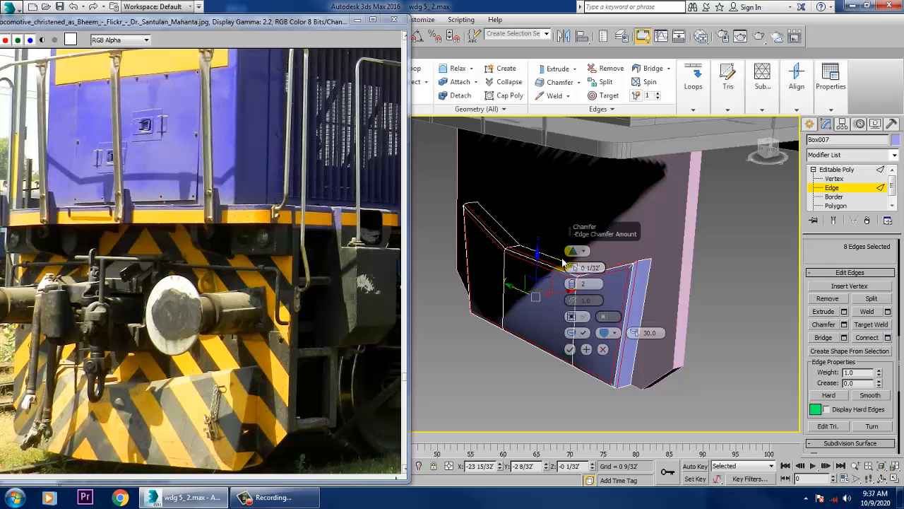
pyautogui.click(569, 349)
pyautogui.click(774, 300)
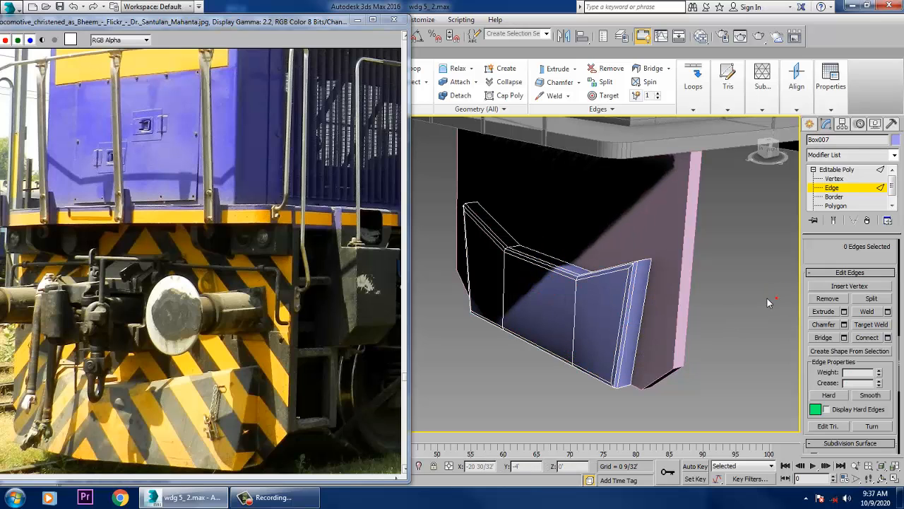
pyautogui.keyDown('alt'); pyautogui.moveTo(767, 298); pyautogui.dragTo(784, 275, button='middle'); pyautogui.keyUp('alt')
# Leave edge editing, select all the objects and assign them one grey object colour
pyautogui.click(853, 170)
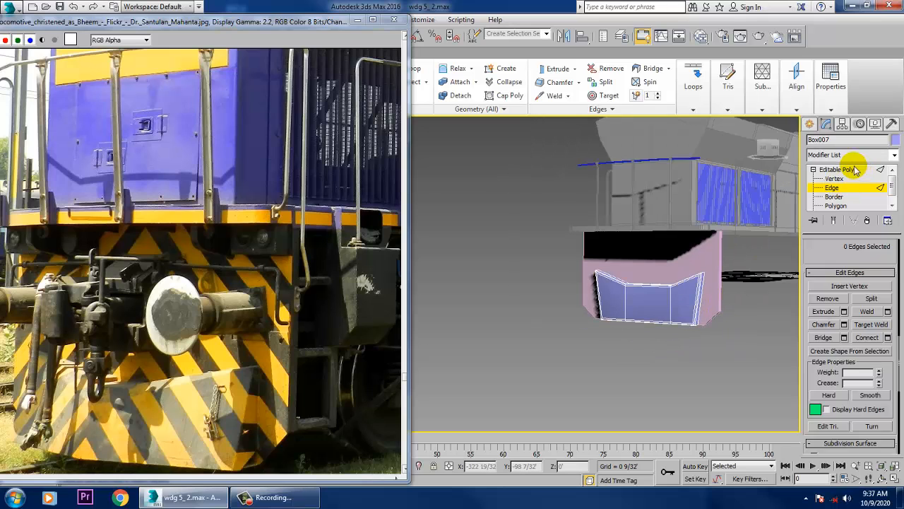
pyautogui.hotkey('ctrl', 'a')
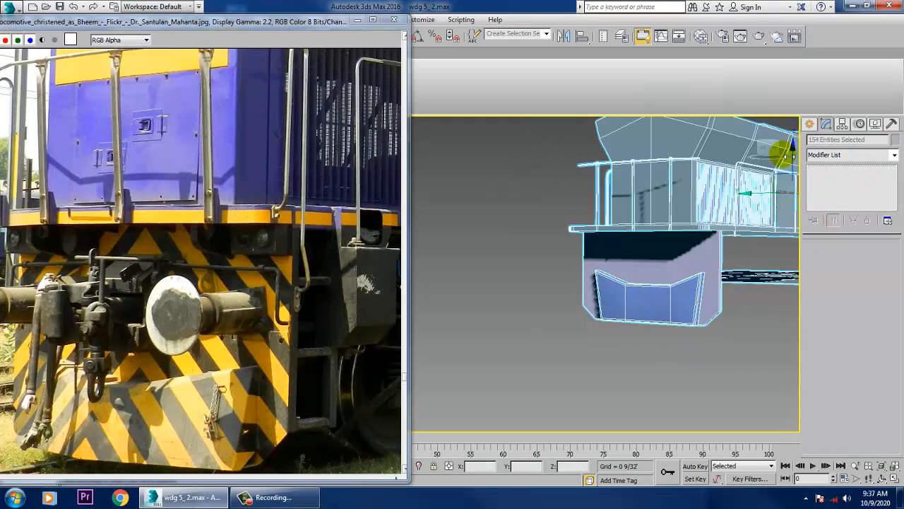
pyautogui.click(896, 141)
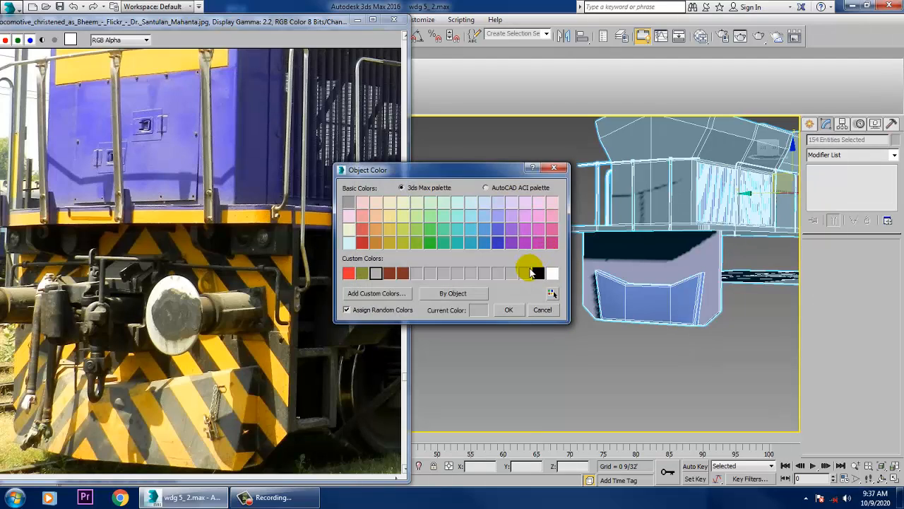
pyautogui.click(523, 276)
pyautogui.click(509, 311)
pyautogui.click(632, 389)
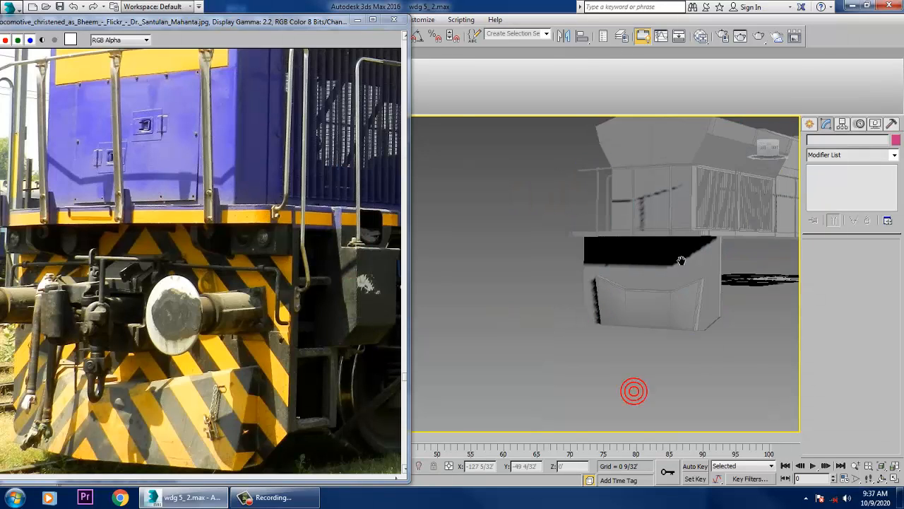
# Select the front handrail post where its lower end crosses the platform's edge
pyautogui.keyDown('alt'); pyautogui.moveTo(632, 389); pyautogui.dragTo(590, 286, button='middle'); pyautogui.keyUp('alt')
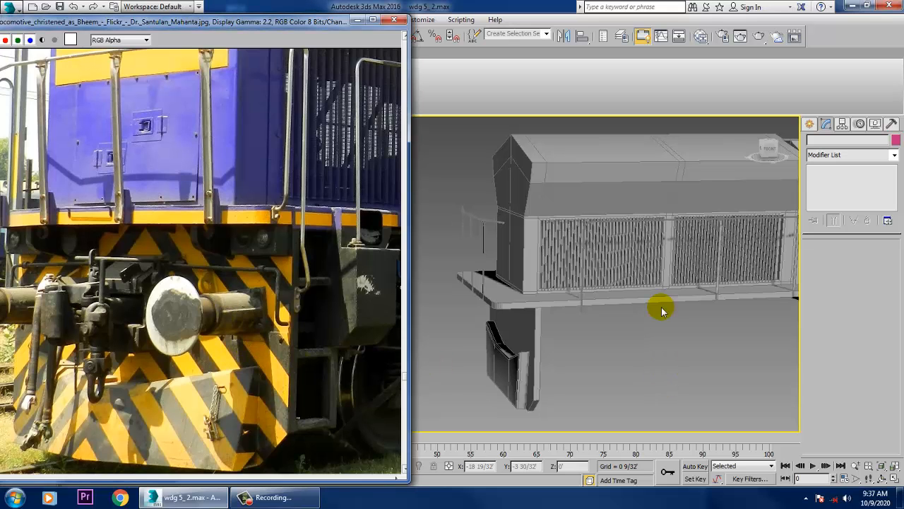
pyautogui.scroll(5, 531, 335)
pyautogui.keyDown('alt'); pyautogui.moveTo(618, 341); pyautogui.dragTo(525, 319, button='middle'); pyautogui.keyUp('alt')
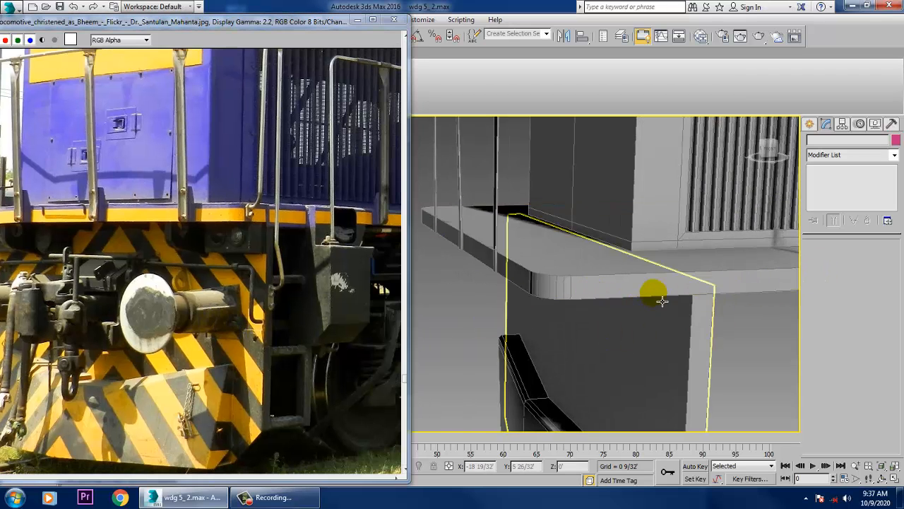
pyautogui.scroll(2, 244, 208)
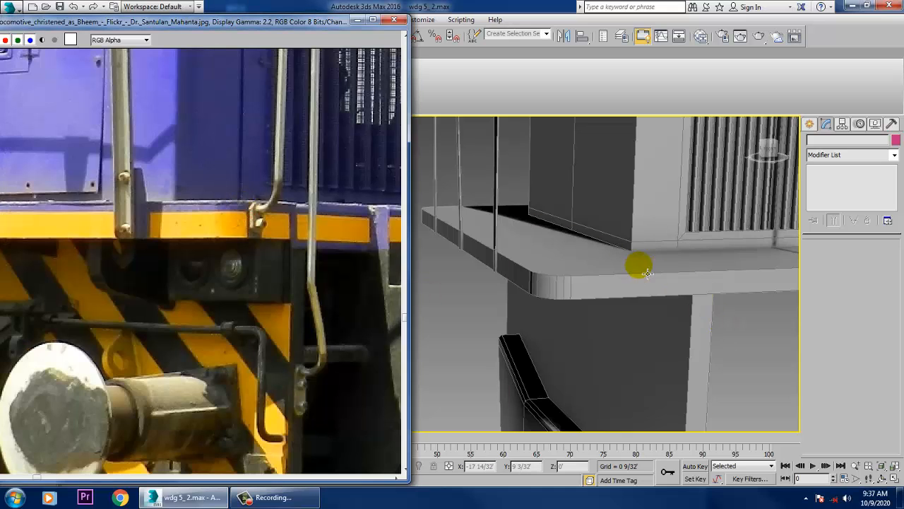
pyautogui.moveTo(647, 274)
pyautogui.keyDown('alt'); pyautogui.mouseDown(button='middle')
pyautogui.moveTo(706, 258)
pyautogui.moveTo(598, 299)
pyautogui.moveTo(618, 277)
pyautogui.moveTo(598, 262)
pyautogui.moveTo(631, 334)
pyautogui.moveTo(694, 257)
pyautogui.moveTo(579, 306)
pyautogui.moveTo(628, 295)
pyautogui.moveTo(602, 308)
pyautogui.moveTo(664, 276)
pyautogui.mouseUp(button='middle'); pyautogui.keyUp('alt')
pyautogui.click(605, 268)
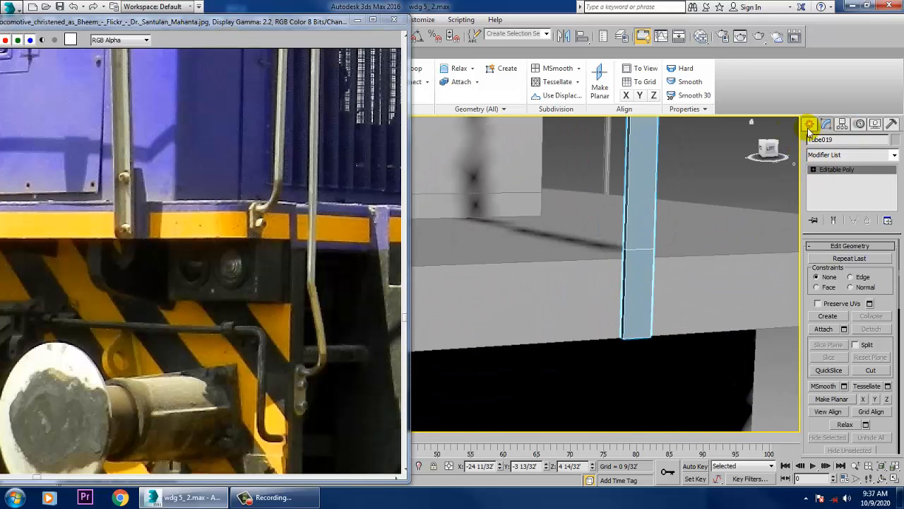
pyautogui.click(809, 126)
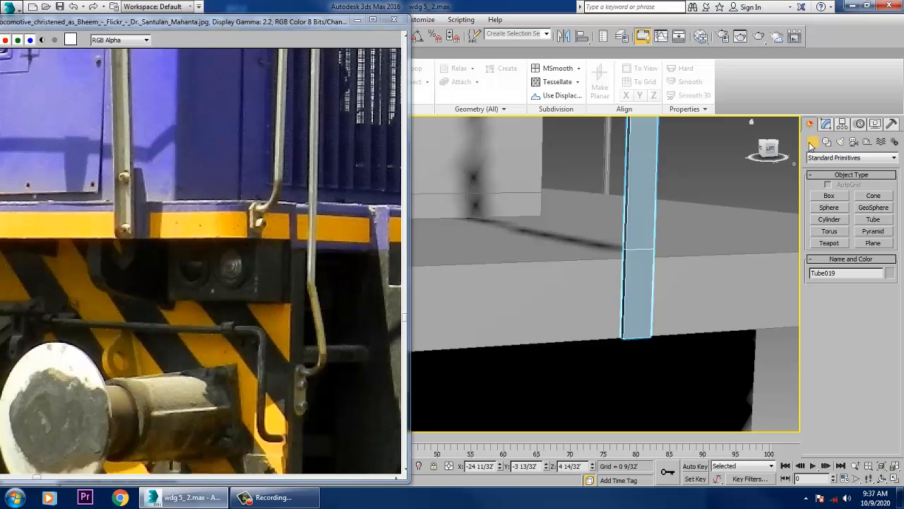
pyautogui.click(873, 219)
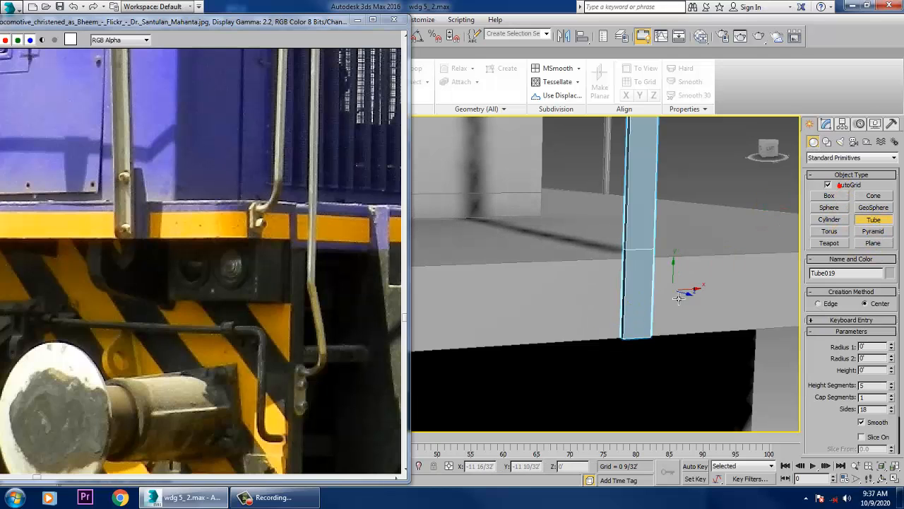
pyautogui.click(651, 293)
pyautogui.click(650, 297)
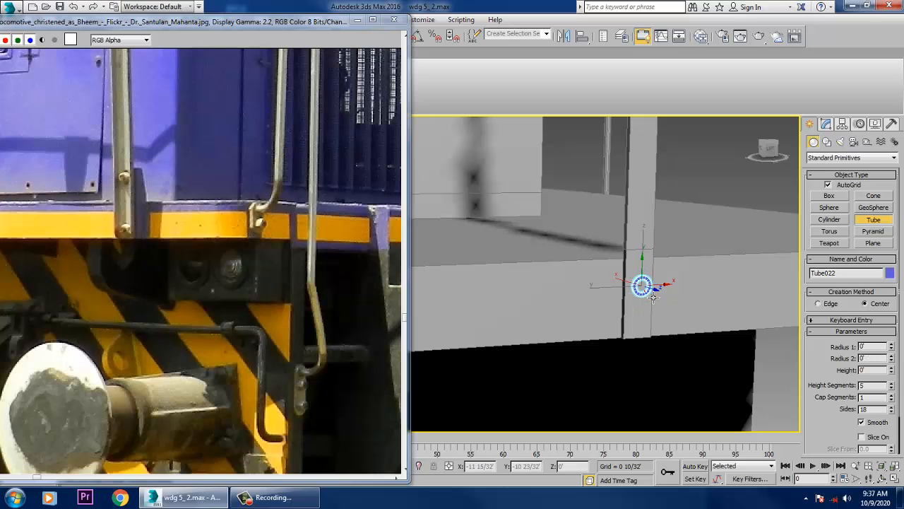
pyautogui.rightClick(639, 286)
pyautogui.click(638, 283)
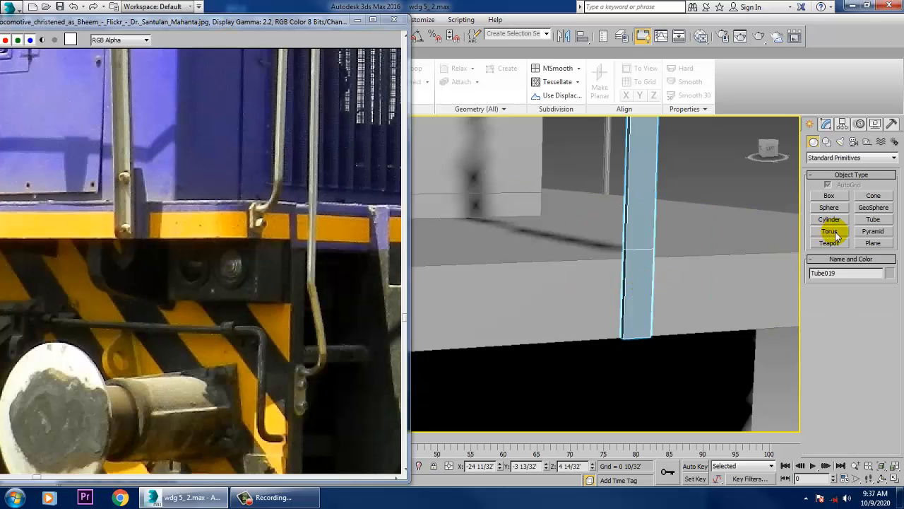
# Create a small tube with AutoGrid on the face of the handrail post's lower end as a bolt nut
pyautogui.click(874, 220)
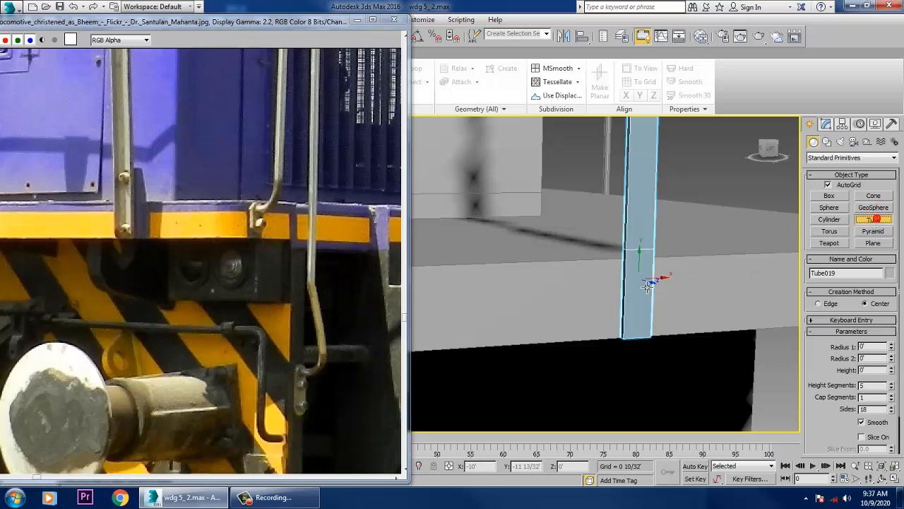
pyautogui.moveTo(639, 280); pyautogui.dragTo(653, 291)
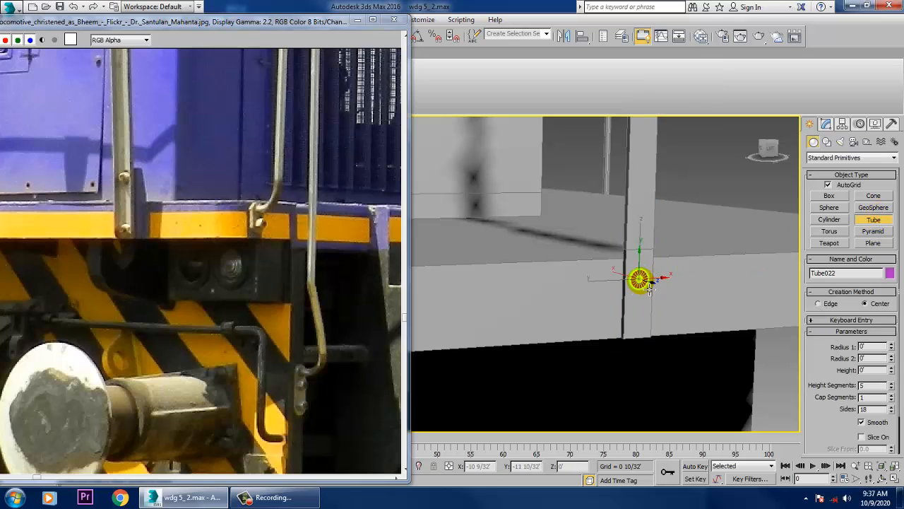
pyautogui.click(659, 297)
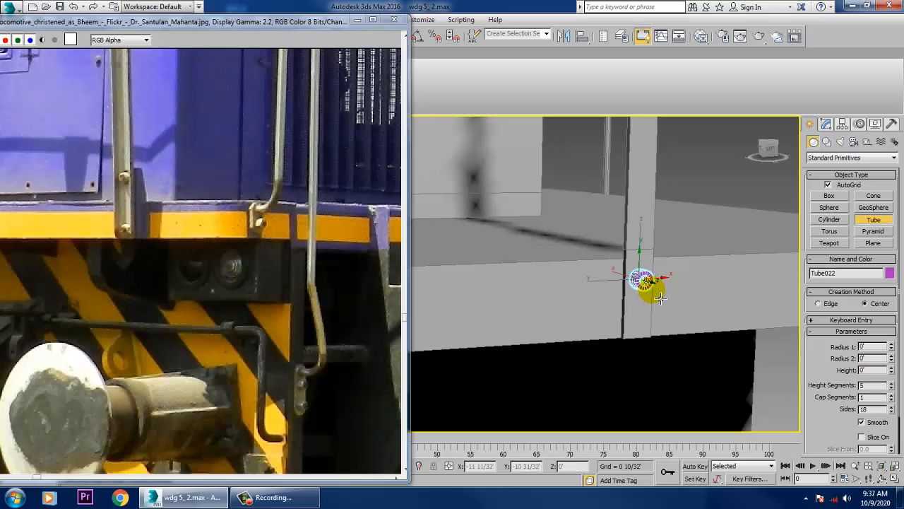
pyautogui.click(651, 290)
pyautogui.rightClick(649, 288)
pyautogui.press('z')
# Reduce the tube to 1 height segment and 7 sides
pyautogui.scroll(-4, 642, 287)
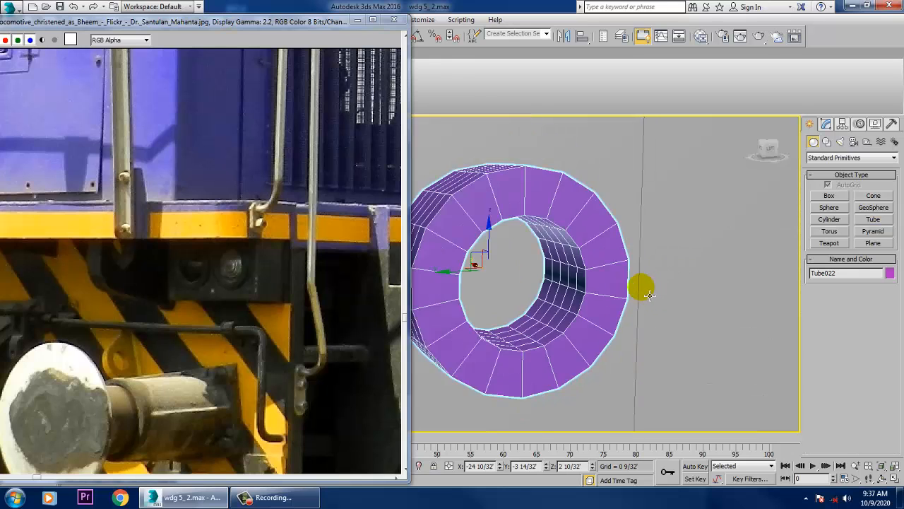
pyautogui.keyDown('alt'); pyautogui.moveTo(642, 287); pyautogui.dragTo(681, 281, button='middle'); pyautogui.keyUp('alt')
pyautogui.click(826, 125)
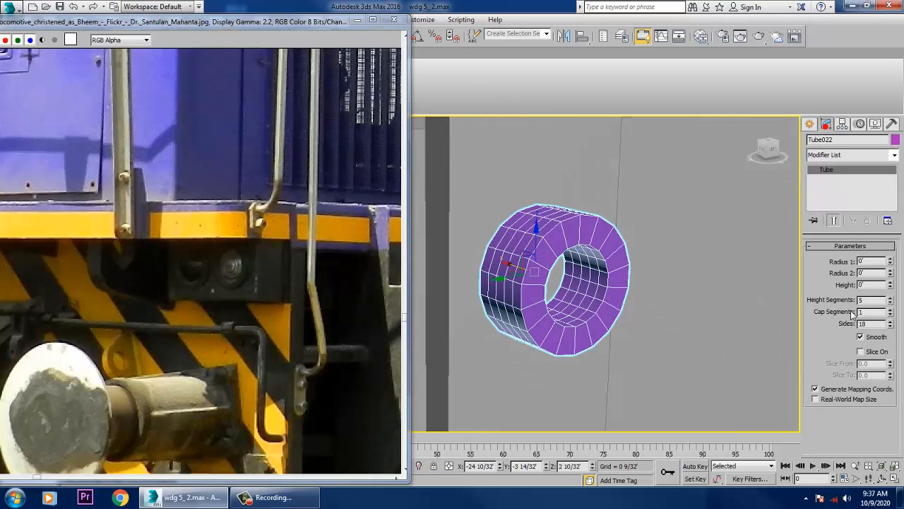
pyautogui.moveTo(889, 303); pyautogui.dragTo(900, 339)
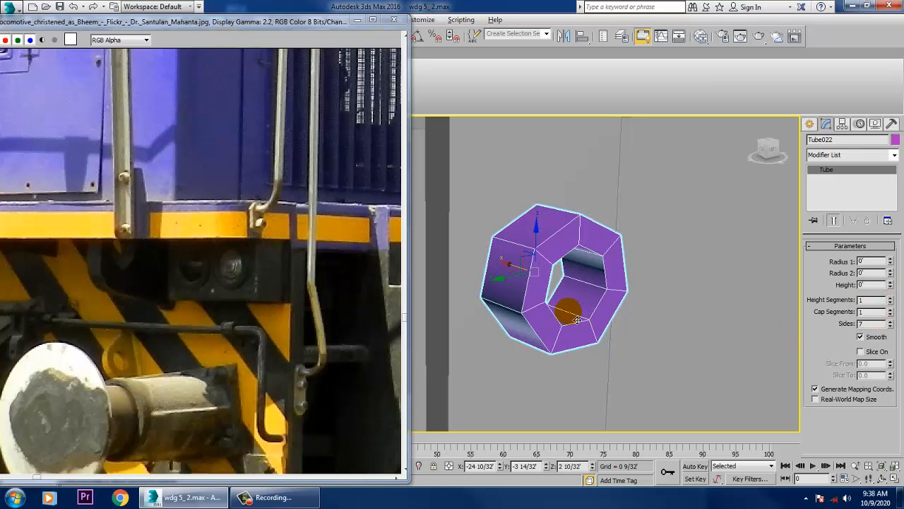
pyautogui.moveTo(565, 306)
pyautogui.keyDown('alt'); pyautogui.mouseDown(button='middle')
pyautogui.moveTo(610, 303)
pyautogui.moveTo(621, 315)
pyautogui.moveTo(517, 292)
pyautogui.moveTo(470, 263)
pyautogui.moveTo(546, 294)
pyautogui.mouseUp(button='middle'); pyautogui.keyUp('alt')
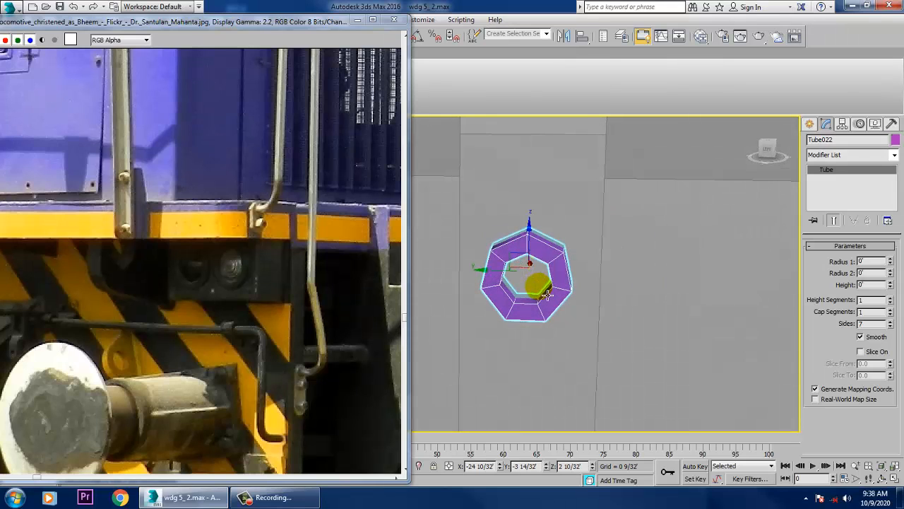
# Create a cylinder centred on the tube in the Left view, slightly larger than the tube's opening
pyautogui.click(809, 125)
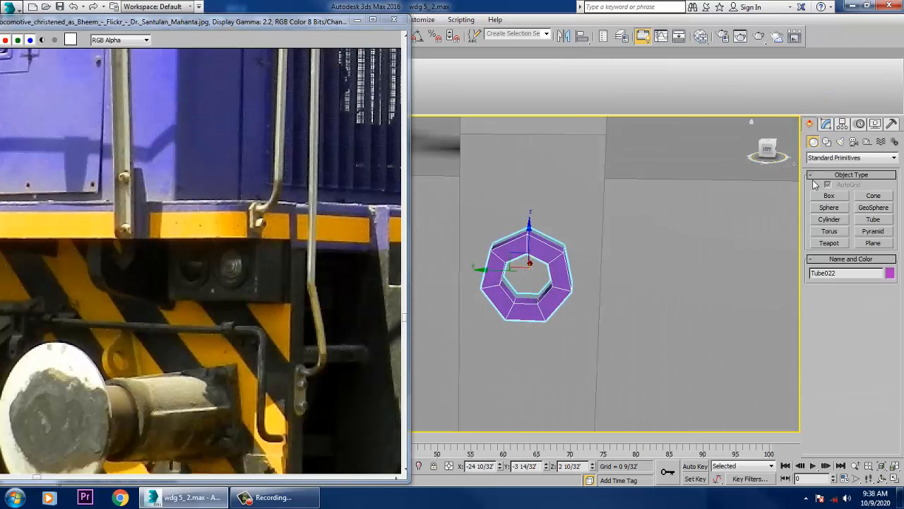
pyautogui.click(831, 220)
pyautogui.hotkey('alt', 'w')
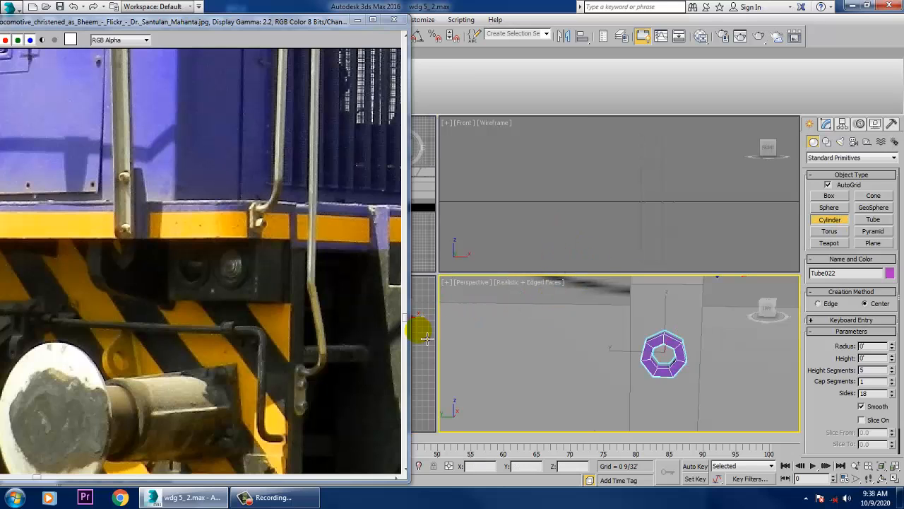
pyautogui.middleClick(430, 377)
pyautogui.hotkey('alt', 'w')
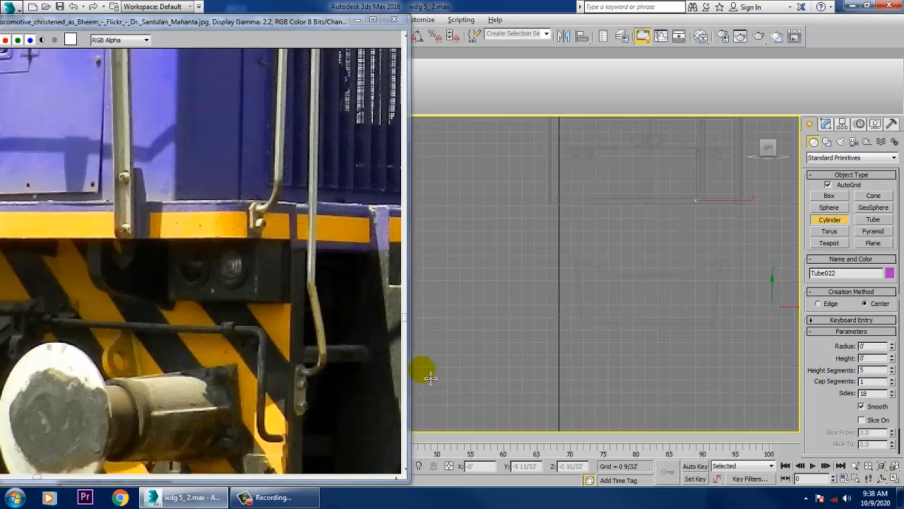
pyautogui.press('z')
pyautogui.moveTo(430, 378); pyautogui.dragTo(586, 331, button='middle')
pyautogui.scroll(-3, 587, 331)
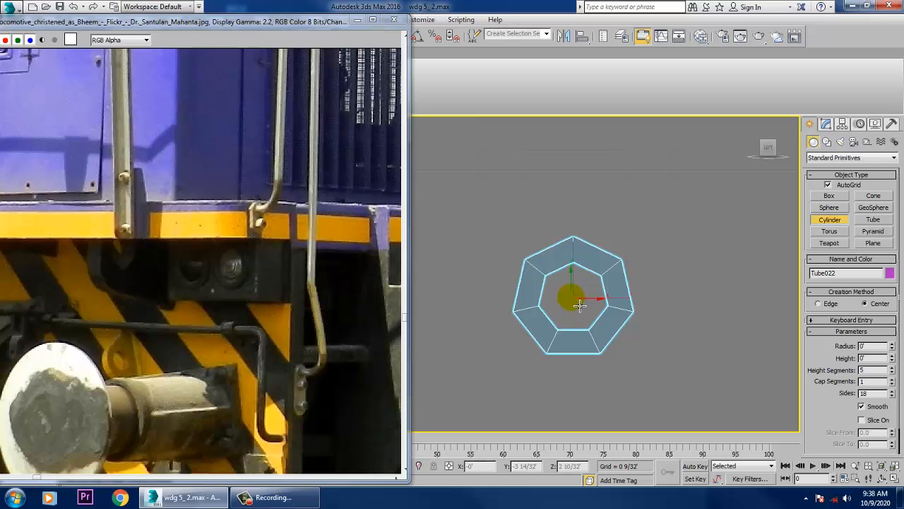
pyautogui.moveTo(581, 305); pyautogui.dragTo(612, 327)
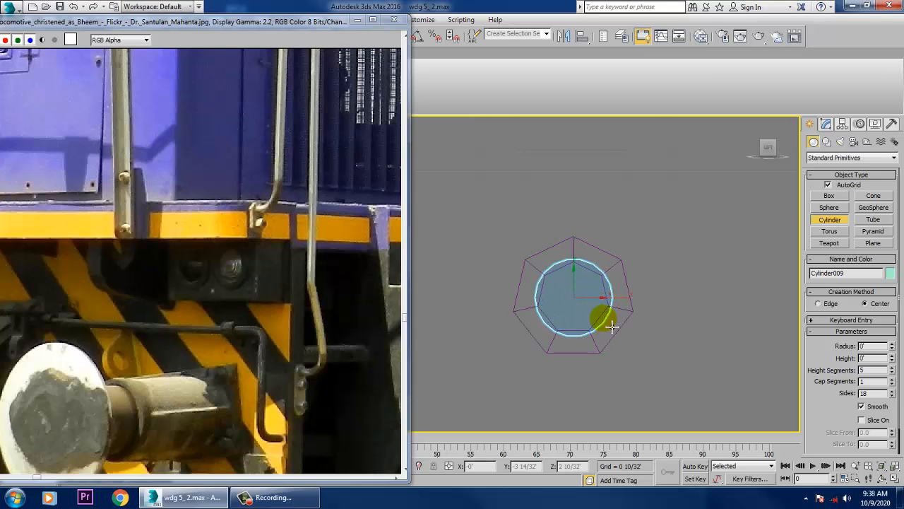
pyautogui.rightClick(620, 361)
# Move the new cylinder across to the handrail post in the Perspective view and place it inside the tube
pyautogui.hotkey('alt', 'w')
pyautogui.rightClick(690, 360)
pyautogui.press('z')
pyautogui.hotkey('alt', 'w')
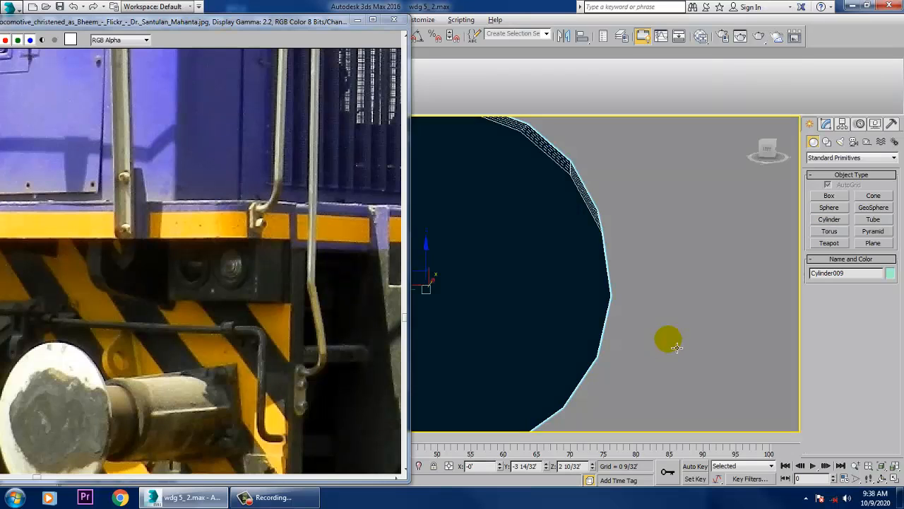
pyautogui.scroll(-10, 673, 345)
pyautogui.keyDown('alt'); pyautogui.moveTo(676, 353); pyautogui.dragTo(553, 295, button='middle'); pyautogui.keyUp('alt')
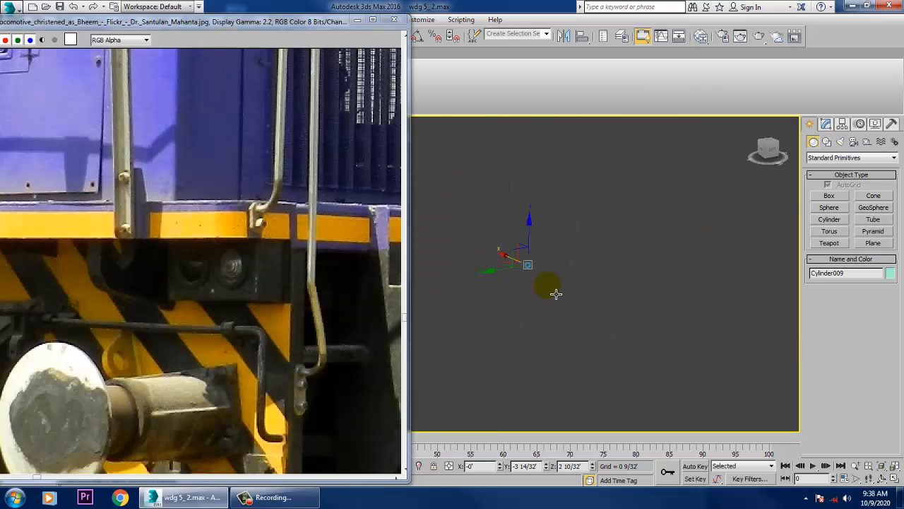
pyautogui.scroll(-8, 558, 298)
pyautogui.scroll(2, 545, 288)
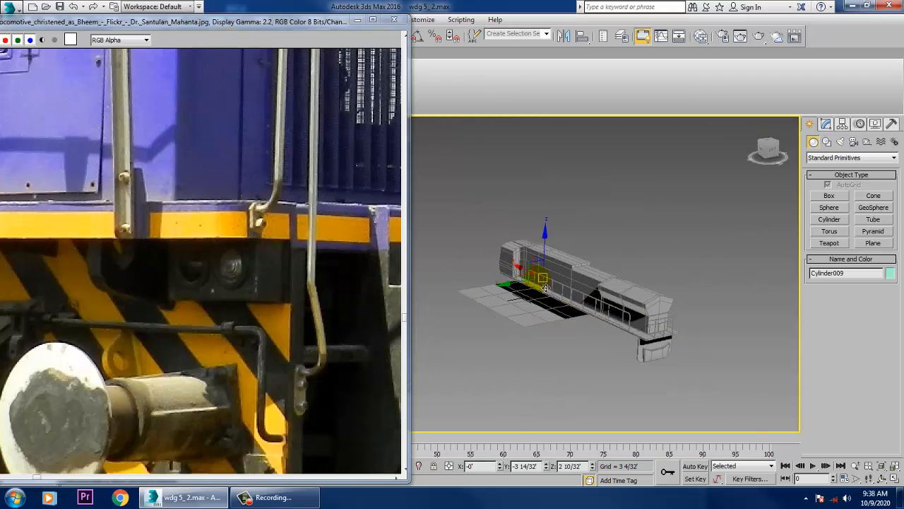
pyautogui.moveTo(528, 274); pyautogui.dragTo(653, 340)
pyautogui.scroll(12, 653, 321)
pyautogui.scroll(-5, 653, 321)
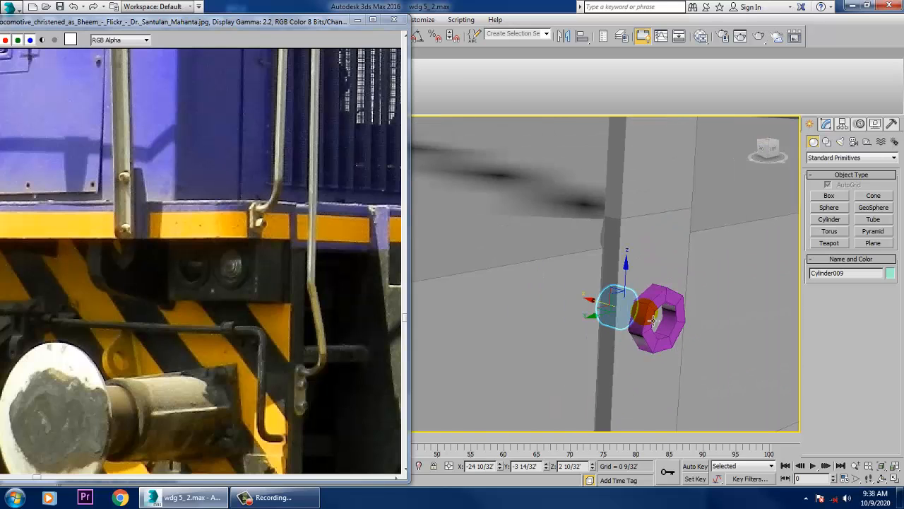
pyautogui.moveTo(588, 301); pyautogui.dragTo(647, 328)
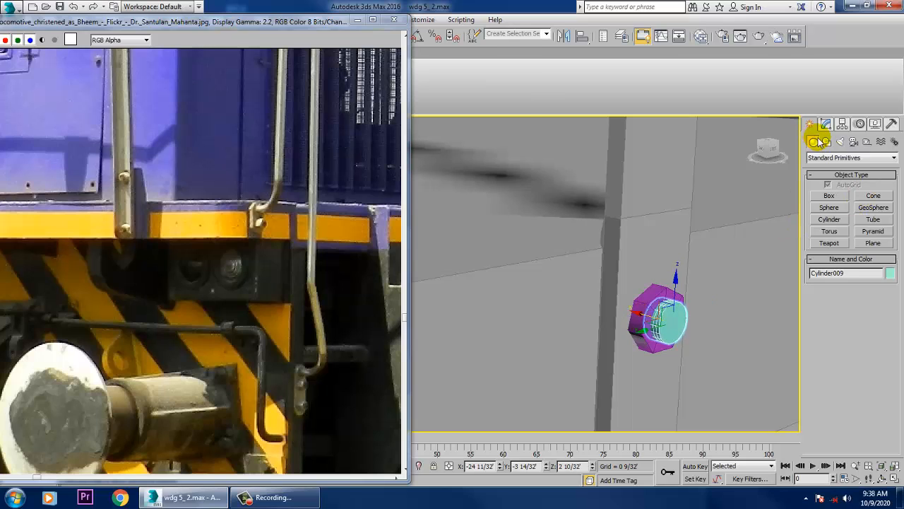
# Lengthen the cylinder, set it to 1 height segment and 9 sides, and push it back into the tube
pyautogui.click(828, 124)
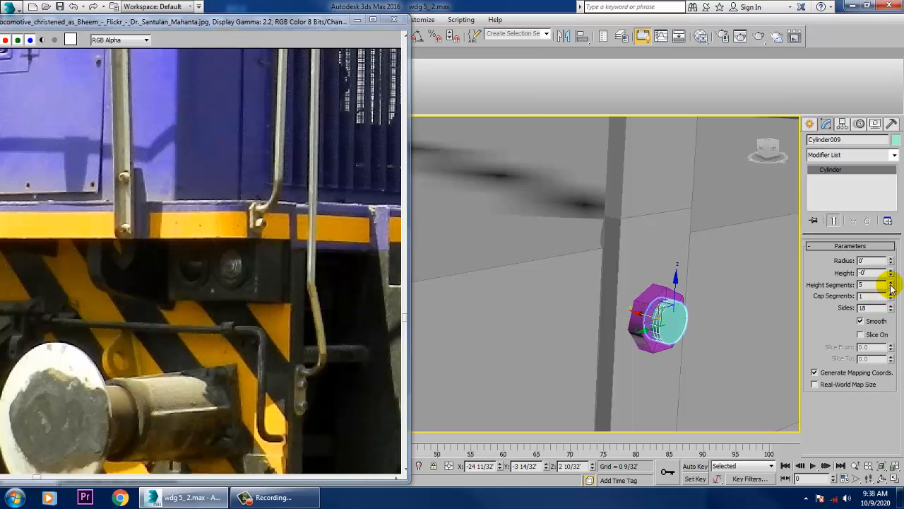
pyautogui.moveTo(892, 272); pyautogui.dragTo(17, 227)
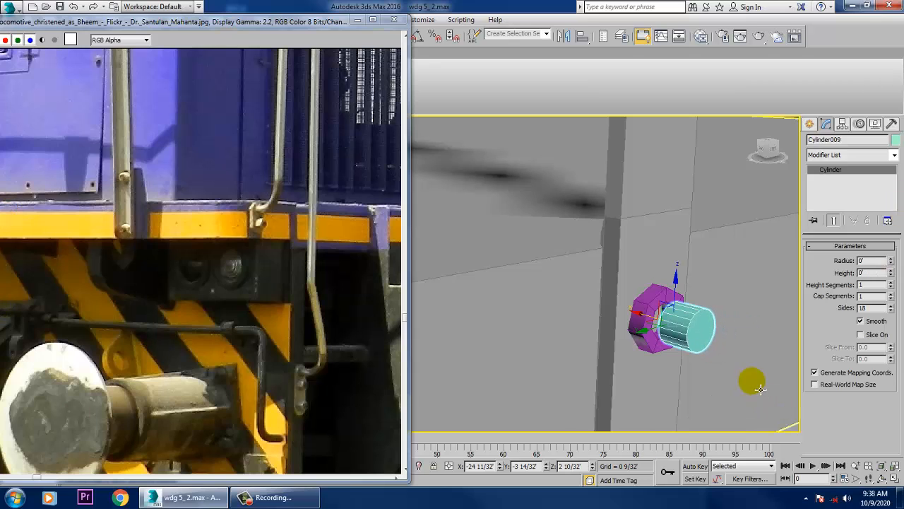
pyautogui.click(890, 312)
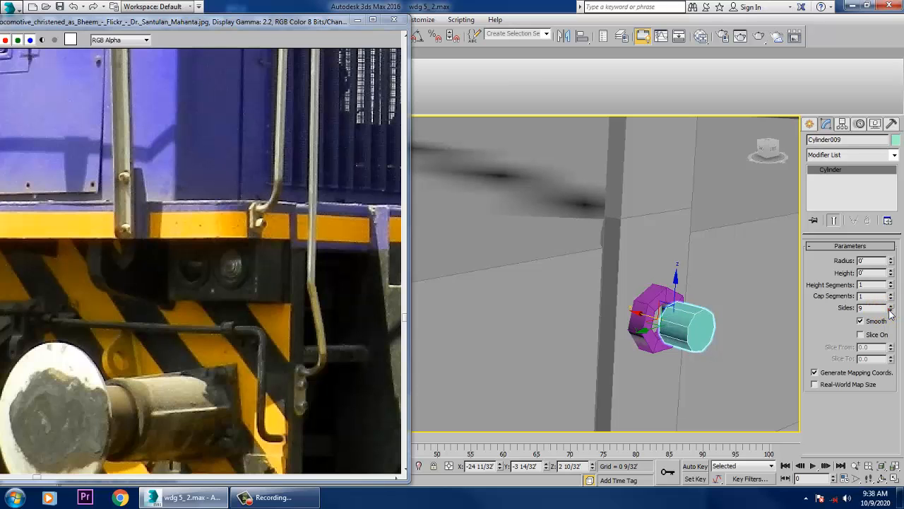
pyautogui.moveTo(645, 322); pyautogui.dragTo(630, 317)
# Select the tube and cylinder together, scale them and reposition them on the handrail post's lower end
pyautogui.scroll(-10, 662, 334)
pyautogui.keyDown('alt'); pyautogui.moveTo(661, 335); pyautogui.dragTo(584, 340, button='middle'); pyautogui.keyUp('alt')
pyautogui.scroll(12, 613, 353)
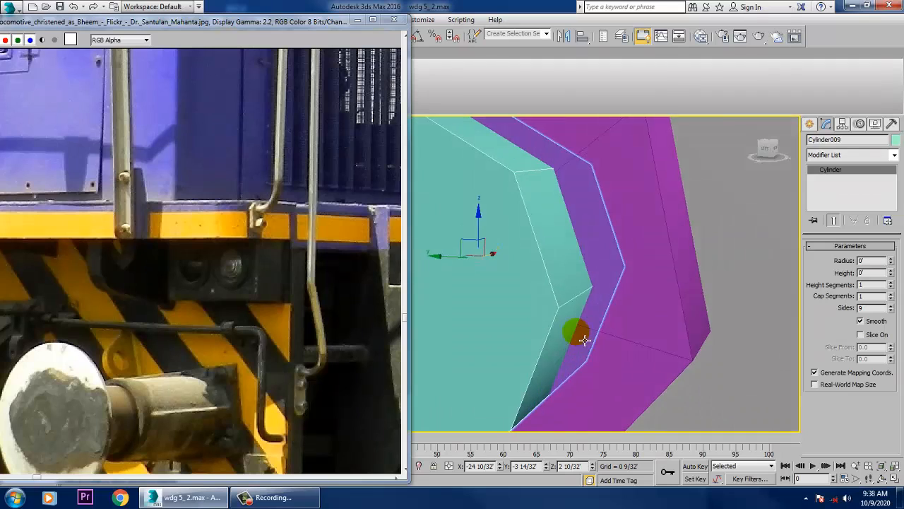
pyautogui.scroll(-8, 584, 341)
pyautogui.keyDown('ctrl'); pyautogui.click(616, 327); pyautogui.keyUp('ctrl')
pyautogui.moveTo(568, 319); pyautogui.dragTo(569, 319)
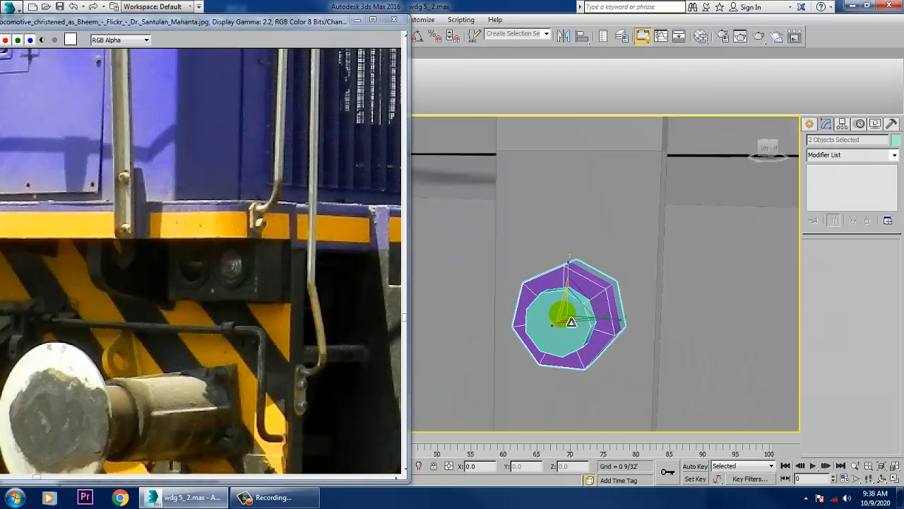
pyautogui.moveTo(546, 249)
pyautogui.mouseDown()
pyautogui.moveTo(571, 264)
pyautogui.moveTo(602, 323)
pyautogui.moveTo(585, 312)
pyautogui.moveTo(592, 265)
pyautogui.mouseUp()
pyautogui.scroll(-5, 595, 322)
pyautogui.scroll(-6, 591, 265)
pyautogui.keyDown('alt'); pyautogui.moveTo(592, 265); pyautogui.dragTo(579, 297, button='middle'); pyautogui.keyUp('alt')
pyautogui.scroll(4, 581, 293)
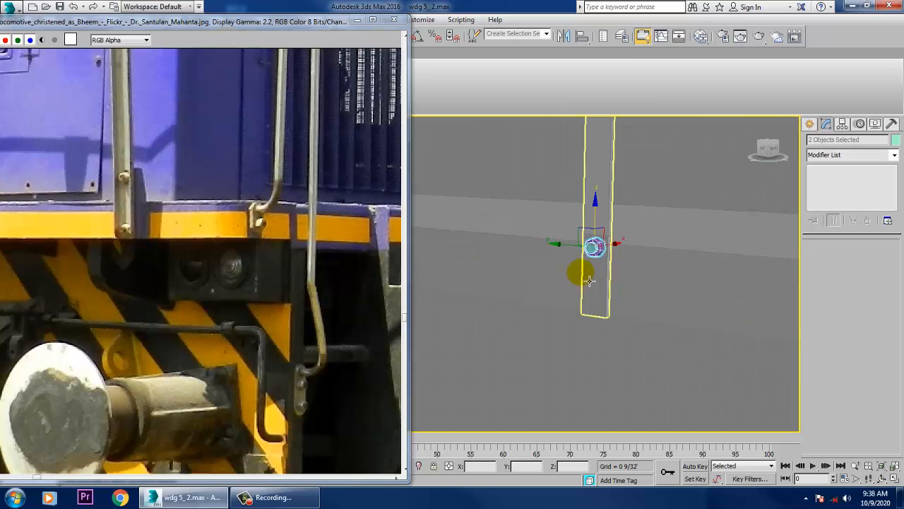
# Copy the bolt's tube and cylinder down to the bottom of the handrail post and select both bolts together
pyautogui.keyDown('shift'); pyautogui.moveTo(594, 218); pyautogui.dragTo(609, 280); pyautogui.keyUp('shift')
pyautogui.click(470, 296)
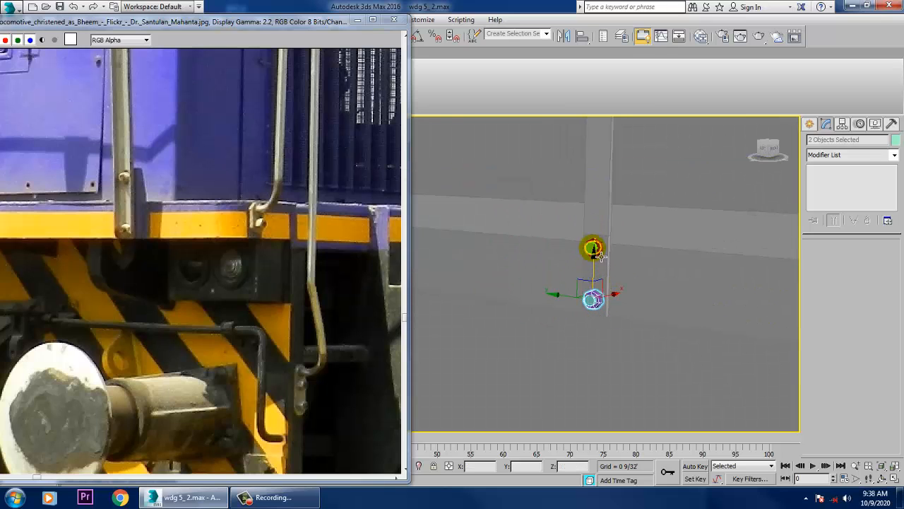
pyautogui.keyDown('ctrl'); pyautogui.click(596, 248); pyautogui.keyUp('ctrl')
pyautogui.scroll(-4, 612, 282)
pyautogui.moveTo(612, 288); pyautogui.dragTo(736, 352, button='middle')
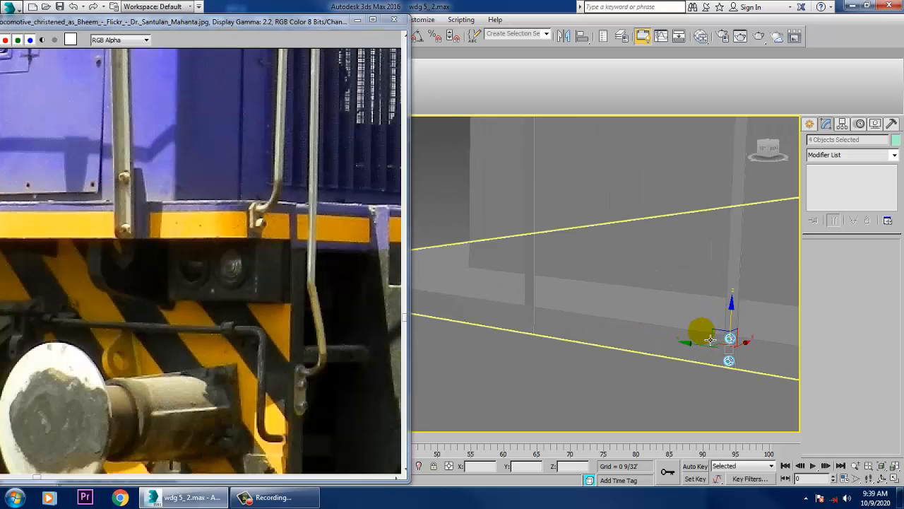
# Copy the bolt pair across to the middle front handrail post and adjust its position on the post's lower end
pyautogui.keyDown('shift'); pyautogui.moveTo(706, 355); pyautogui.dragTo(507, 330); pyautogui.keyUp('shift')
pyautogui.click(464, 300)
pyautogui.press('z')
pyautogui.moveTo(504, 307)
pyautogui.mouseDown(button='middle')
pyautogui.moveTo(579, 307)
pyautogui.moveTo(563, 311)
pyautogui.mouseUp(button='middle')
pyautogui.scroll(-4, 578, 312)
pyautogui.scroll(3, 563, 311)
pyautogui.moveTo(516, 291); pyautogui.dragTo(535, 290)
pyautogui.scroll(-6, 706, 347)
pyautogui.scroll(-3, 679, 337)
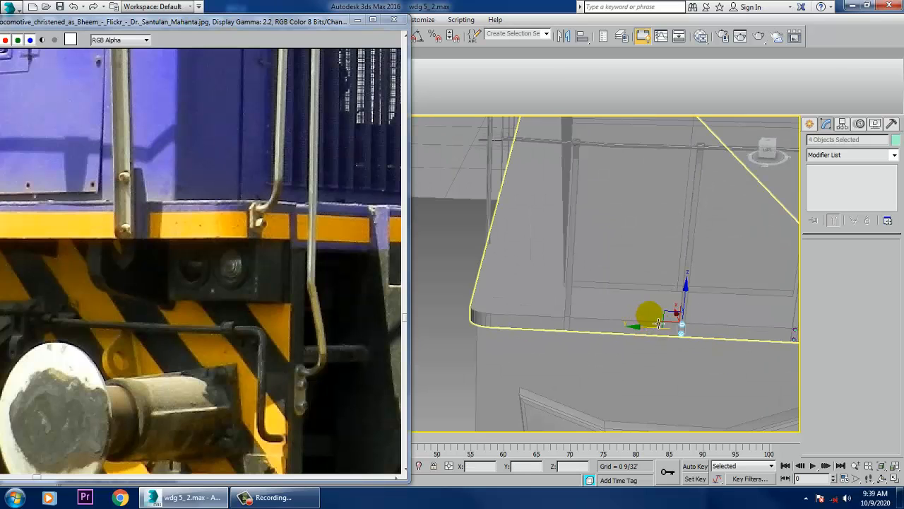
# Copy the bolt pair from the middle post to the last front handrail post and place it on the lower end
pyautogui.keyDown('shift'); pyautogui.moveTo(652, 333); pyautogui.dragTo(643, 336); pyautogui.keyUp('shift')
pyautogui.moveTo(548, 341); pyautogui.dragTo(525, 335)
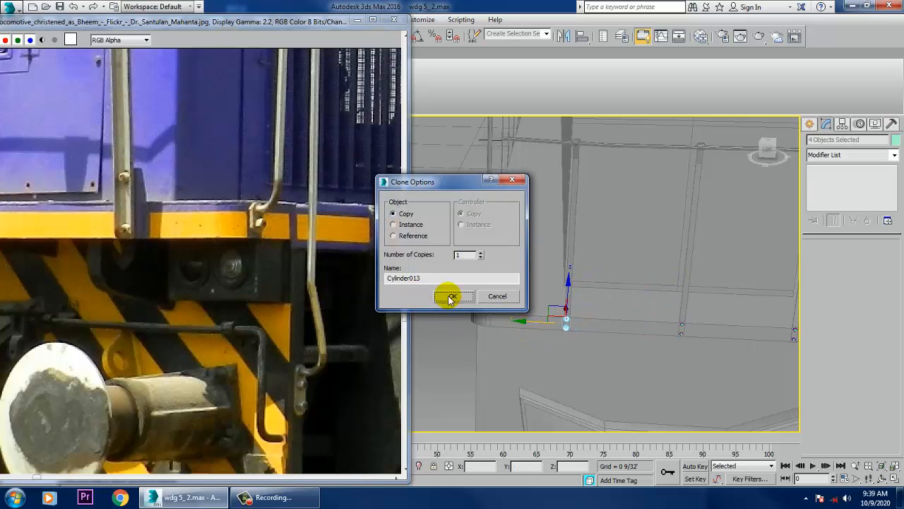
pyautogui.click(449, 299)
pyautogui.press('z')
pyautogui.scroll(-6, 540, 325)
pyautogui.scroll(2, 530, 318)
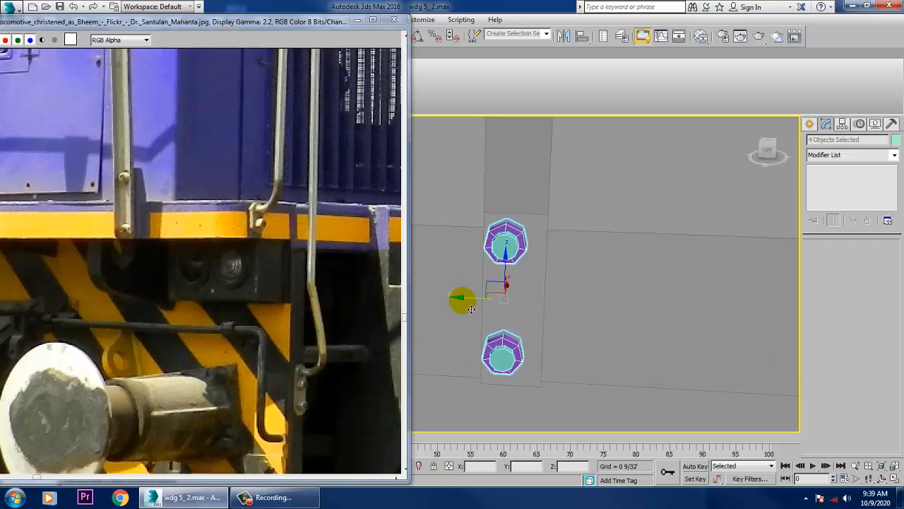
pyautogui.keyDown('alt'); pyautogui.moveTo(476, 303); pyautogui.dragTo(563, 330, button='middle'); pyautogui.keyUp('alt')
pyautogui.moveTo(687, 353); pyautogui.dragTo(572, 295, button='middle')
pyautogui.scroll(-6, 576, 296)
pyautogui.moveTo(668, 337); pyautogui.dragTo(646, 331, button='middle')
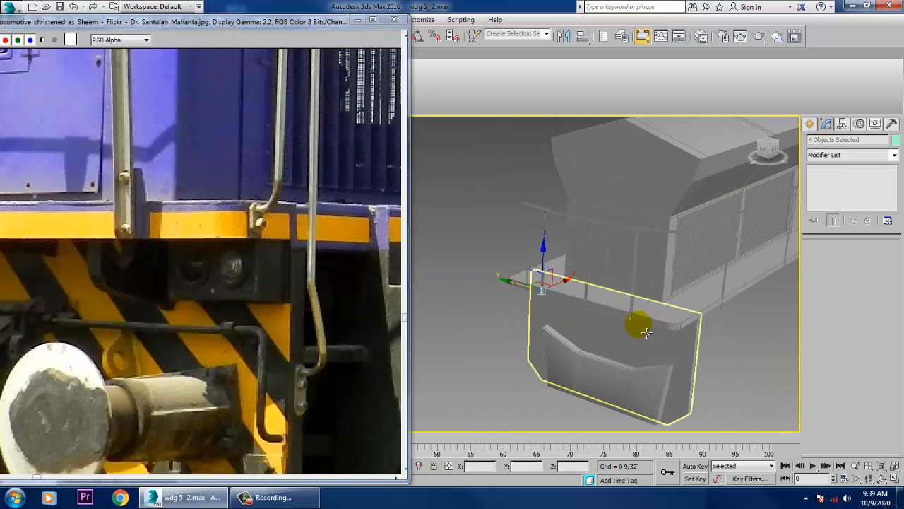
pyautogui.scroll(2, 646, 332)
pyautogui.click(467, 267)
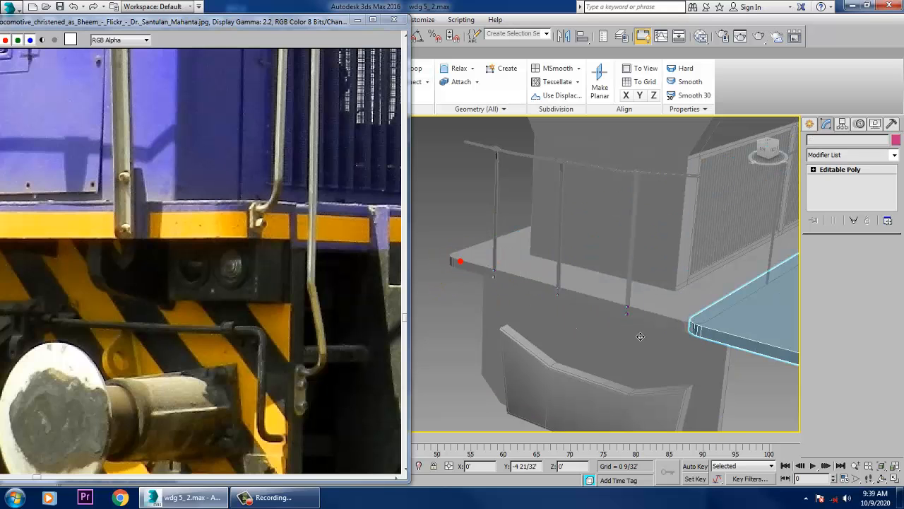
pyautogui.keyDown('shift'); pyautogui.moveTo(466, 267); pyautogui.dragTo(644, 333); pyautogui.keyUp('shift')
pyautogui.click(500, 299)
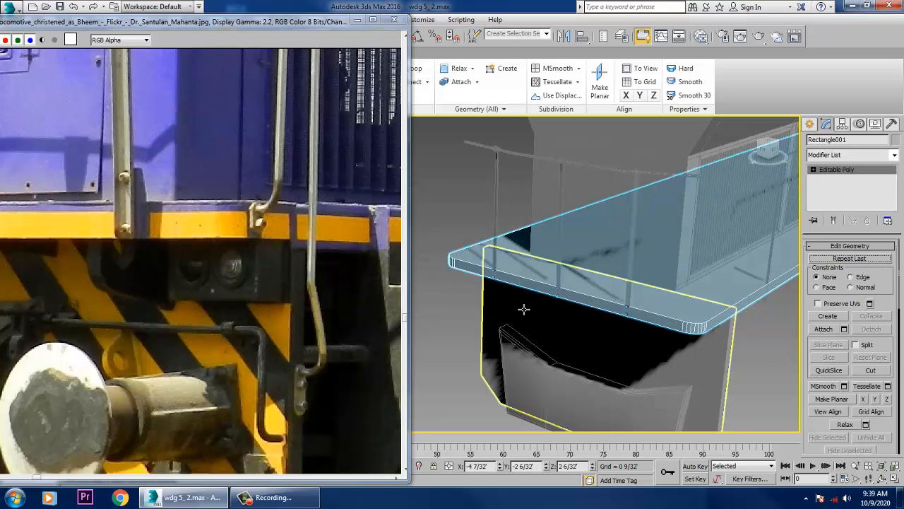
# Reselect the tubes and cylinders of both bolts on the outermost front handrail post
pyautogui.moveTo(468, 263); pyautogui.dragTo(505, 284, button='middle')
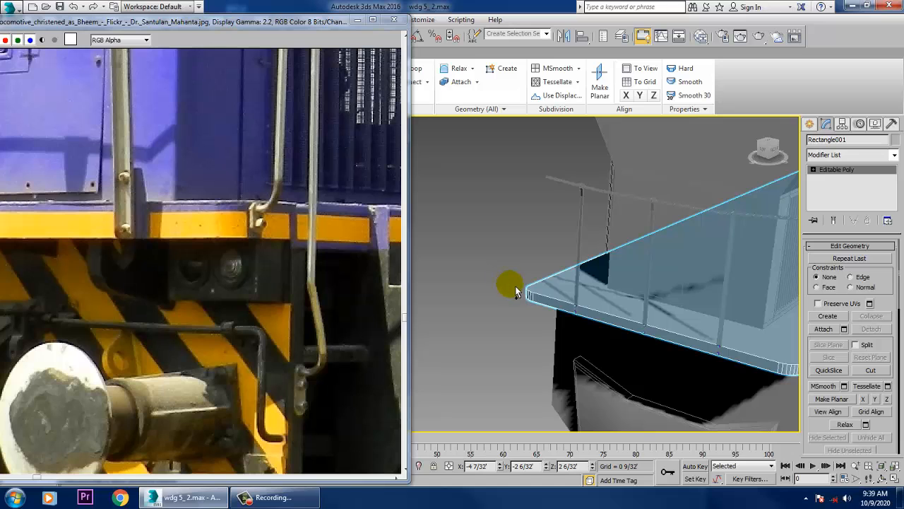
pyautogui.scroll(2, 533, 291)
pyautogui.scroll(-2, 615, 285)
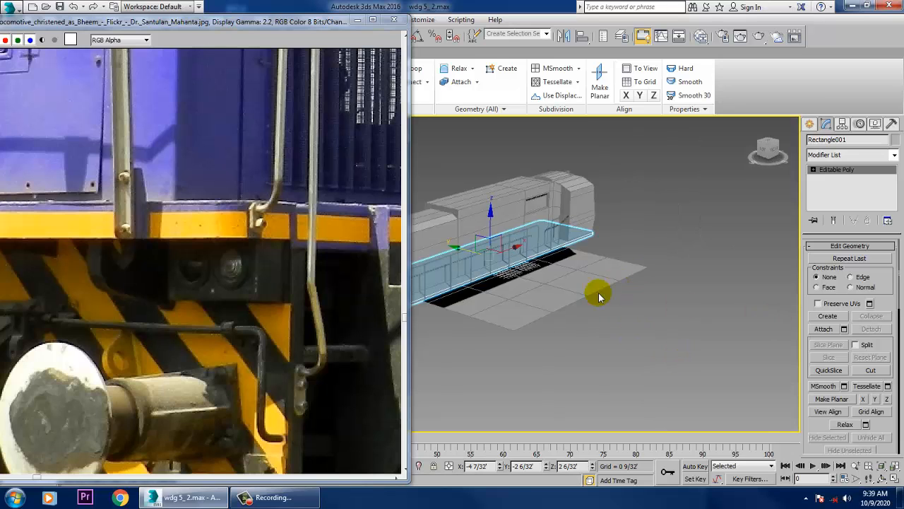
pyautogui.keyDown('alt'); pyautogui.moveTo(599, 297); pyautogui.dragTo(780, 242, button='middle'); pyautogui.keyUp('alt')
pyautogui.scroll(8, 579, 308)
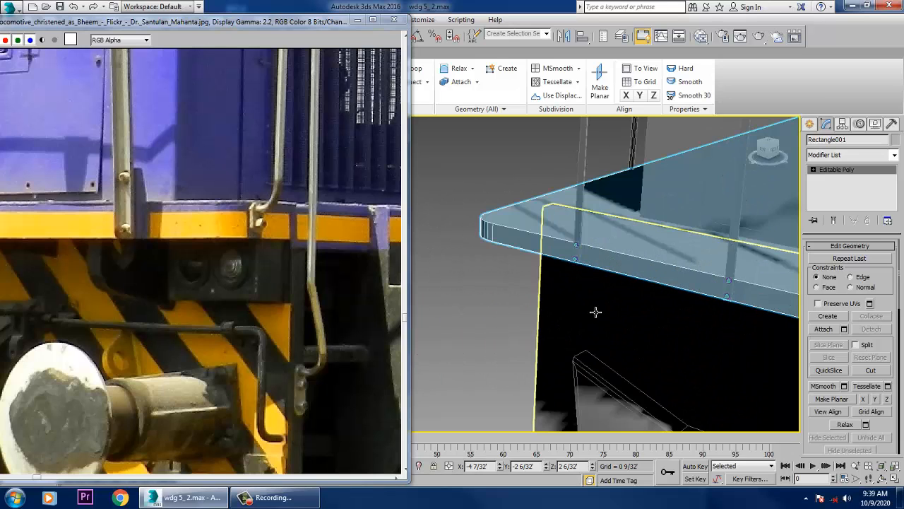
pyautogui.keyDown('alt'); pyautogui.moveTo(604, 313); pyautogui.dragTo(614, 364, button='middle'); pyautogui.keyUp('alt')
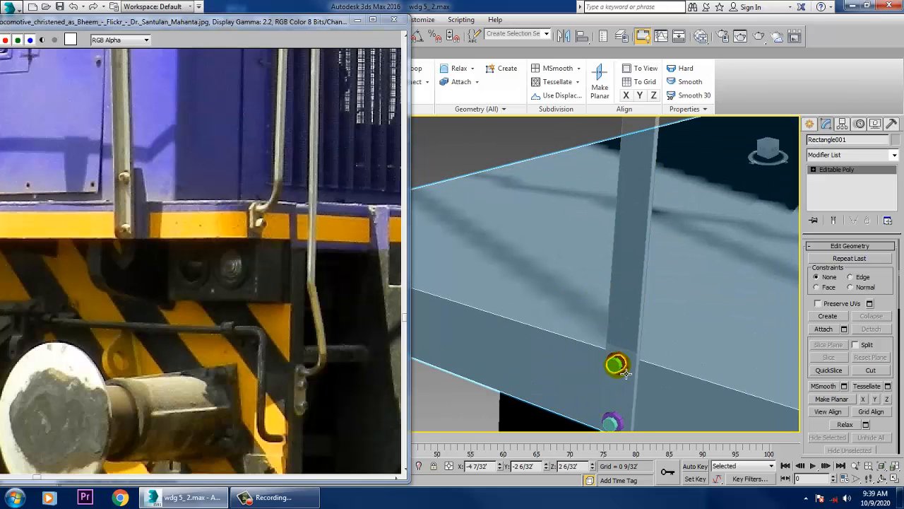
pyautogui.click(616, 364)
pyautogui.keyDown('ctrl'); pyautogui.click(612, 423); pyautogui.keyUp('ctrl')
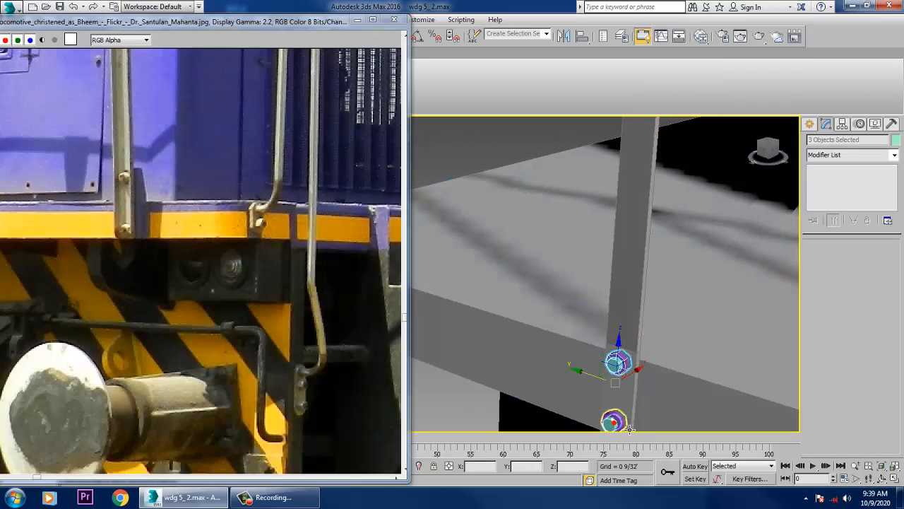
pyautogui.scroll(-8, 586, 341)
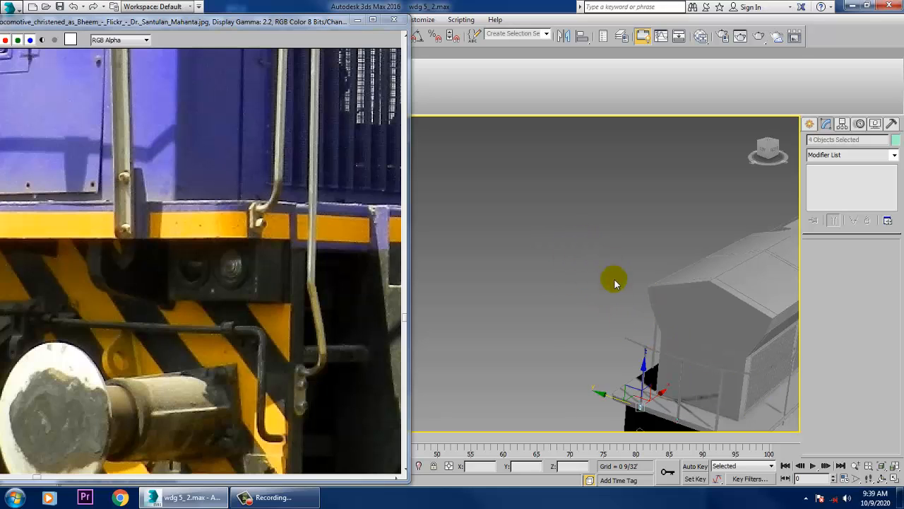
pyautogui.scroll(-3, 579, 306)
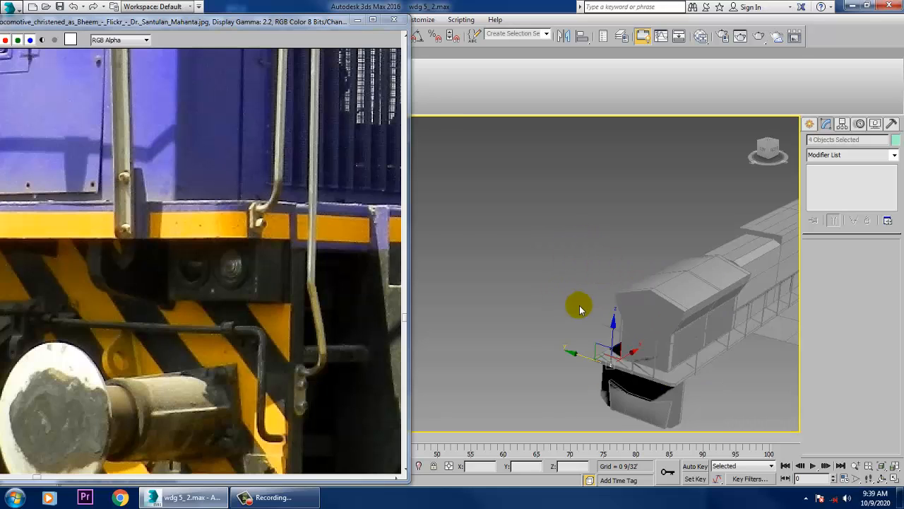
# Copy the selected bolt pair along the front edge to the opposite corner of the platform
pyautogui.press('z')
pyautogui.scroll(-6, 575, 327)
pyautogui.moveTo(565, 335); pyautogui.dragTo(505, 322, button='middle')
pyautogui.scroll(-8, 507, 323)
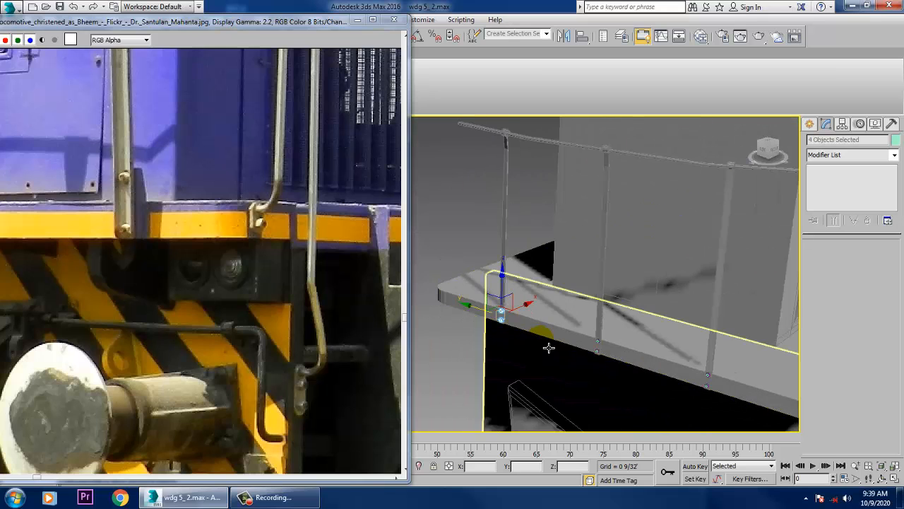
pyautogui.moveTo(510, 329)
pyautogui.mouseDown()
pyautogui.moveTo(647, 361)
pyautogui.moveTo(639, 358)
pyautogui.mouseUp()
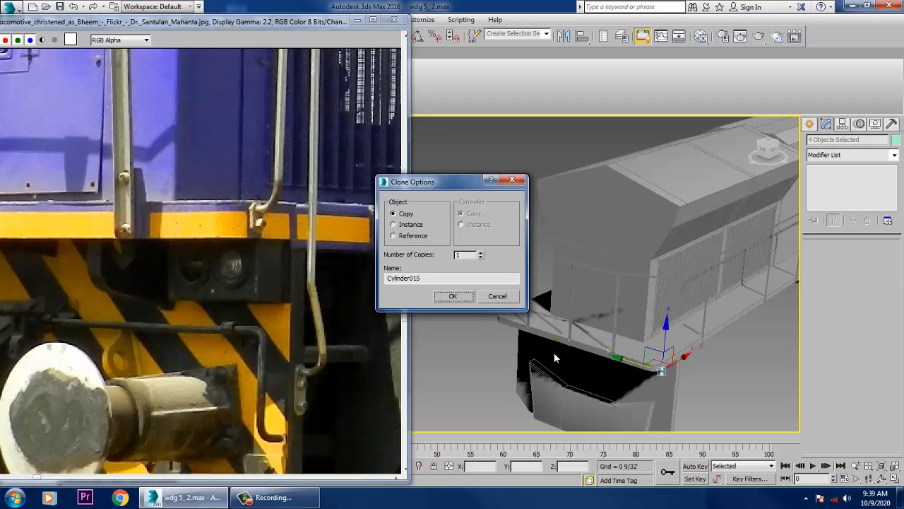
pyautogui.click(453, 296)
# Rotate the copied bolt pair about the vertical axis to face the locomotive's side
pyautogui.press('e')
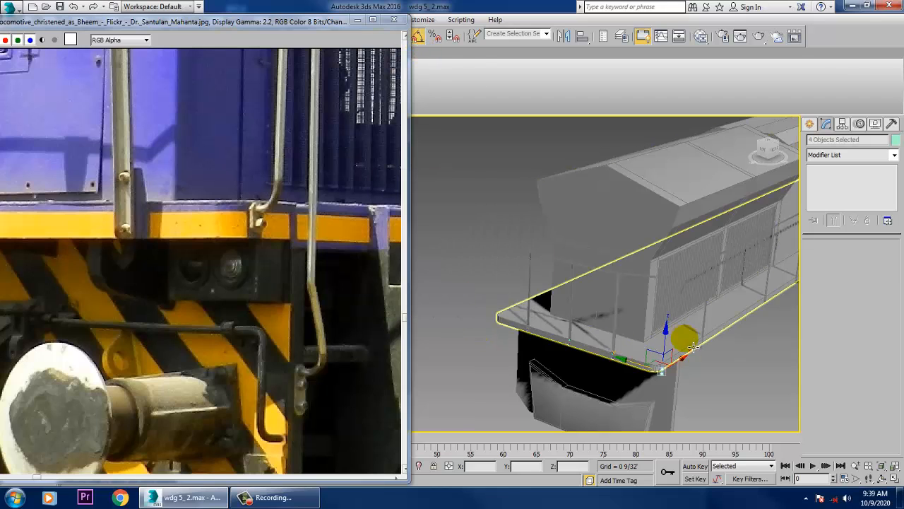
pyautogui.moveTo(677, 400); pyautogui.dragTo(682, 399)
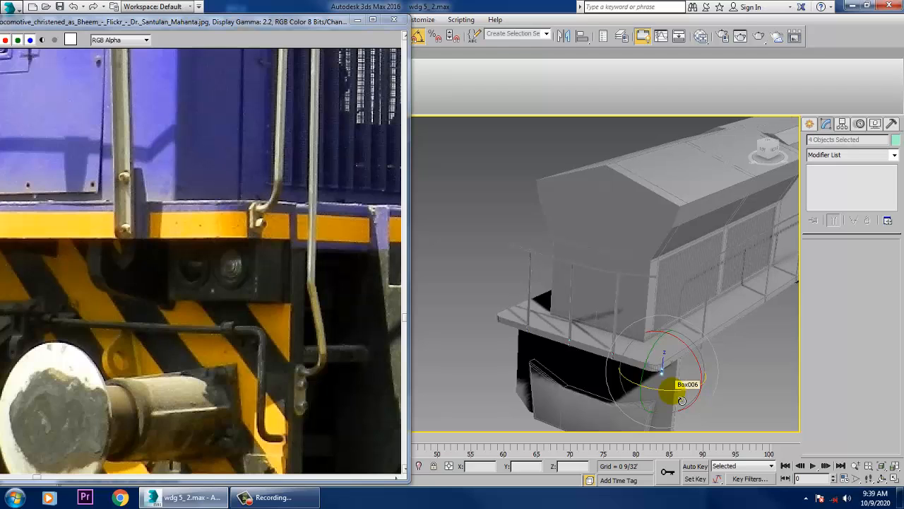
pyautogui.hotkey('ctrl', 'z')
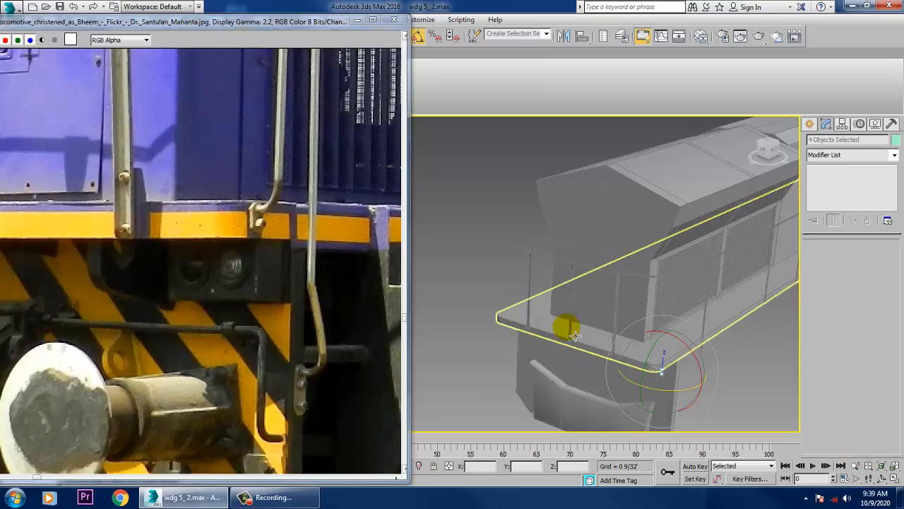
# Move the rotated bolt pair along the platform's long side to the second side handrail post
pyautogui.press('w')
pyautogui.scroll(5, 636, 363)
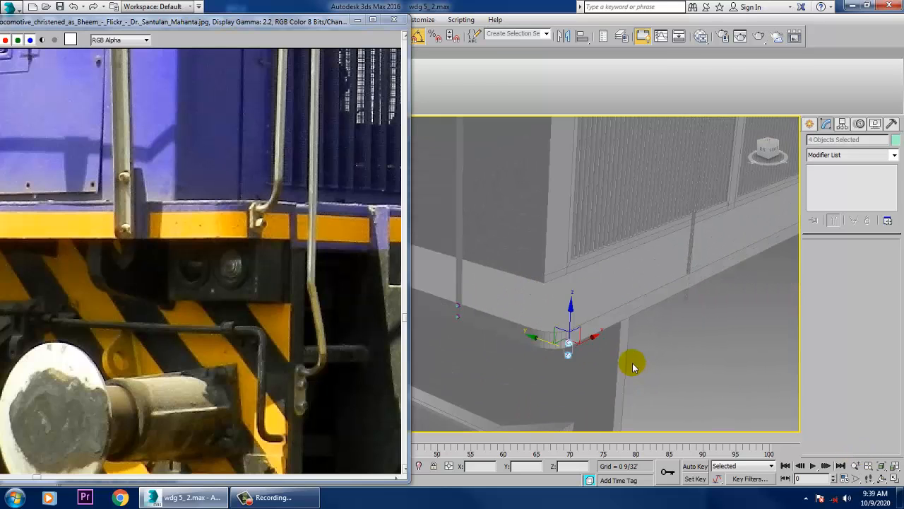
pyautogui.moveTo(599, 347); pyautogui.dragTo(770, 265)
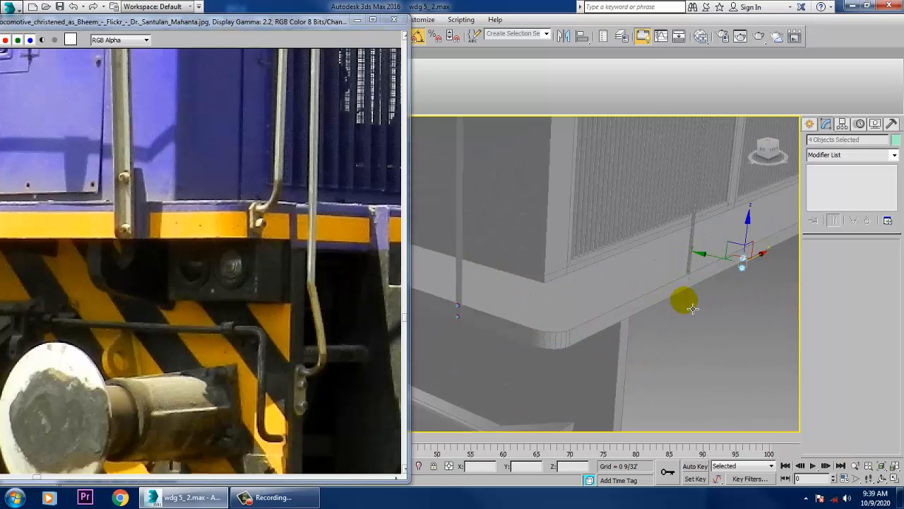
pyautogui.keyDown('alt'); pyautogui.moveTo(683, 301); pyautogui.dragTo(417, 378, button='middle'); pyautogui.keyUp('alt')
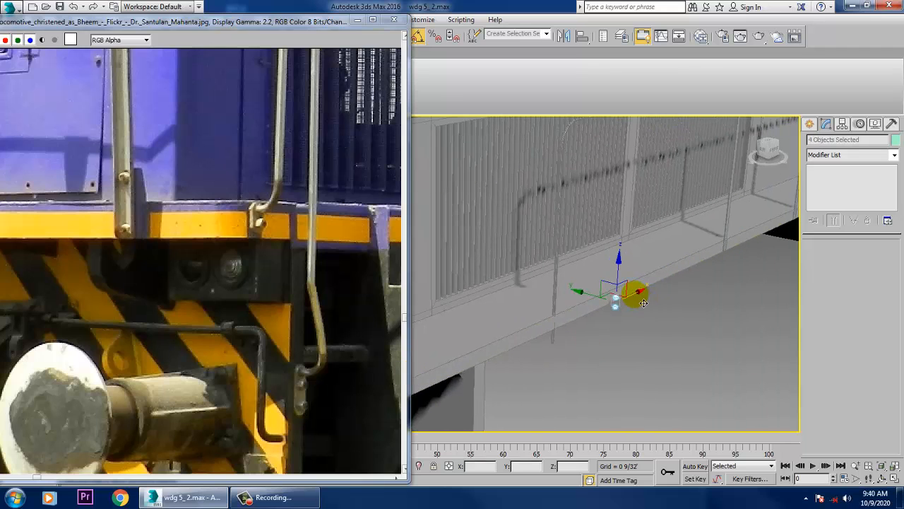
pyautogui.moveTo(655, 300); pyautogui.dragTo(758, 269)
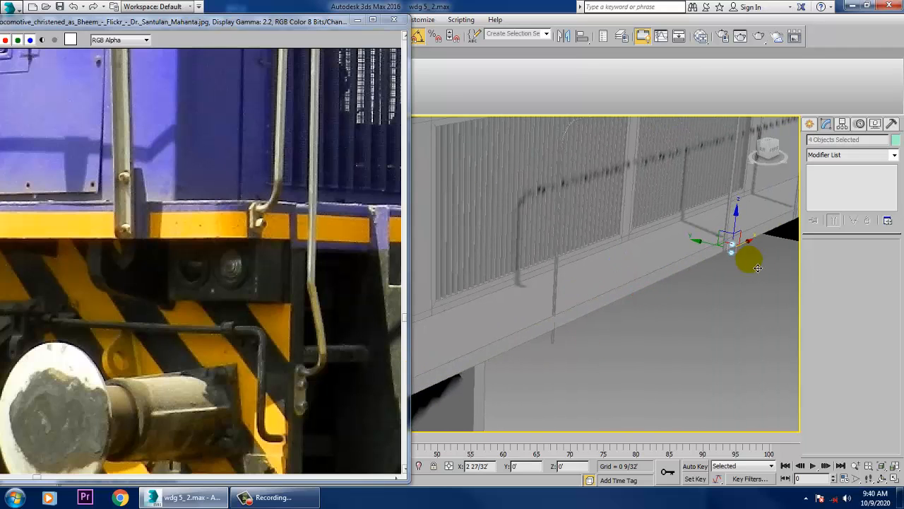
# Align the bolt pair with the side handrail post and push it in against the post's lower end
pyautogui.press('z')
pyautogui.scroll(-4, 658, 265)
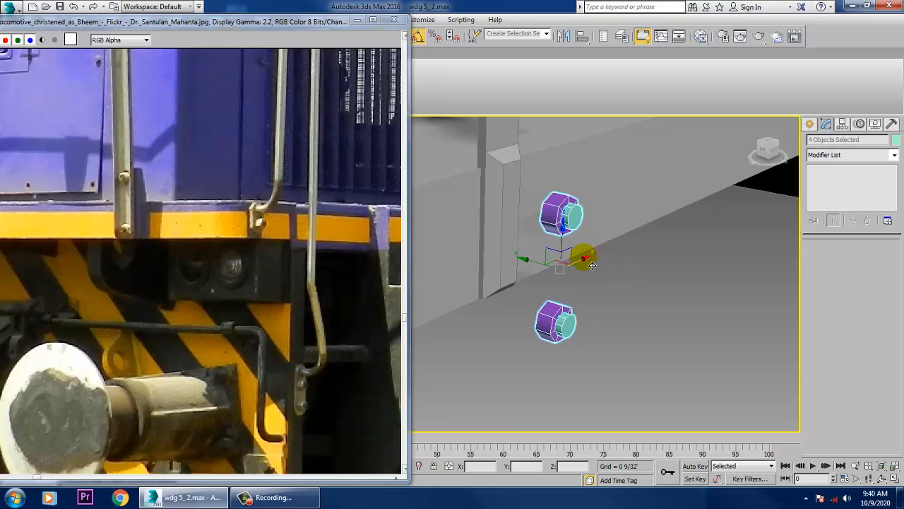
pyautogui.moveTo(605, 259); pyautogui.dragTo(613, 249)
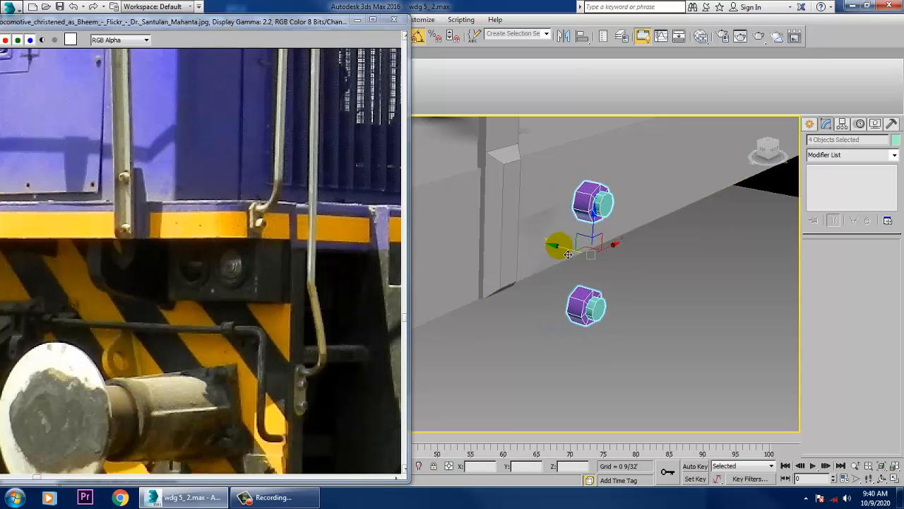
pyautogui.moveTo(558, 246); pyautogui.dragTo(483, 236)
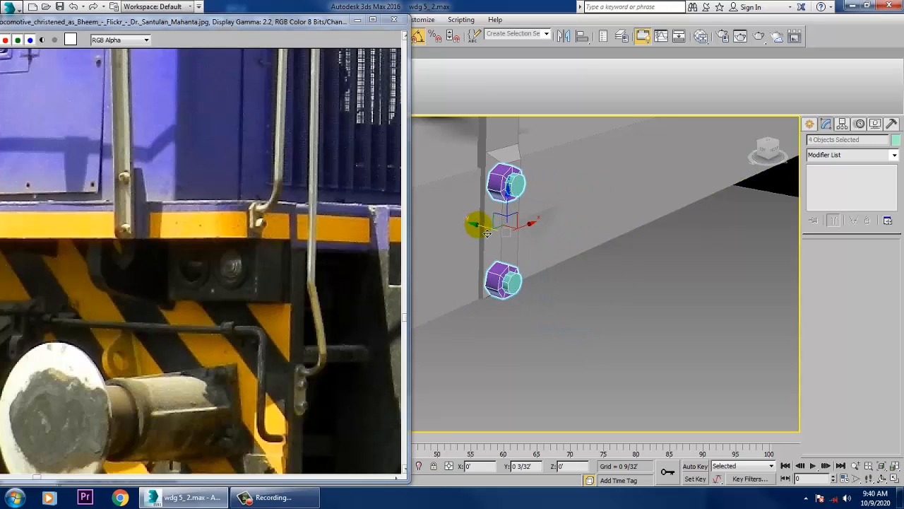
pyautogui.keyDown('alt'); pyautogui.moveTo(488, 233); pyautogui.dragTo(452, 275, button='middle'); pyautogui.keyUp('alt')
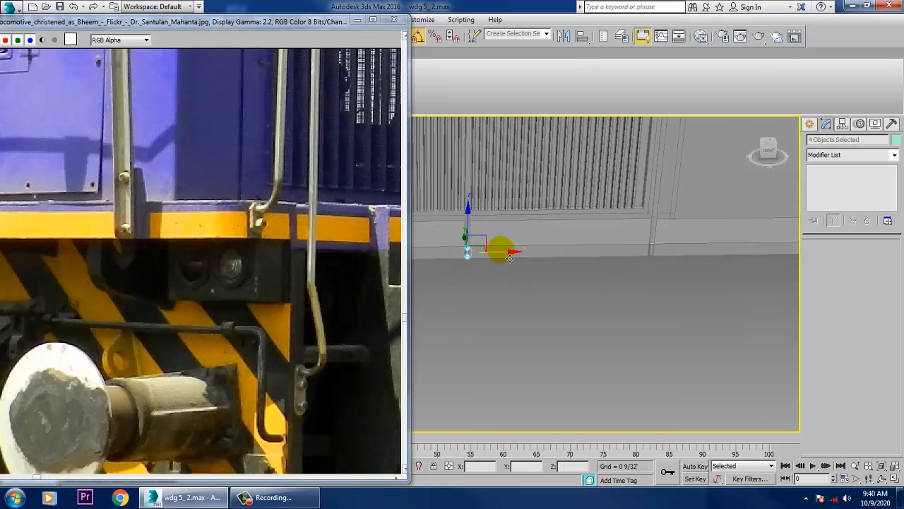
# Copy the bolt pair to the next side handrail post near the grille's end and centre it on the post
pyautogui.moveTo(504, 252)
pyautogui.mouseDown()
pyautogui.moveTo(708, 278)
pyautogui.moveTo(699, 280)
pyautogui.mouseUp()
pyautogui.click(465, 296)
pyautogui.press('z')
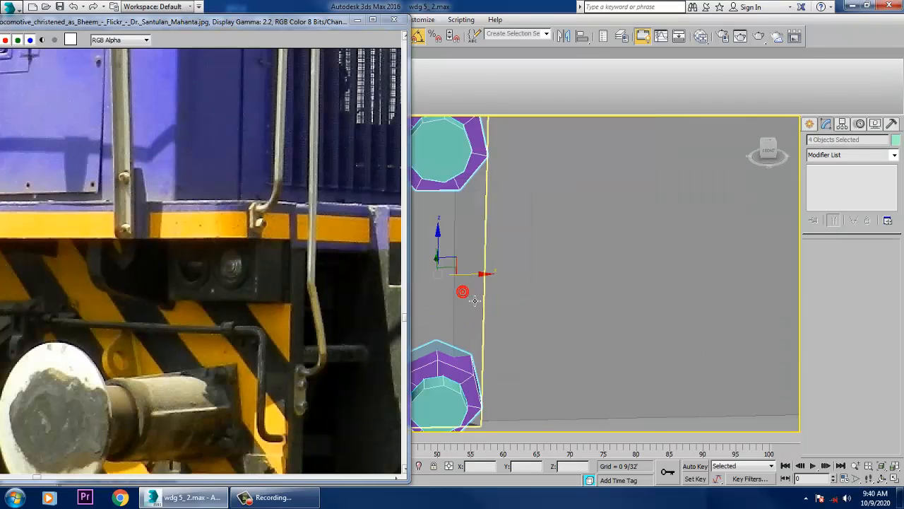
pyautogui.scroll(-3, 495, 282)
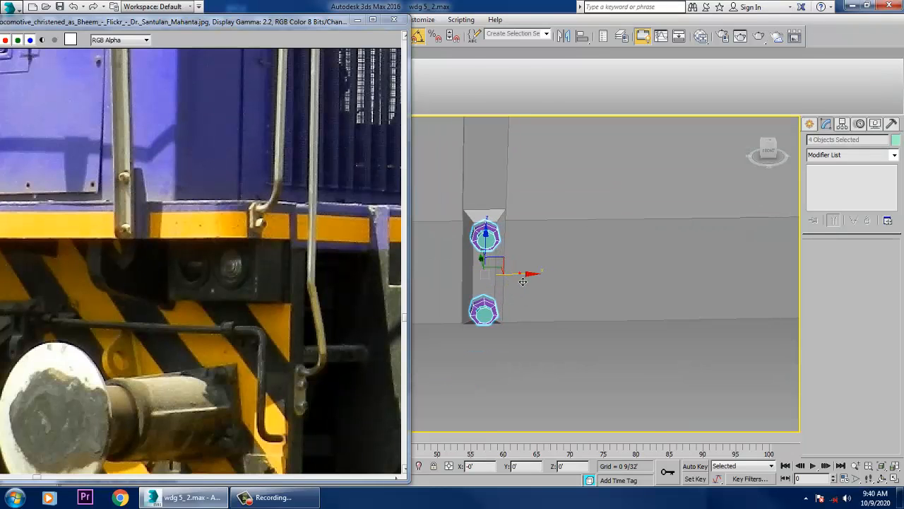
pyautogui.scroll(5, 529, 289)
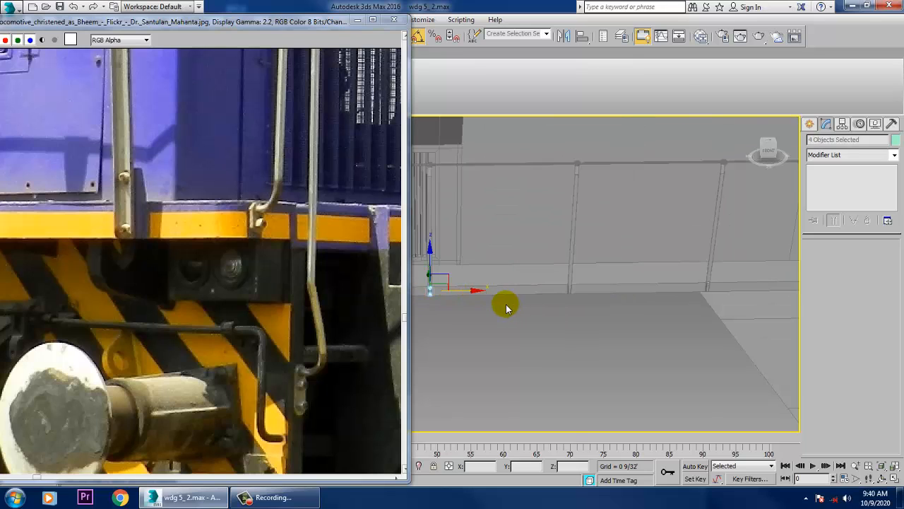
# Copy the bolt pair one post further along the side, onto the lower end of the post beyond the grille
pyautogui.moveTo(471, 288); pyautogui.dragTo(601, 296)
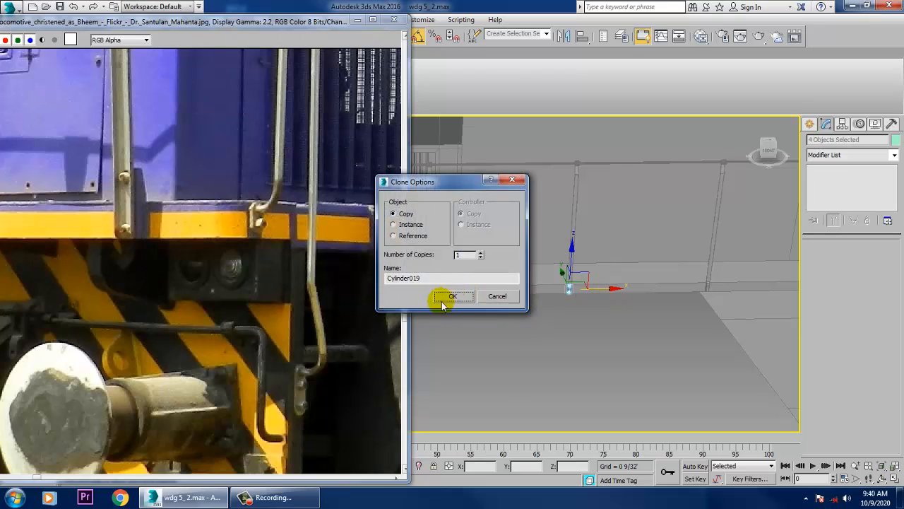
pyautogui.click(442, 297)
pyautogui.press('z')
pyautogui.scroll(-5, 560, 295)
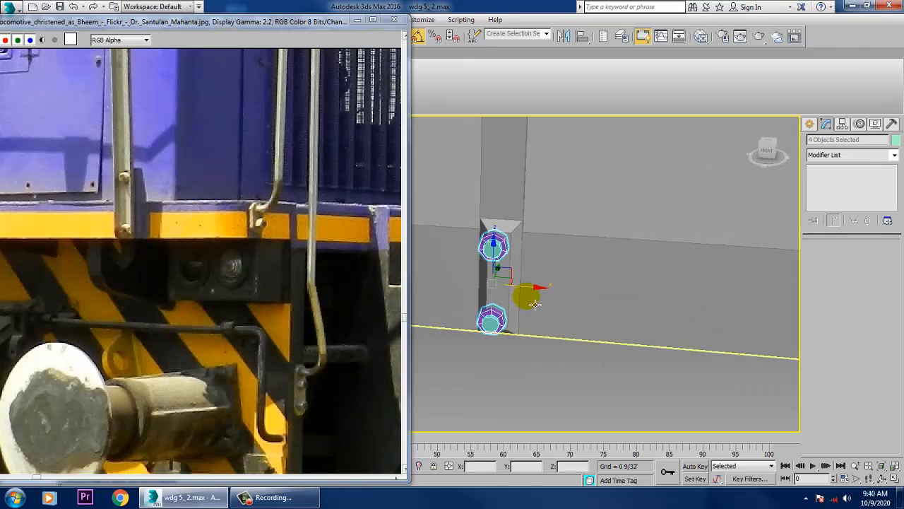
# Continue the side bolts by copying the latest pair onto the following handrail post
pyautogui.scroll(-5, 537, 286)
pyautogui.moveTo(588, 306); pyautogui.dragTo(498, 294, button='middle')
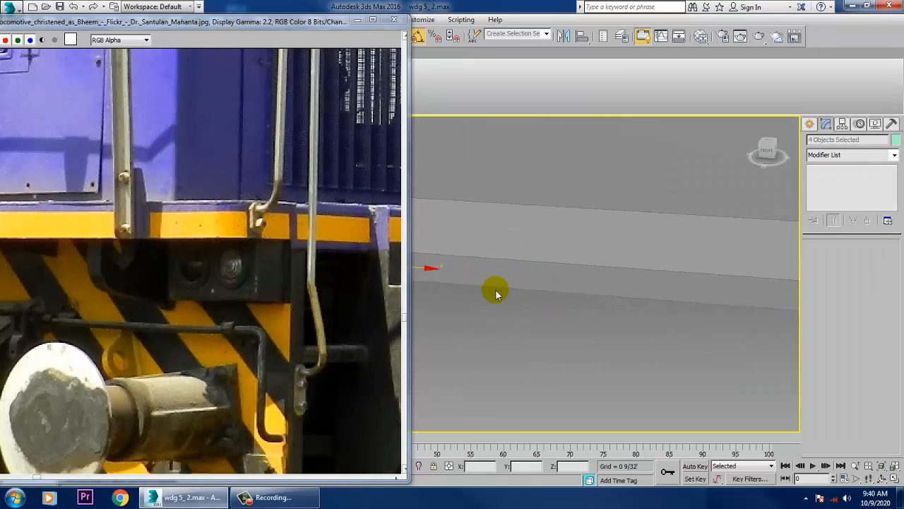
pyautogui.scroll(-5, 498, 293)
pyautogui.moveTo(503, 291); pyautogui.dragTo(628, 318)
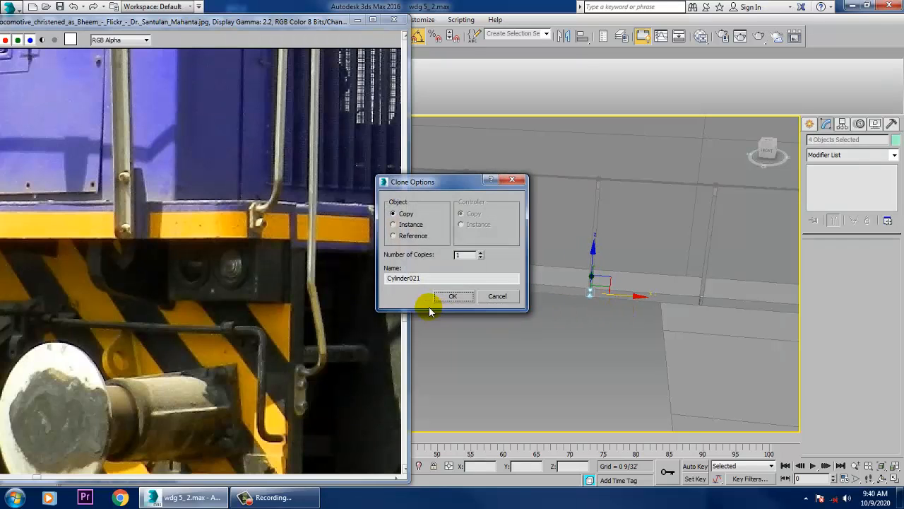
pyautogui.click(464, 298)
# Examine the front hood, its side grilles and the handrail posts along the platform from several angles
pyautogui.scroll(-5, 467, 298)
pyautogui.moveTo(464, 299)
pyautogui.mouseDown(button='middle')
pyautogui.moveTo(575, 299)
pyautogui.moveTo(700, 342)
pyautogui.mouseUp(button='middle')
pyautogui.scroll(3, 520, 331)
pyautogui.moveTo(526, 320); pyautogui.dragTo(612, 262, button='middle')
pyautogui.scroll(-3, 559, 313)
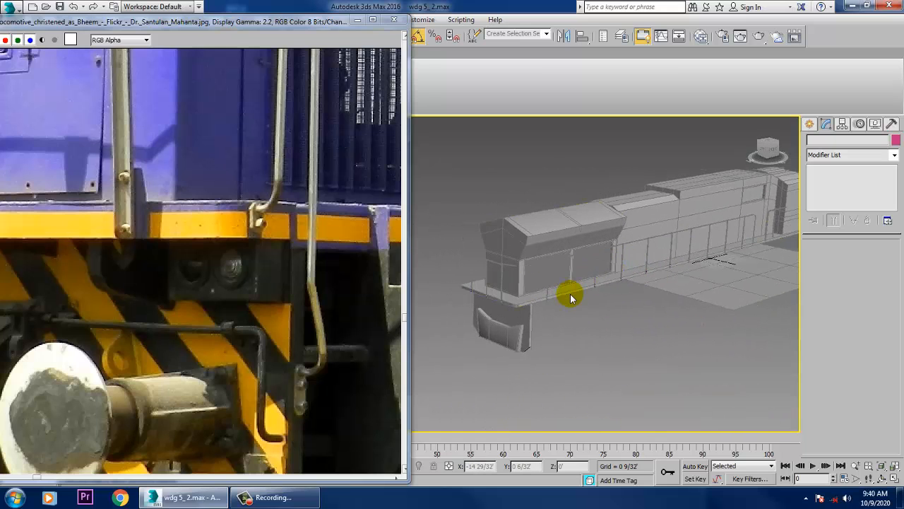
pyautogui.moveTo(584, 305)
pyautogui.keyDown('alt'); pyautogui.mouseDown(button='middle')
pyautogui.moveTo(633, 292)
pyautogui.moveTo(544, 313)
pyautogui.moveTo(608, 307)
pyautogui.moveTo(573, 309)
pyautogui.moveTo(581, 320)
pyautogui.mouseUp(button='middle'); pyautogui.keyUp('alt')
pyautogui.scroll(5, 518, 256)
pyautogui.click(517, 256)
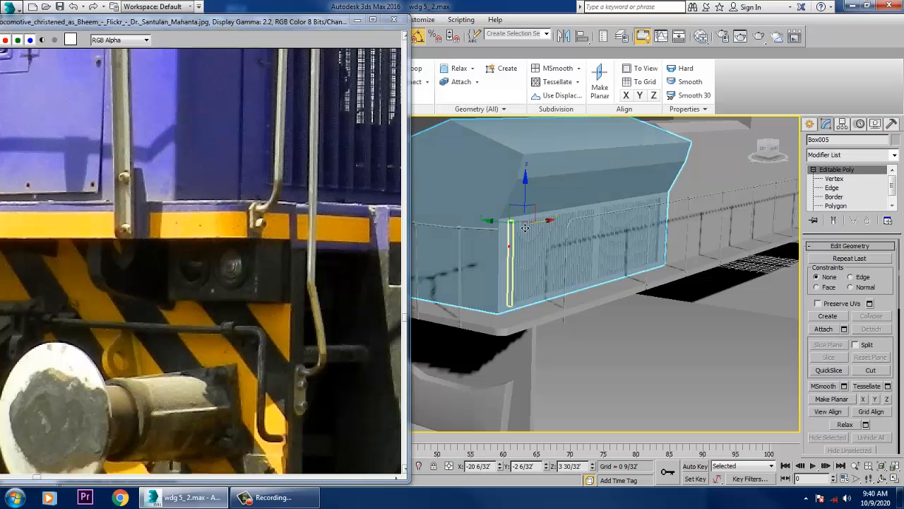
pyautogui.scroll(-5, 524, 225)
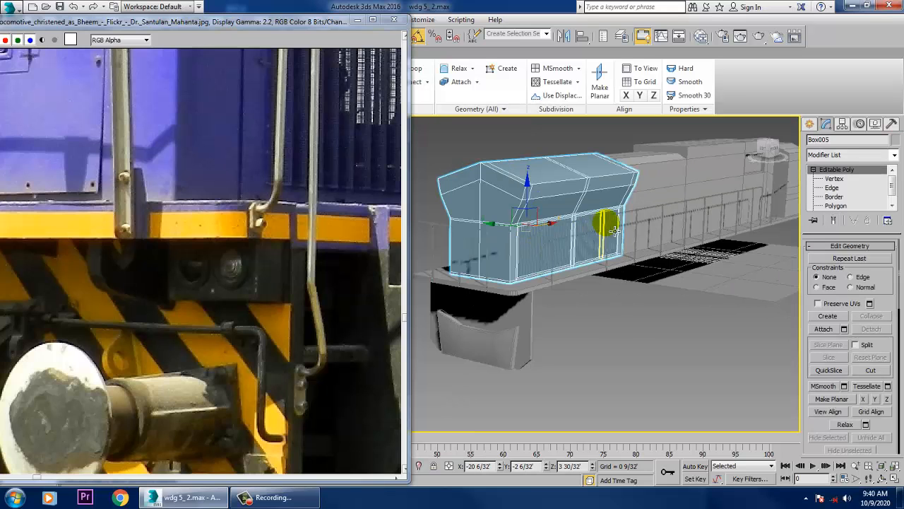
pyautogui.scroll(-3, 630, 282)
pyautogui.moveTo(630, 282); pyautogui.dragTo(621, 297, button='middle')
pyautogui.scroll(3, 622, 298)
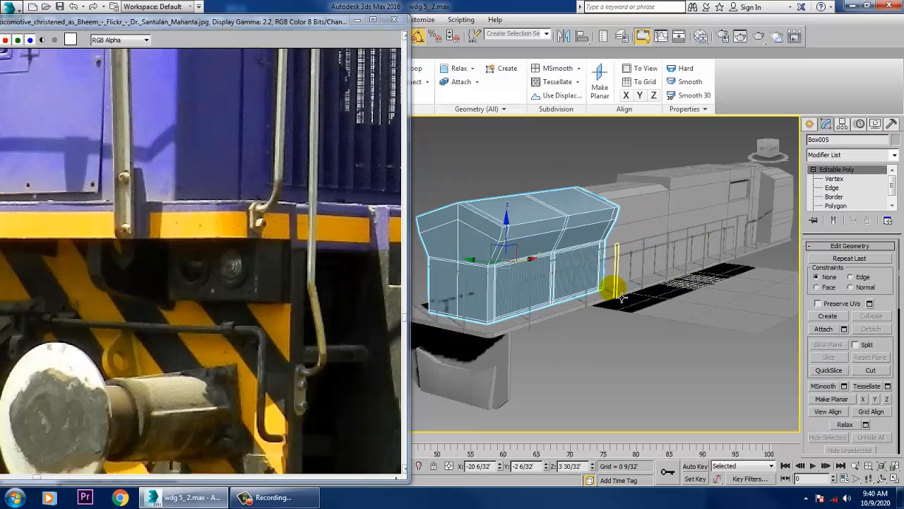